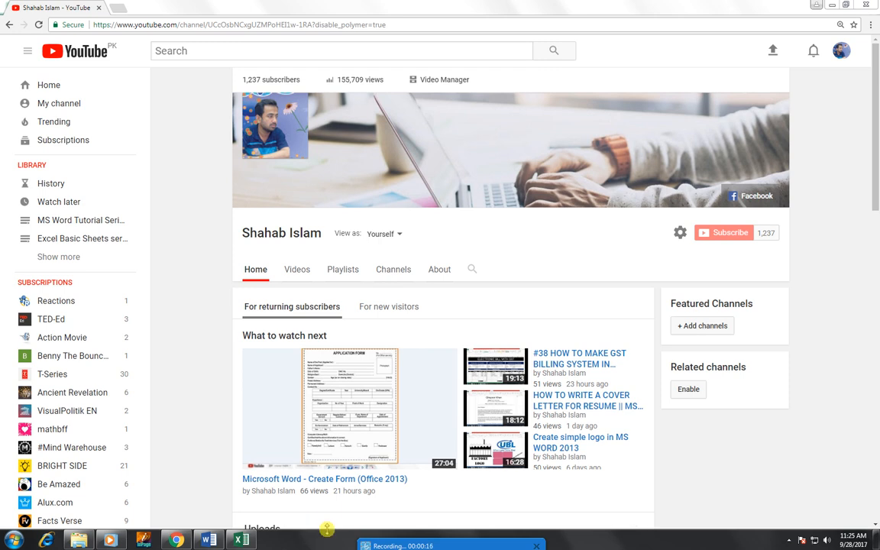
# Step: Switch from Chrome to the Book1 Excel workbook through its taskbar preview
pyautogui.moveTo(241, 540)
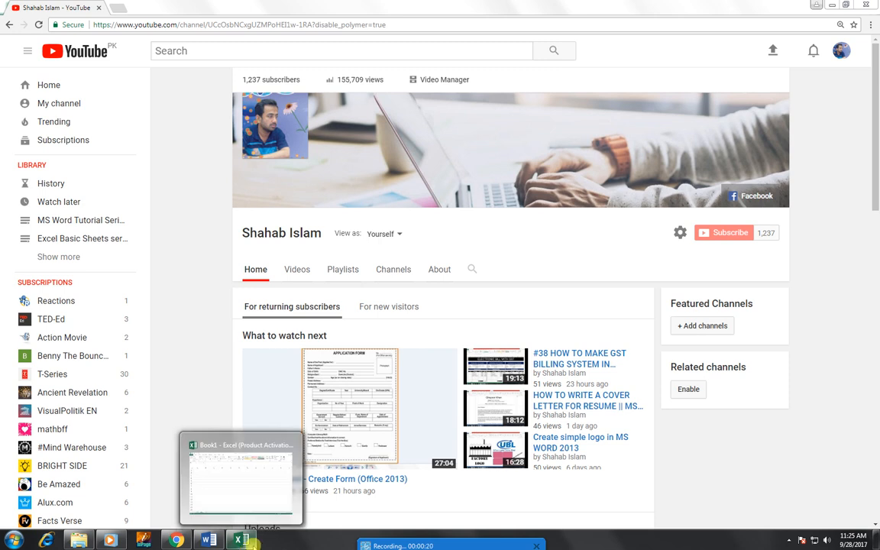
pyautogui.click(216, 488)
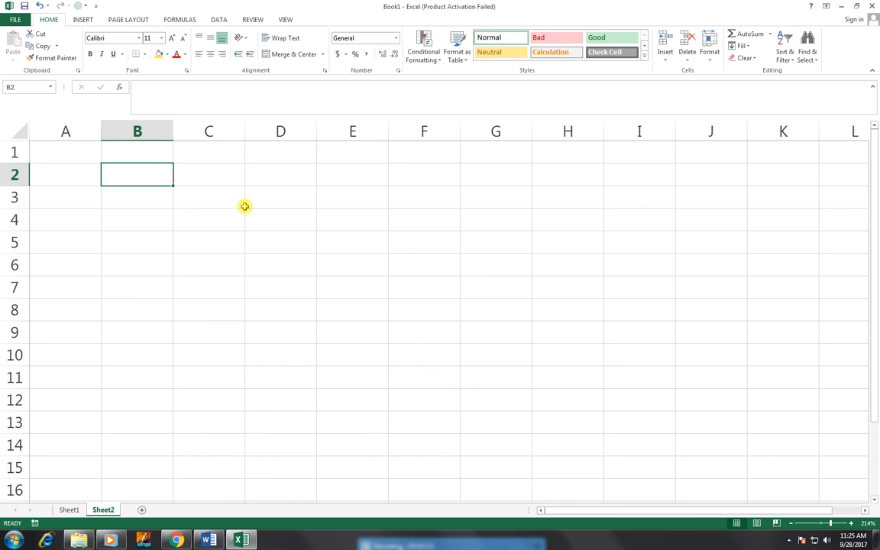
# Step: Type the spaced-out title 'E S T I M A T E' in cell B2
pyautogui.write('t')
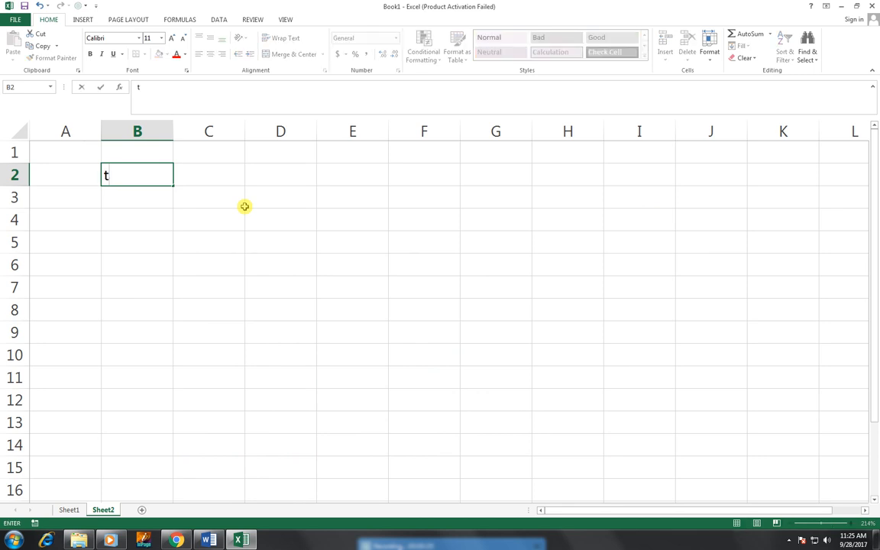
pyautogui.write('ax')
pyautogui.press('BackSpace')
pyautogui.press('BackSpace')
pyautogui.press('BackSpace')
pyautogui.write('ES')
pyautogui.press('BackSpace')
pyautogui.write('S T I M')
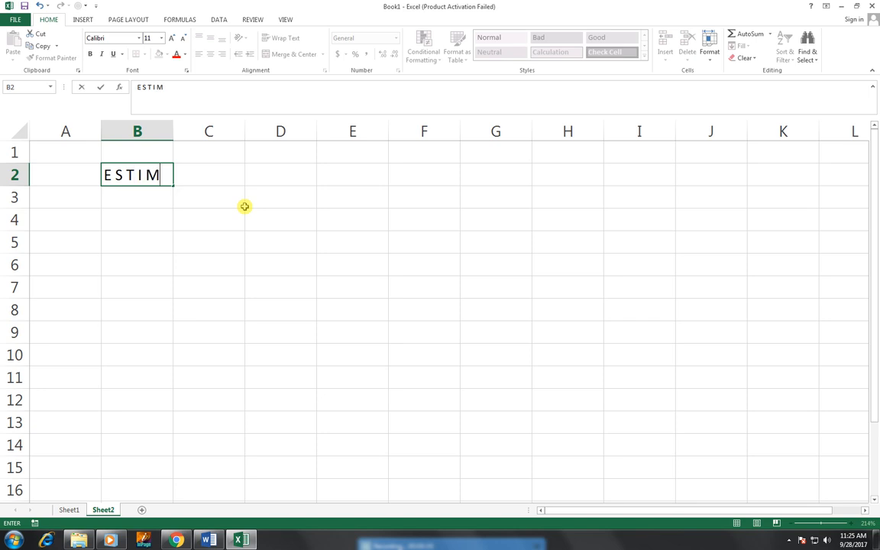
pyautogui.write(' A T E')
pyautogui.click(244, 208)
# Step: Enter WINDOWS 70 FIT PVT LTD in B4, the ABN line in B5 and ORDER DATE in B6
pyautogui.click(149, 220)
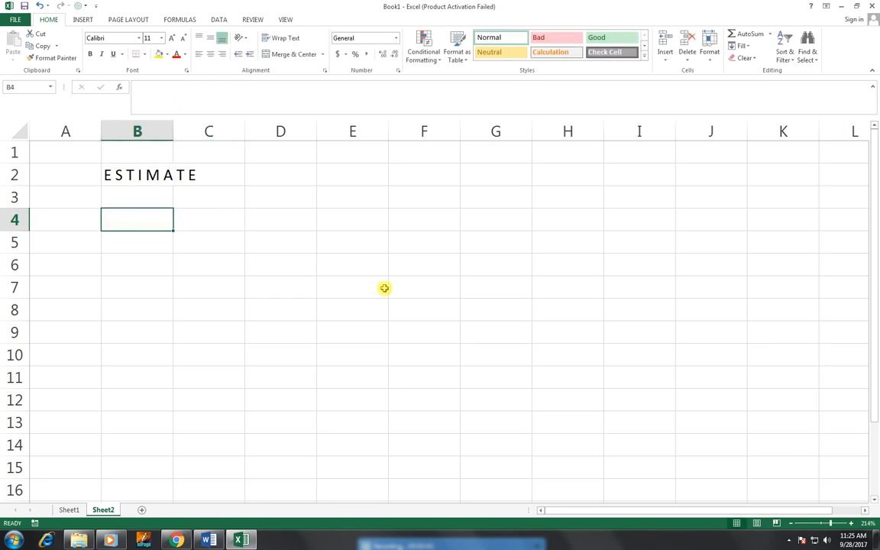
pyautogui.write('W')
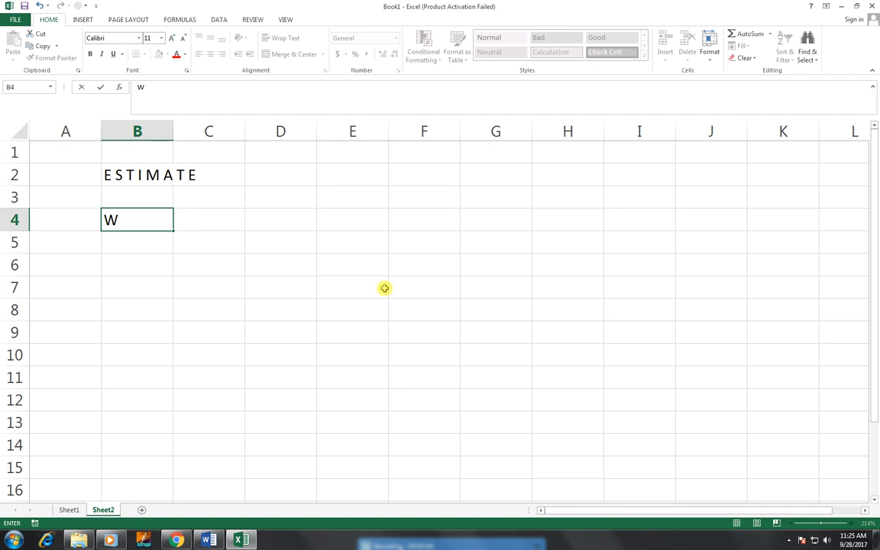
pyautogui.write('INDOWS')
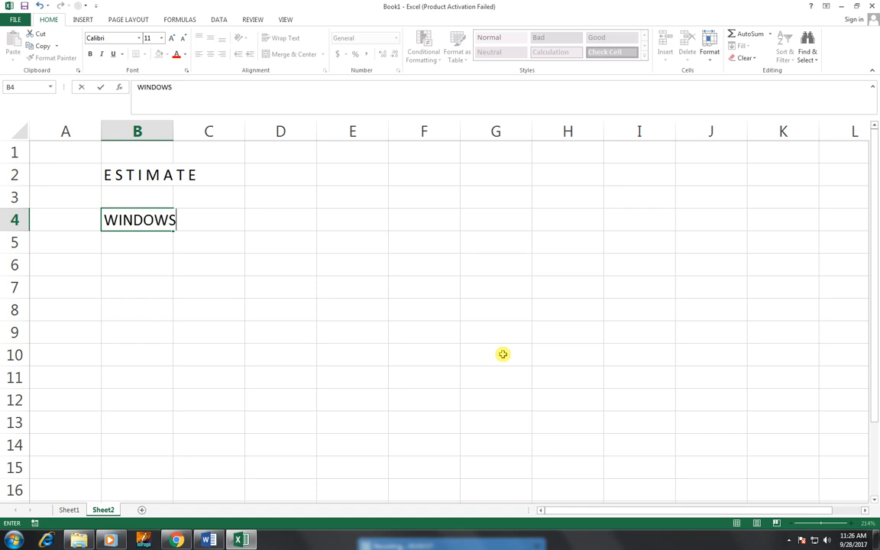
pyautogui.write('70 FIT PVT LTD')
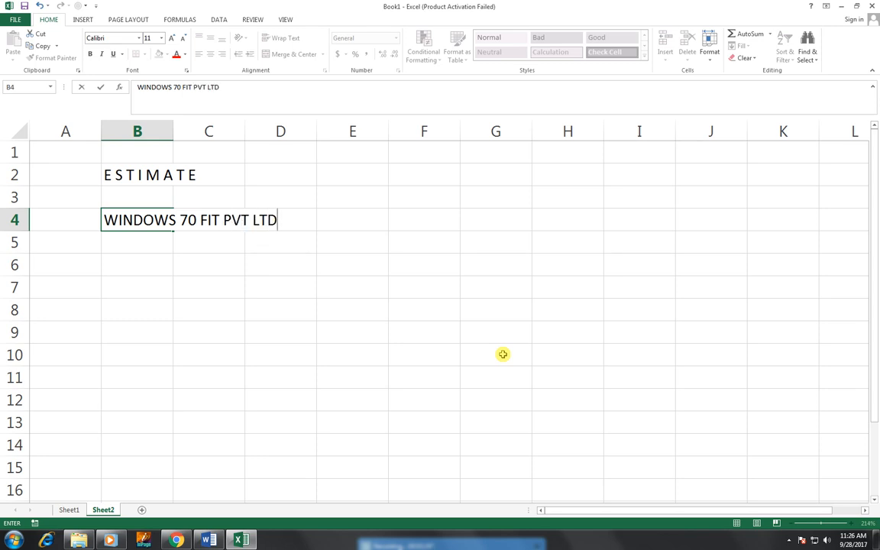
pyautogui.press('Return')
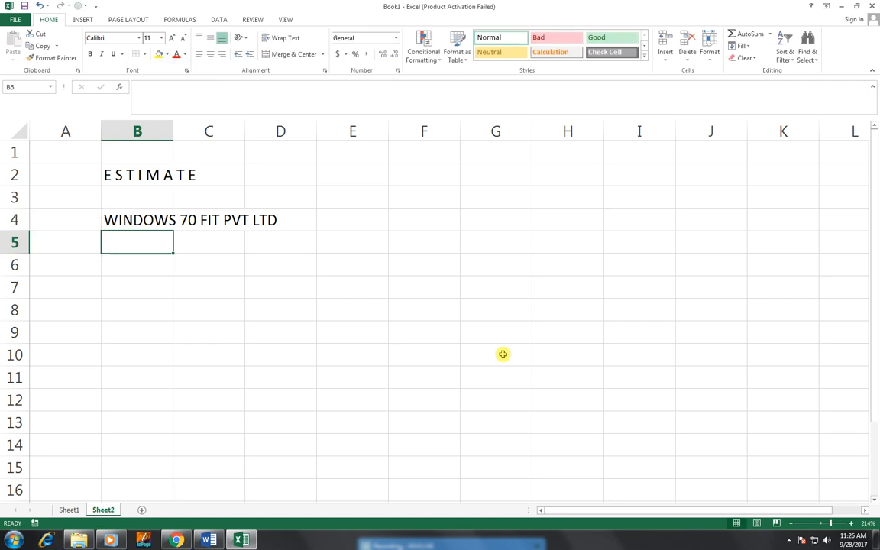
pyautogui.write('AB')
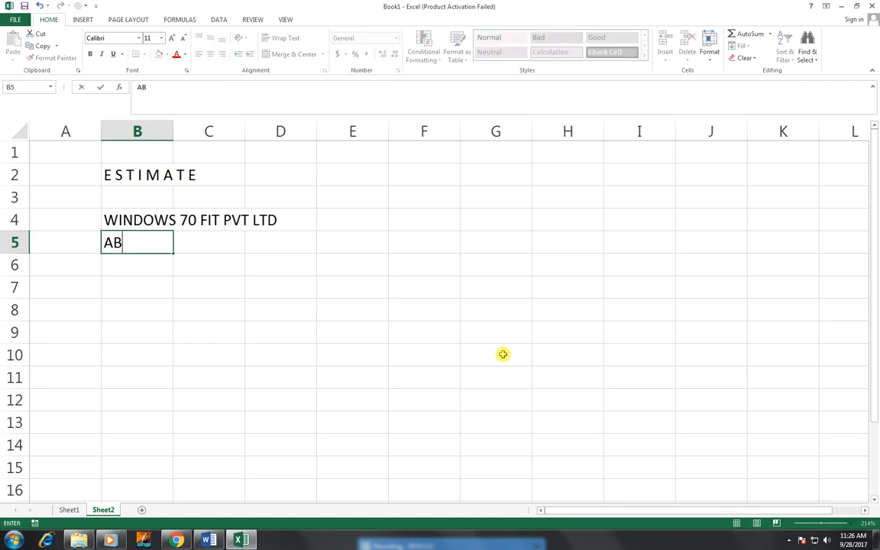
pyautogui.write('N:32 123 45')
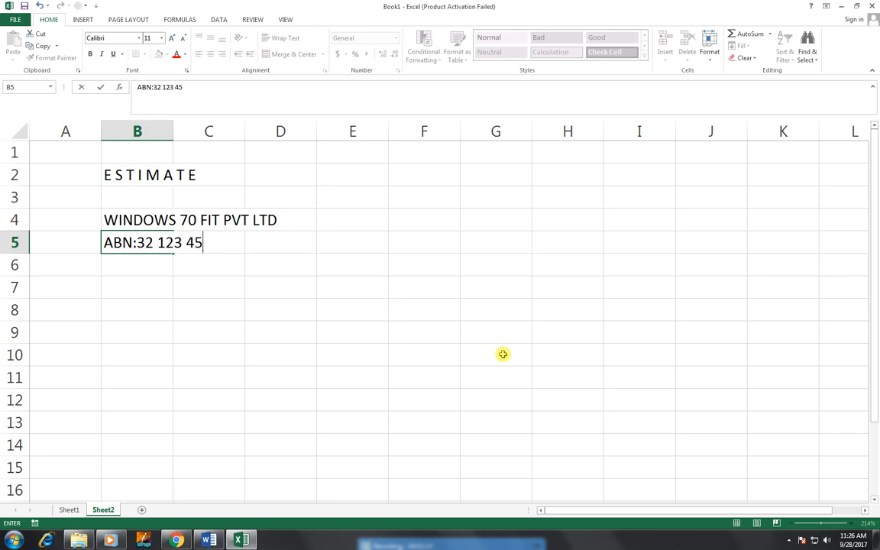
pyautogui.write('6 789')
pyautogui.hotkey('ctrl', 'Return')
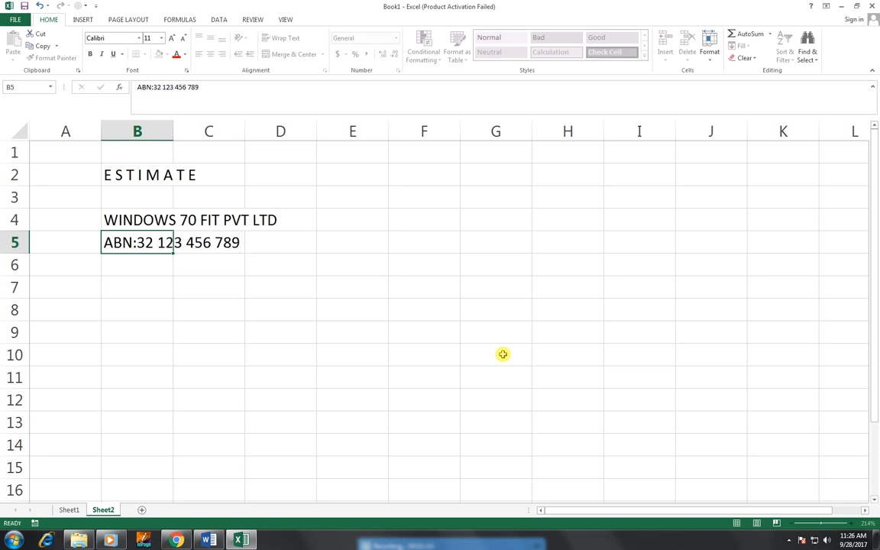
pyautogui.press('Return')
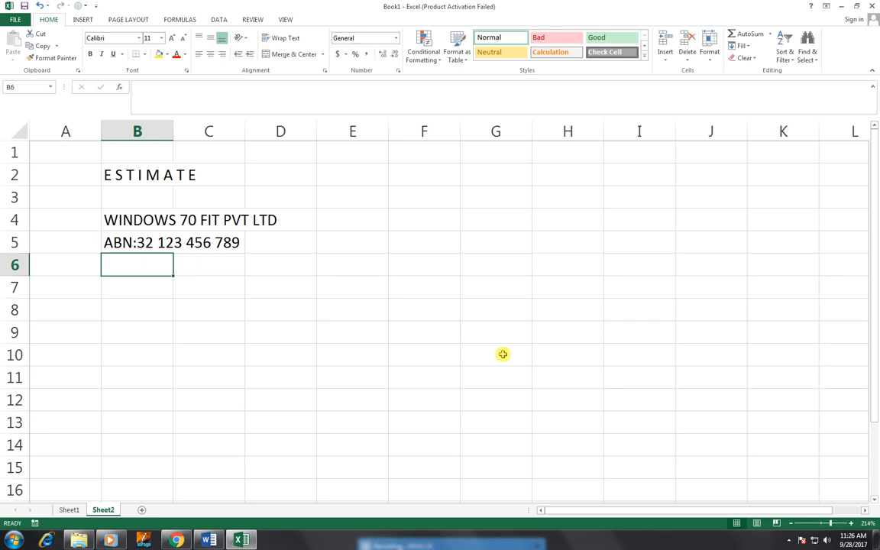
pyautogui.write('OR')
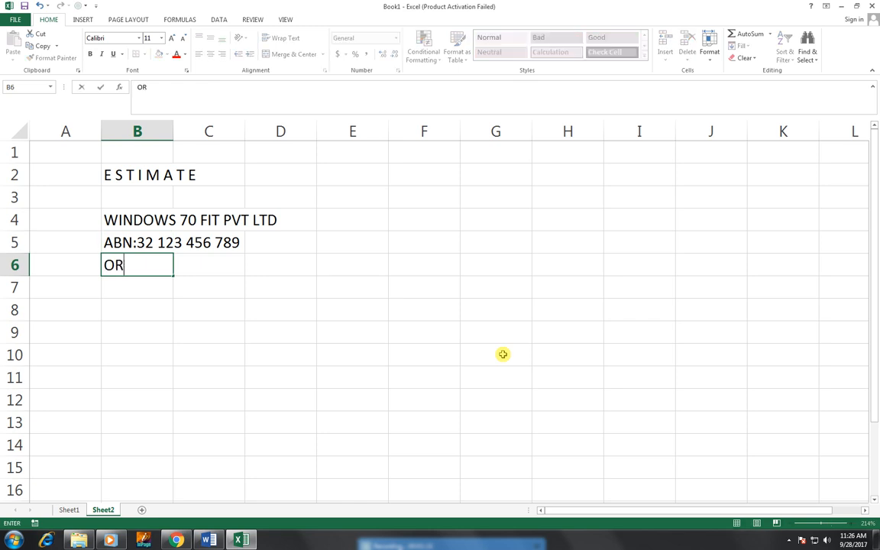
pyautogui.write('DER DATE')
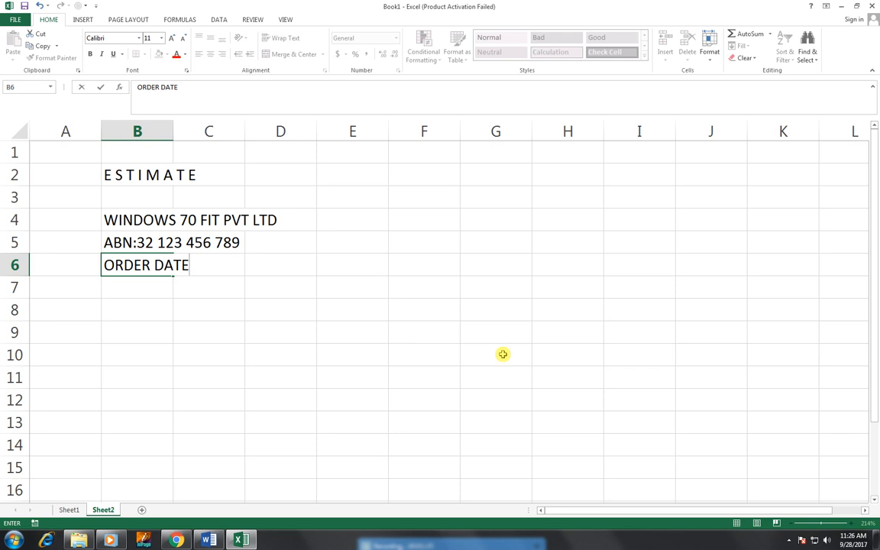
pyautogui.press('Tab')
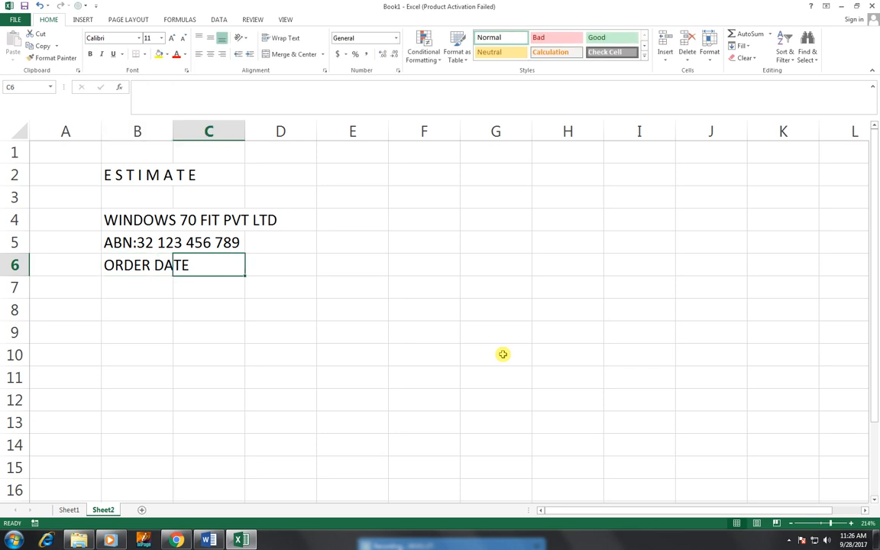
pyautogui.press('Left')
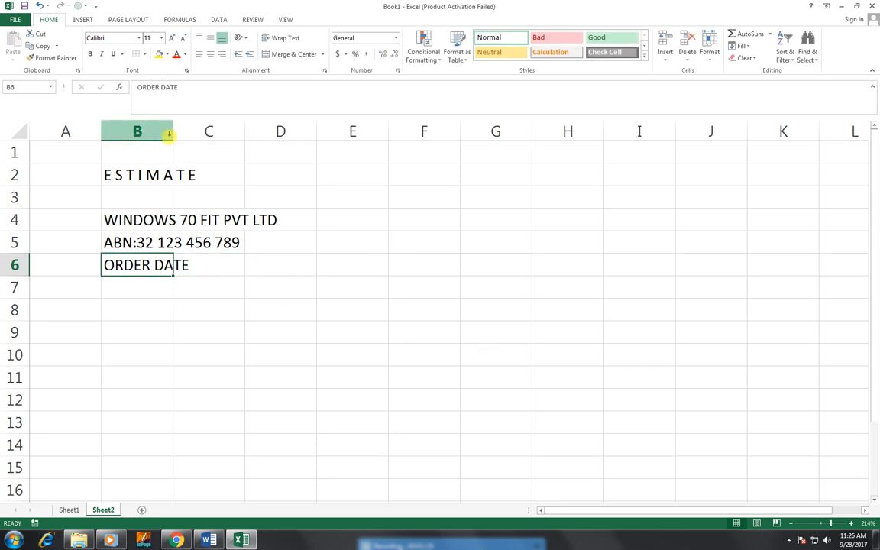
# Step: Widen column B and change the B6 label to 'ORDER DATE :'
pyautogui.moveTo(171, 131); pyautogui.dragTo(195, 130)
pyautogui.doubleClick(193, 261)
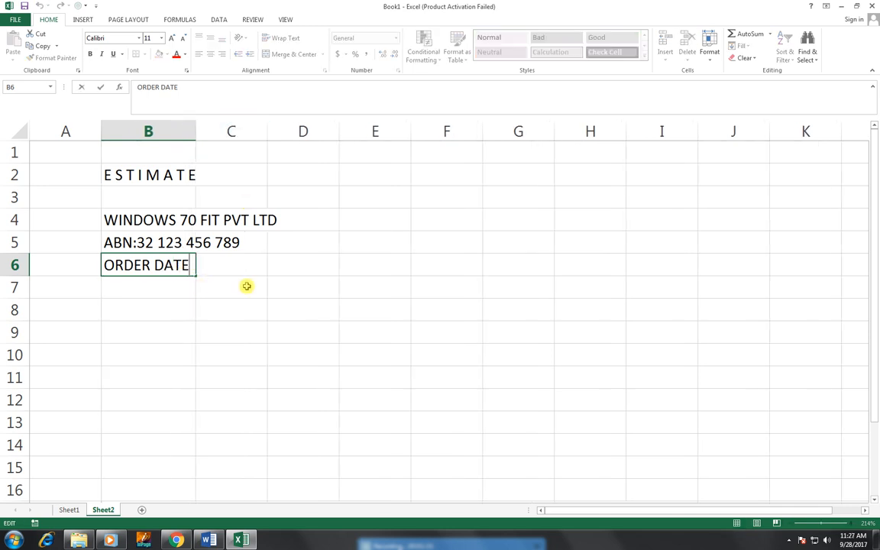
pyautogui.write(':')
pyautogui.press('Return')
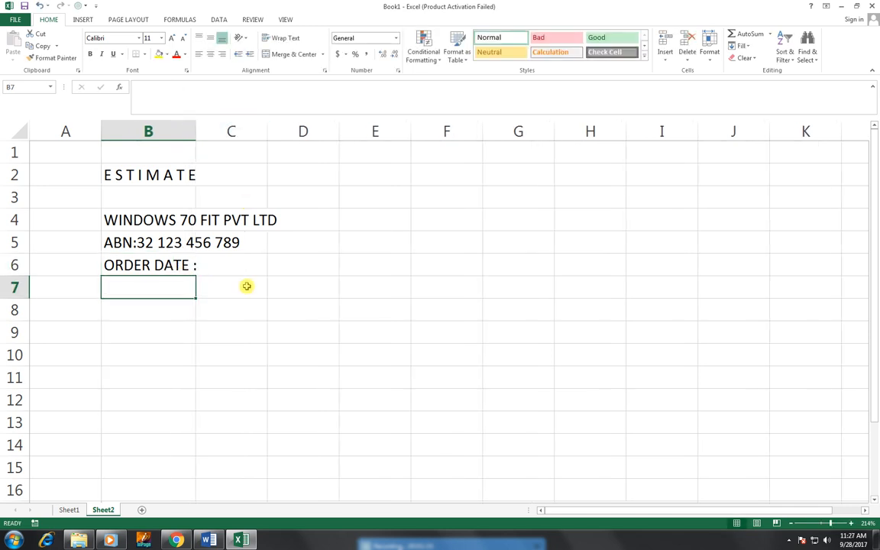
# Step: Enter the order date 28-Sep-17 in C6 and widen column B a bit more
pyautogui.click(257, 264)
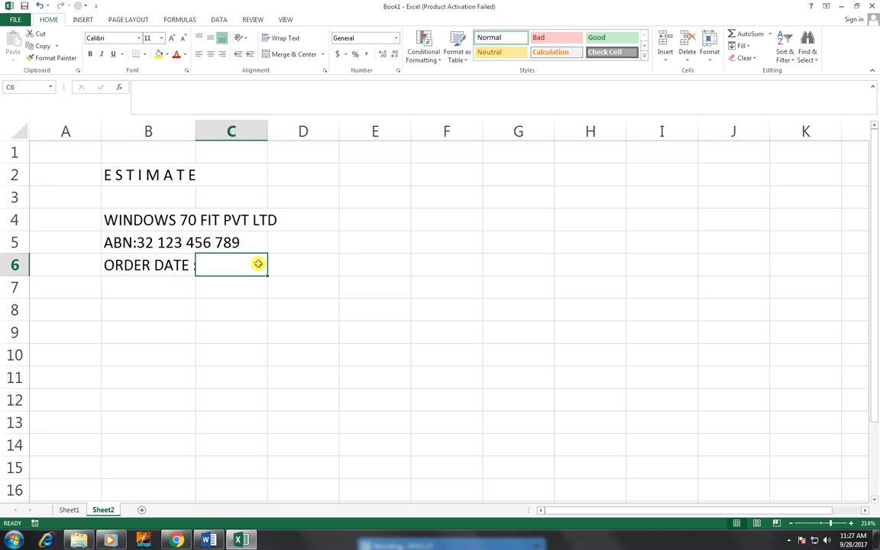
pyautogui.write('1-')
pyautogui.press('BackSpace')
pyautogui.press('BackSpace')
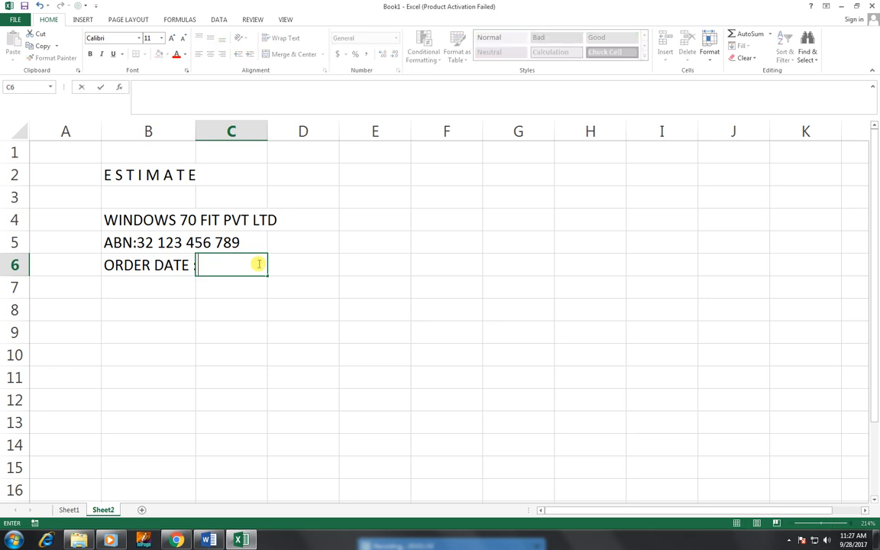
pyautogui.write('228-SEP-17')
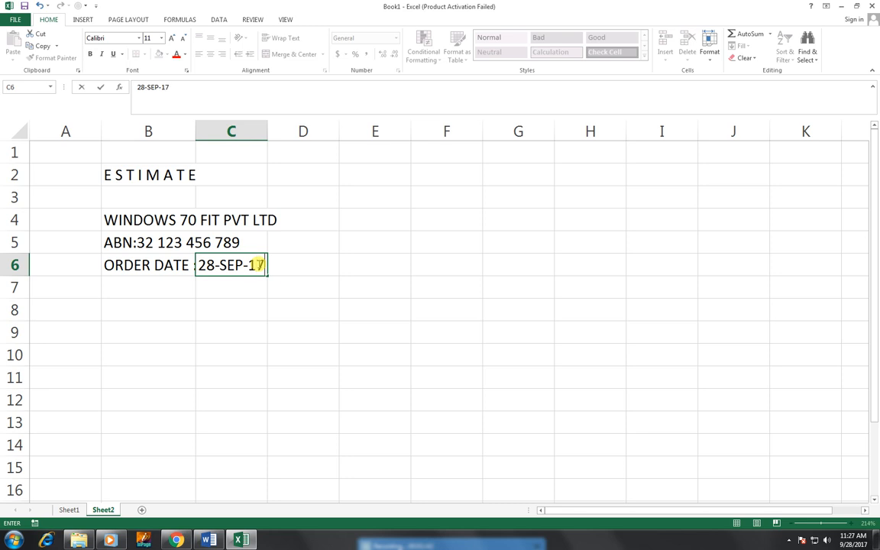
pyautogui.press('Return')
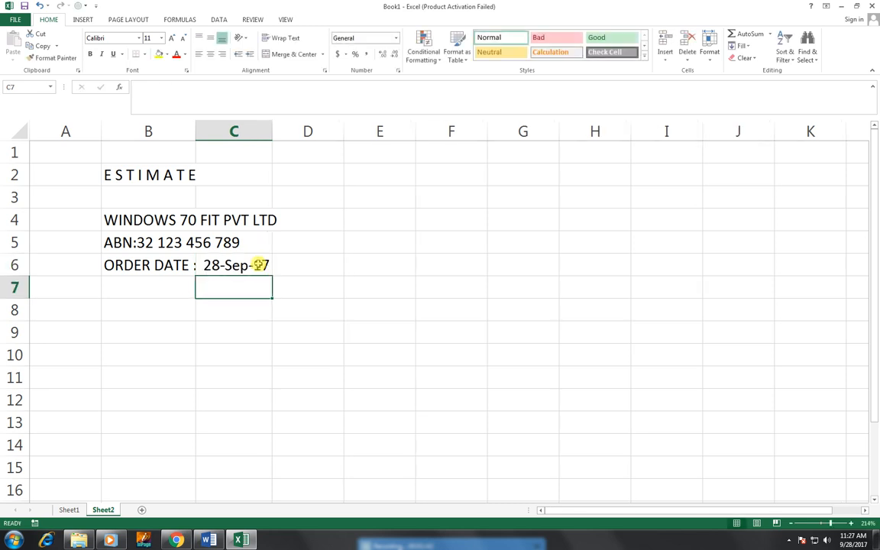
pyautogui.moveTo(195, 135); pyautogui.dragTo(202, 134)
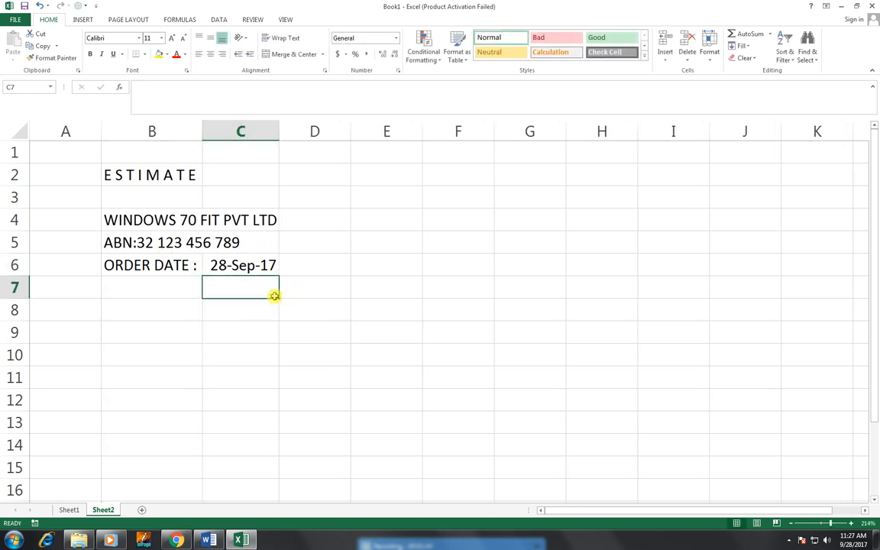
pyautogui.click(401, 174)
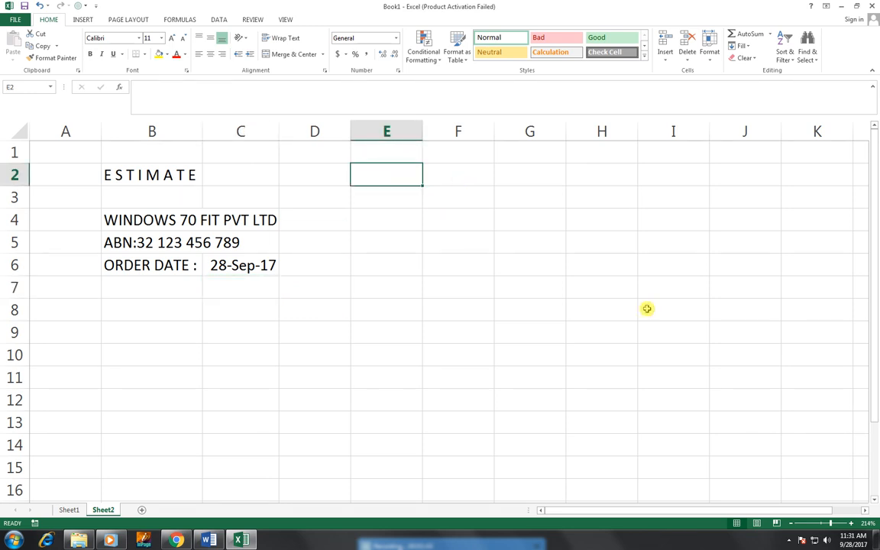
# Step: Enter the seller's street line and suburb/postcode line in F3:F4
pyautogui.press('Right')
pyautogui.press('Down')
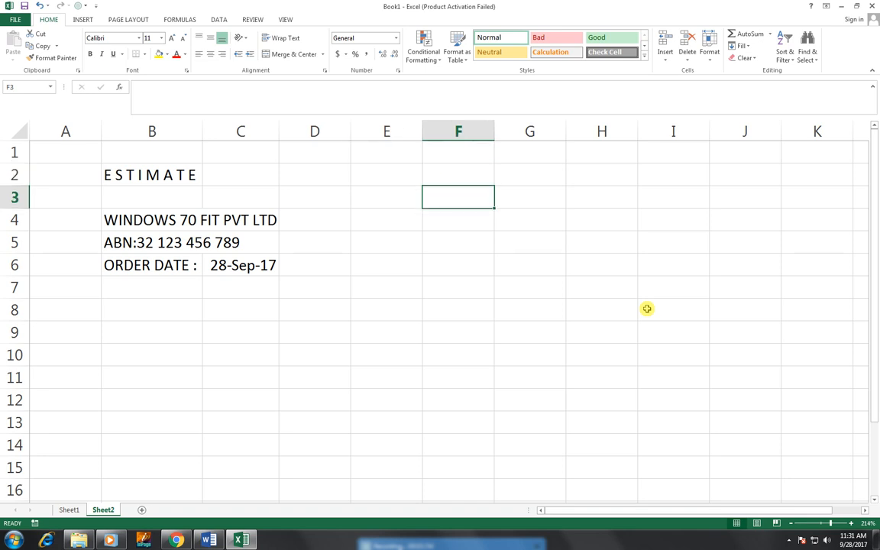
pyautogui.press('Down')
pyautogui.press('Up')
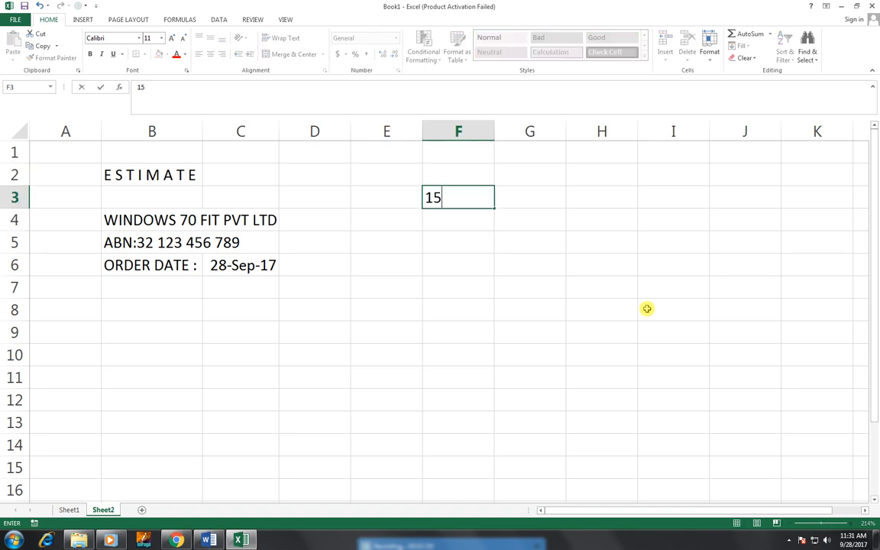
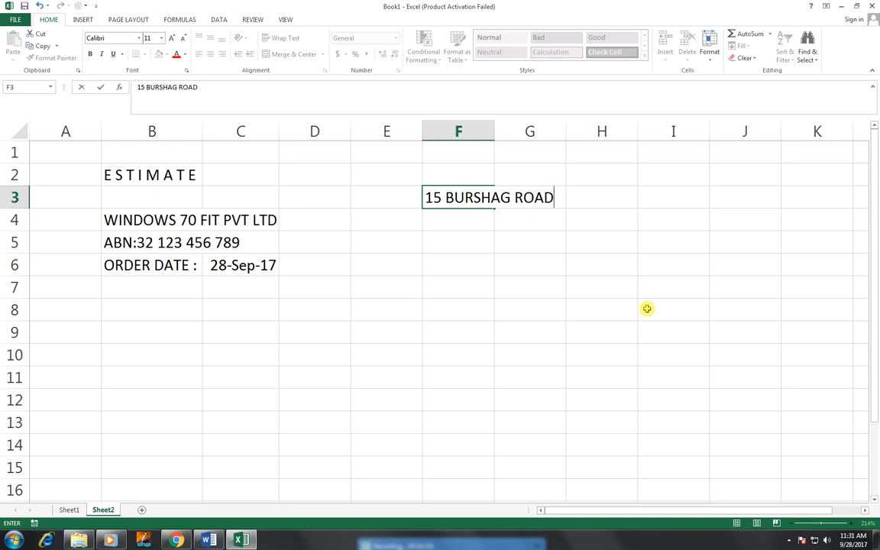
pyautogui.press('Return')
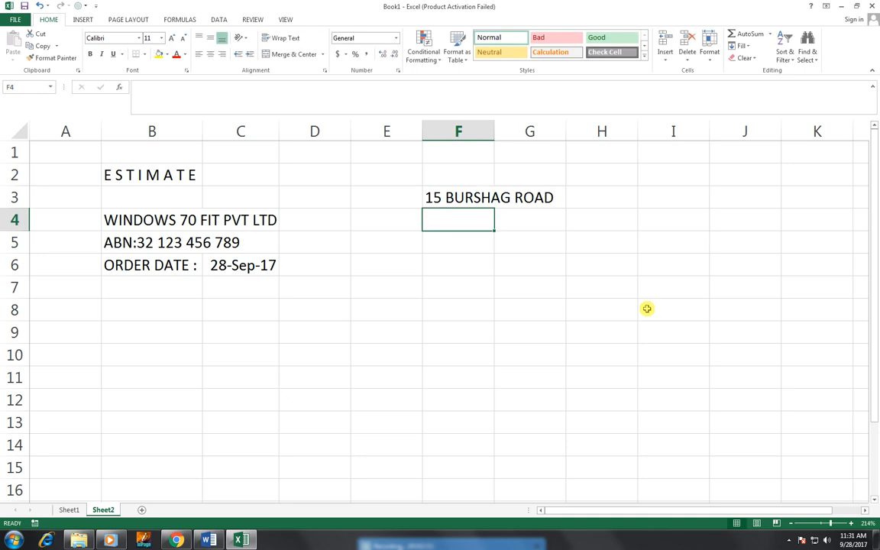
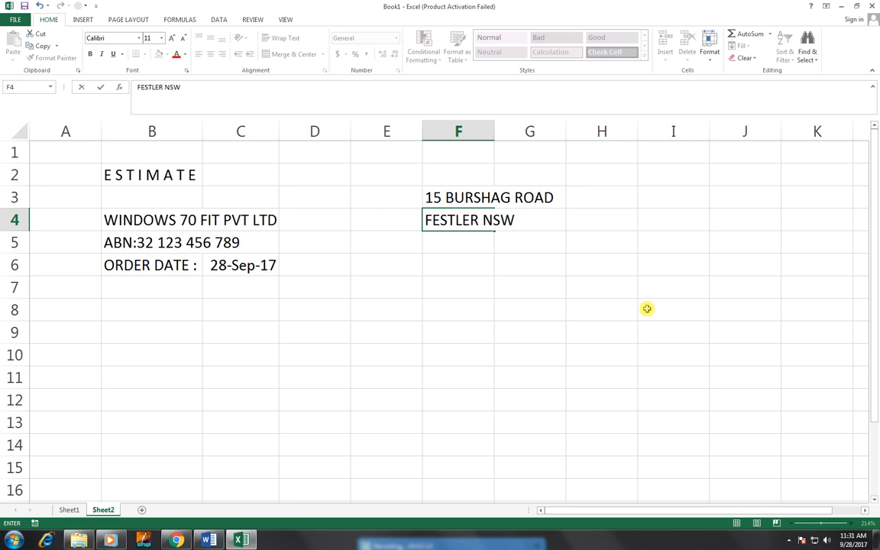
pyautogui.press('Return')
# Step: Enter 'TO :' in B8, BUILDING COMPANY in C8, and the recipient's street number and name in B9:C9
pyautogui.press('Down')
pyautogui.press('Down')
pyautogui.press('Down')
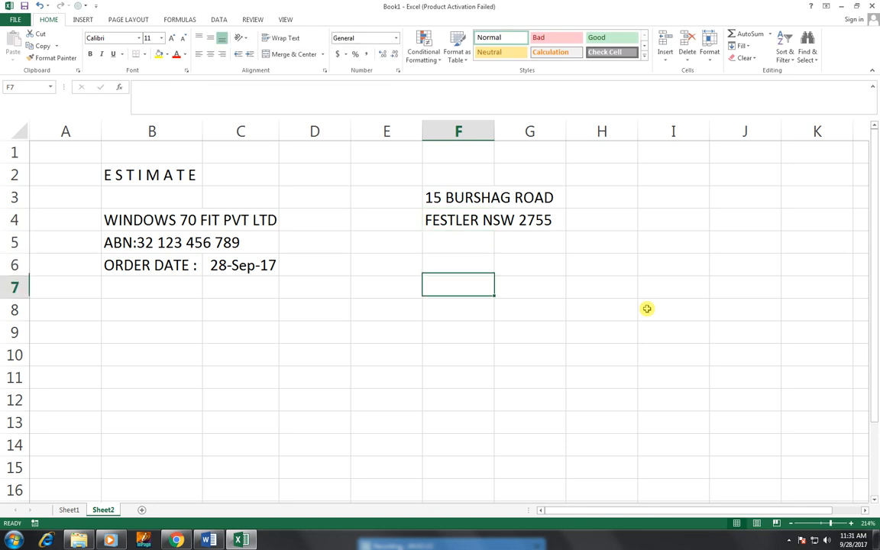
pyautogui.press('Left')
pyautogui.press('Left')
pyautogui.press('Left')
pyautogui.press('Left')
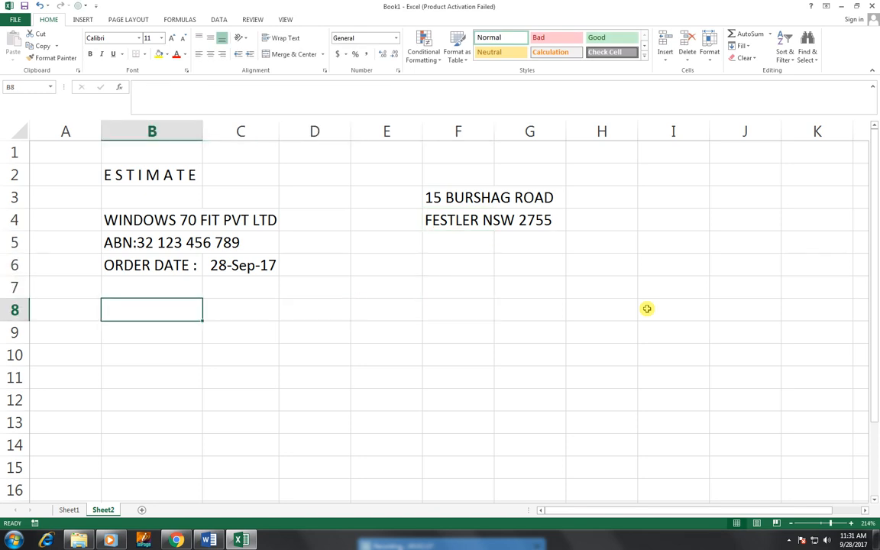
pyautogui.write('TO :')
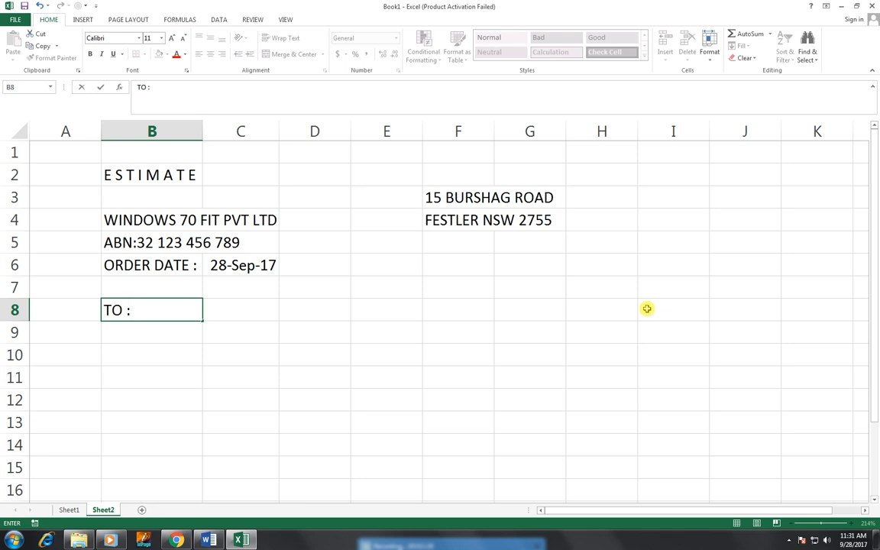
pyautogui.press('Tab')
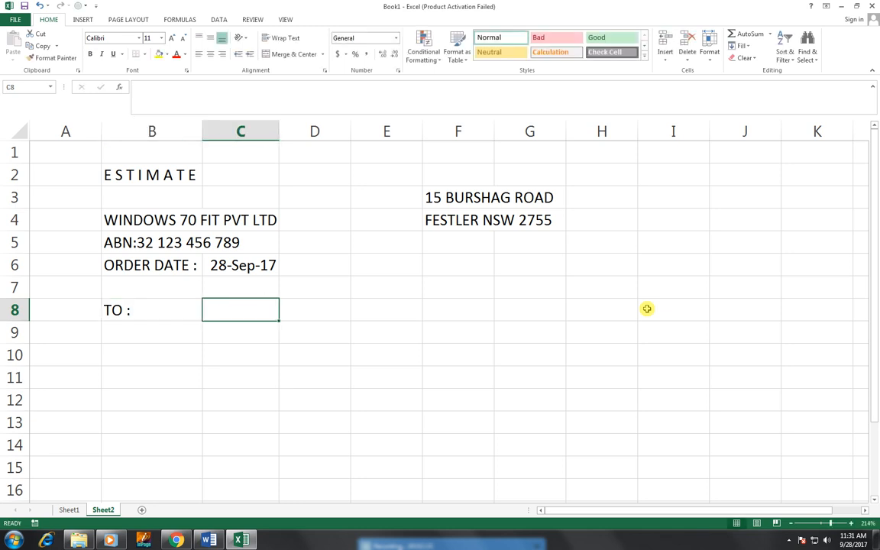
pyautogui.write('BU')
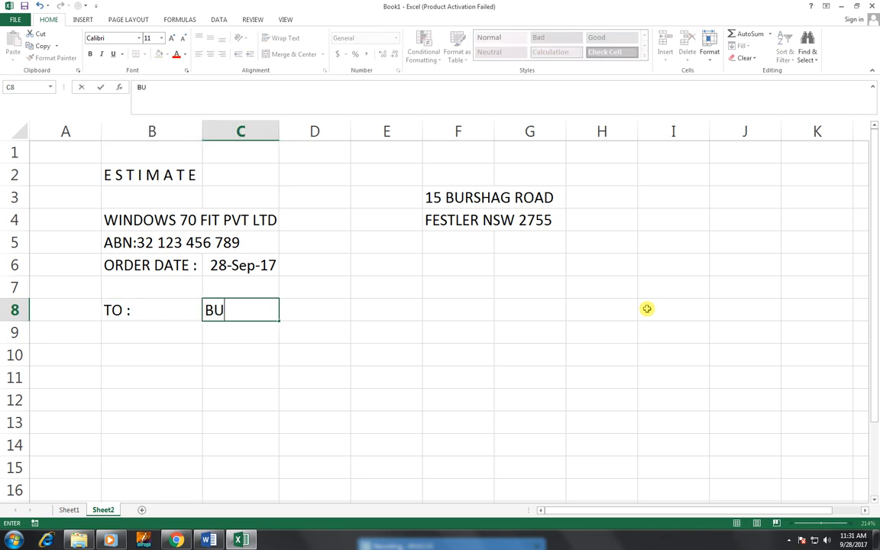
pyautogui.write('ILDING')
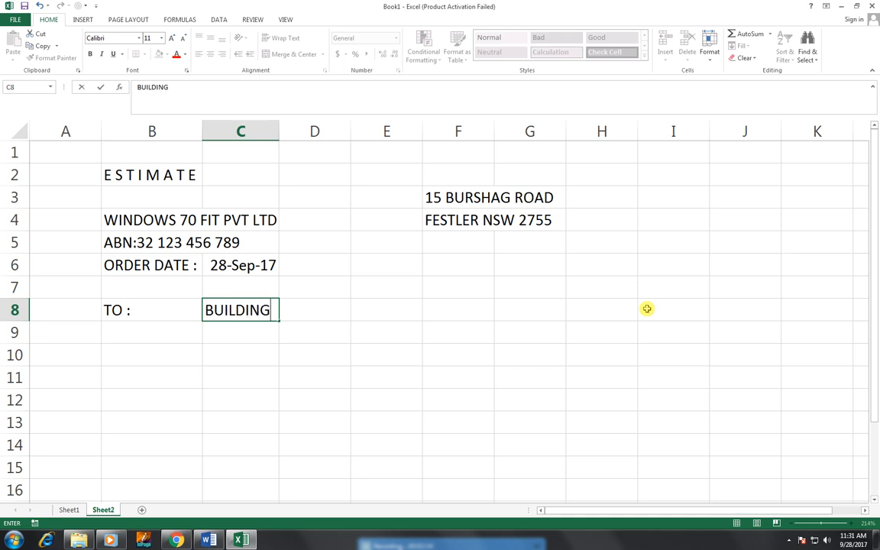
pyautogui.write(' COMPANY')
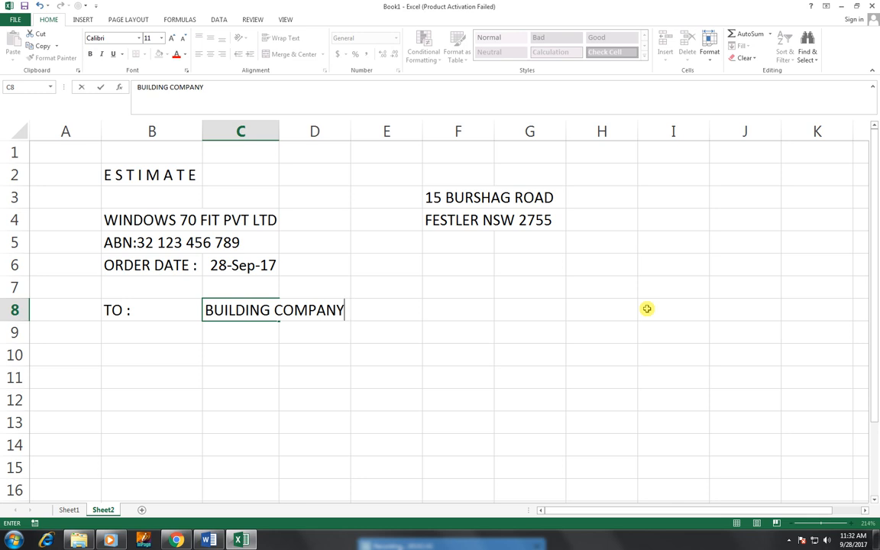
pyautogui.press('Return')
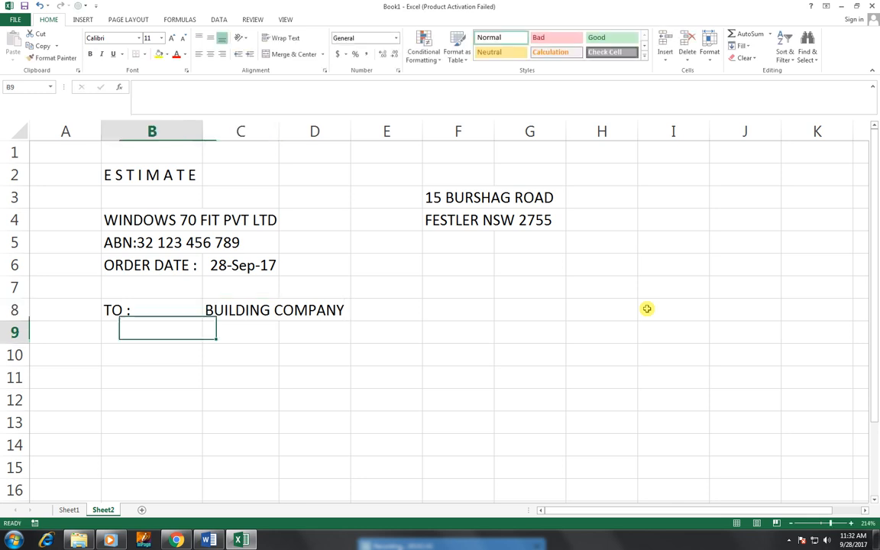
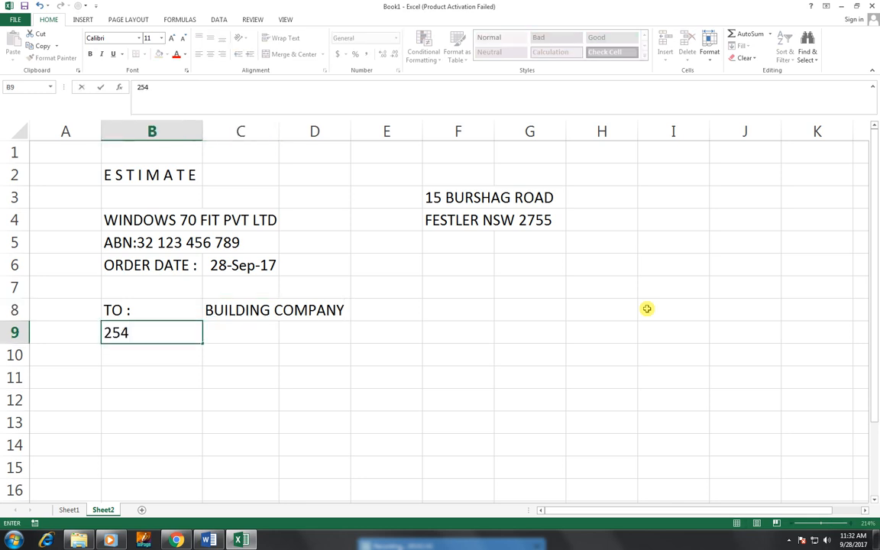
pyautogui.press('Tab')
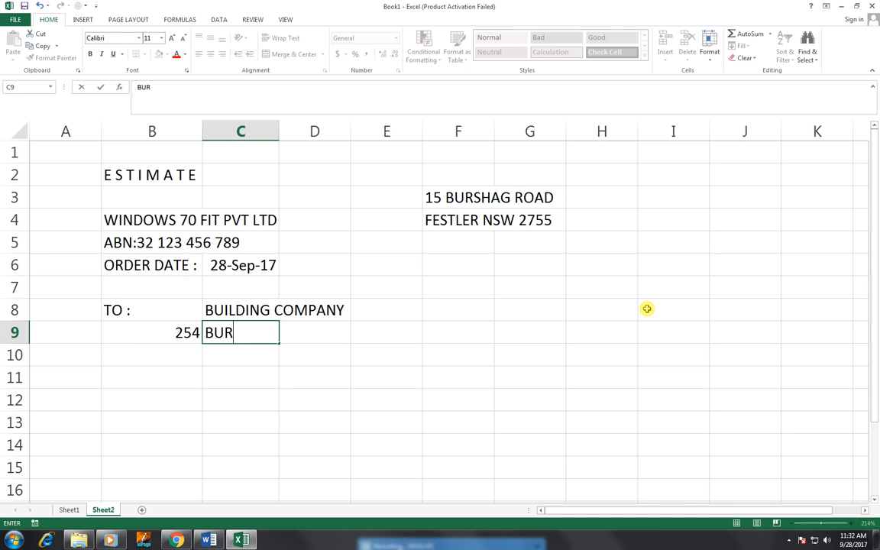
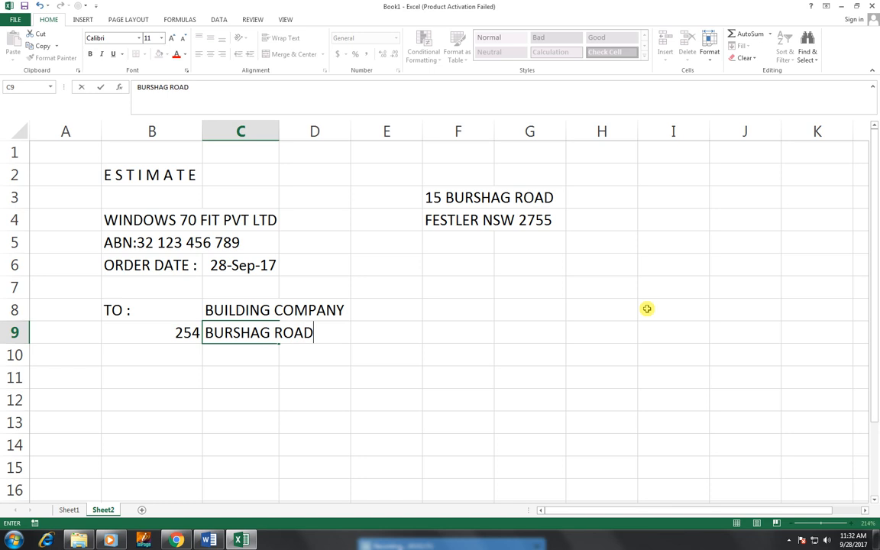
pyautogui.press('Return')
# Step: Add the recipient's suburb and postcode line in B10, then review the entered cells
pyautogui.press('Left')
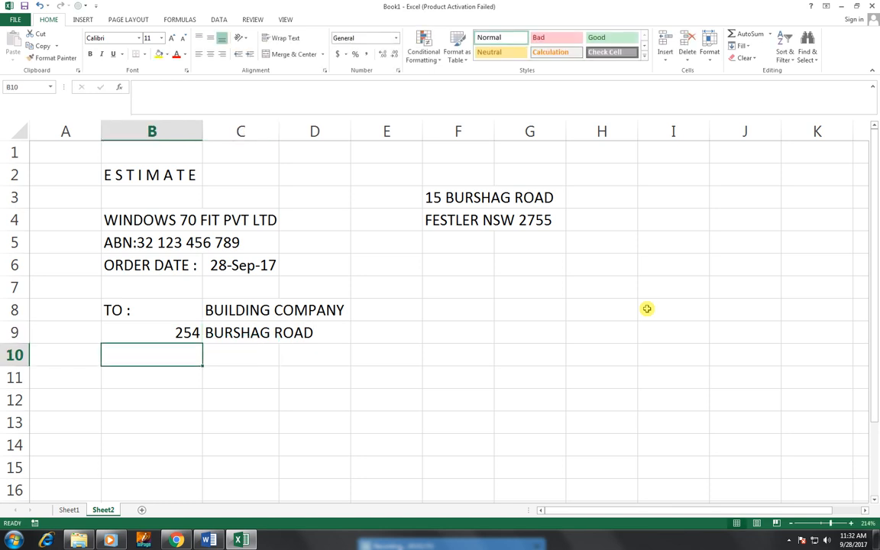
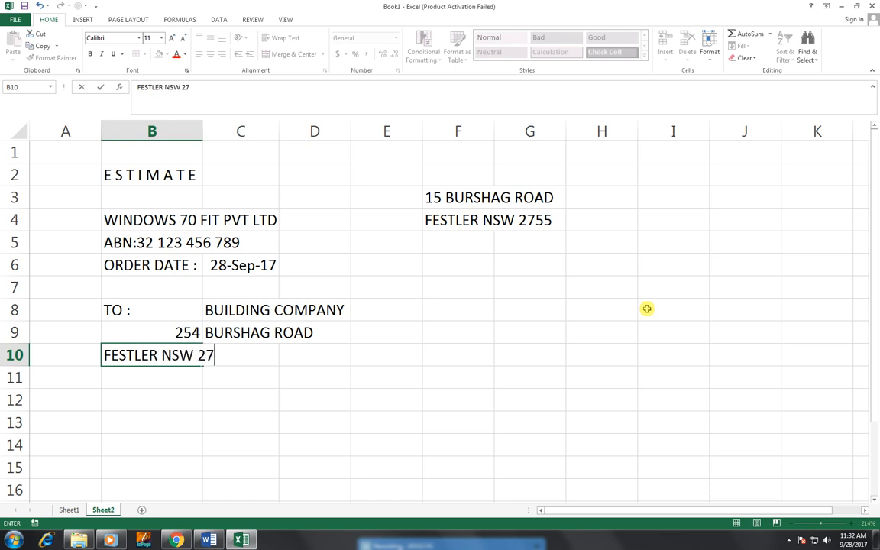
pyautogui.hotkey('ctrl', 'Return')
pyautogui.press('Right')
pyautogui.press('Right')
pyautogui.press('Right')
pyautogui.press('Right')
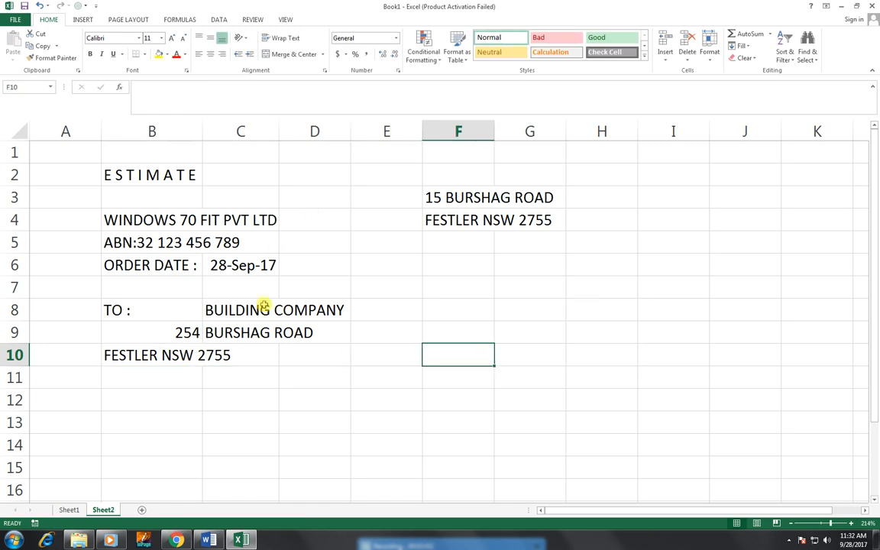
pyautogui.click(190, 354)
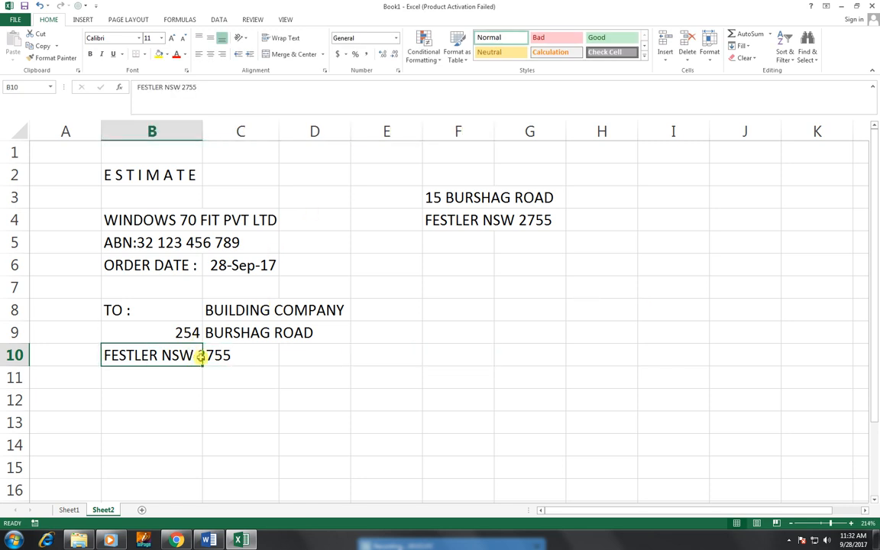
pyautogui.click(457, 265)
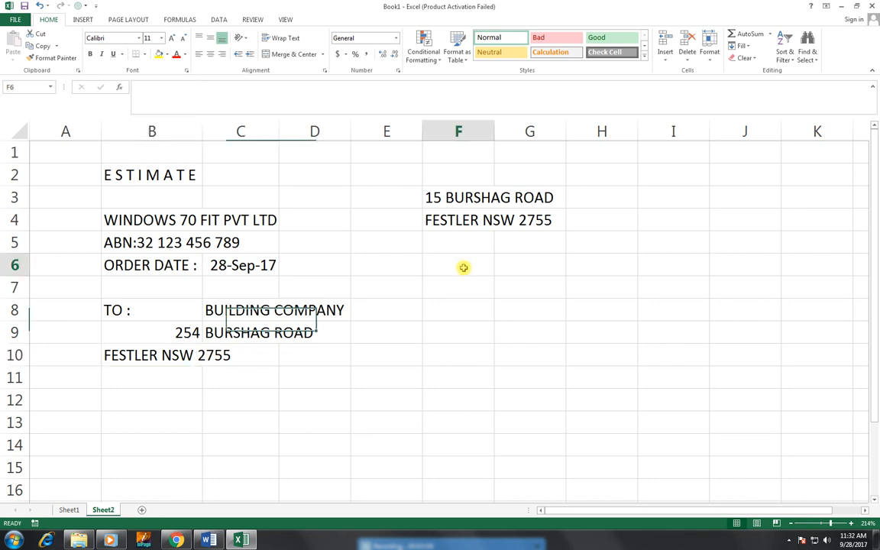
pyautogui.click(475, 201)
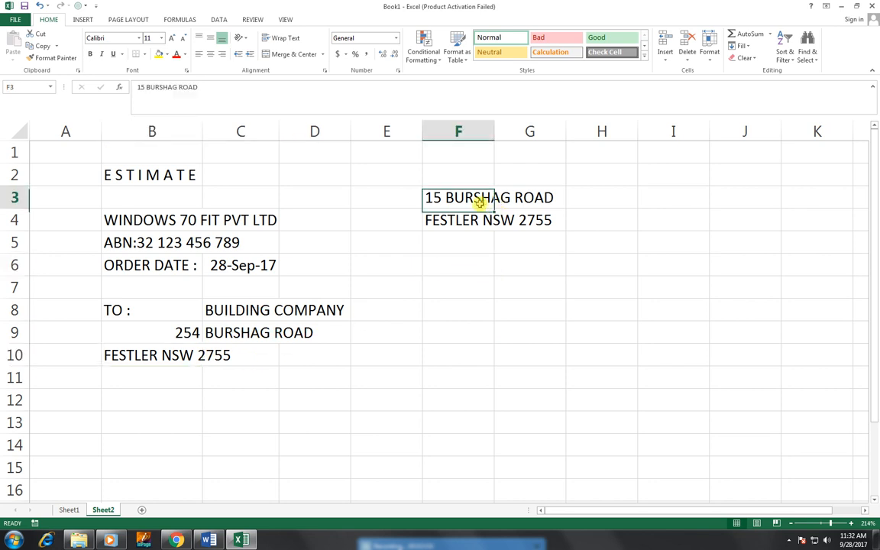
pyautogui.click(111, 401)
# Step: Enter the QTY heading in B12 and DESCRIPTION in C12
pyautogui.write('QTY')
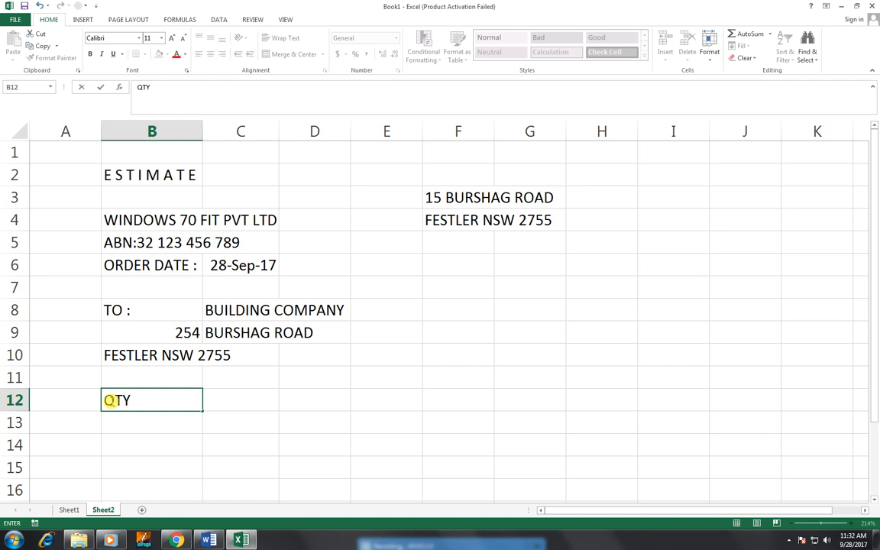
pyautogui.press('Tab')
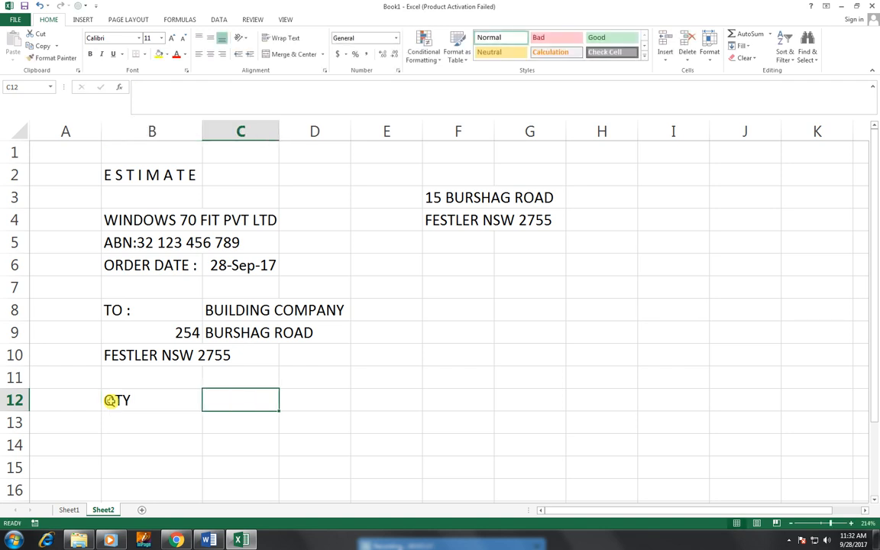
pyautogui.write('DESC')
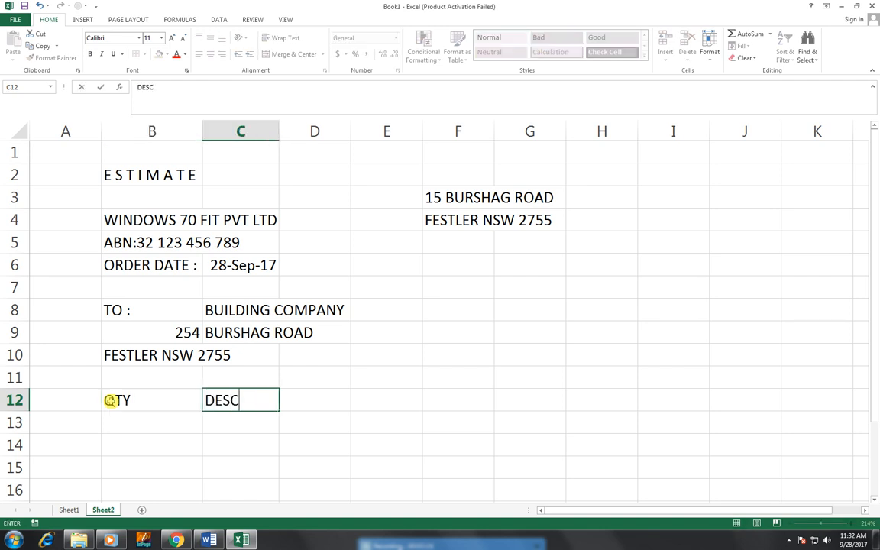
pyautogui.write('RIPTION OF')
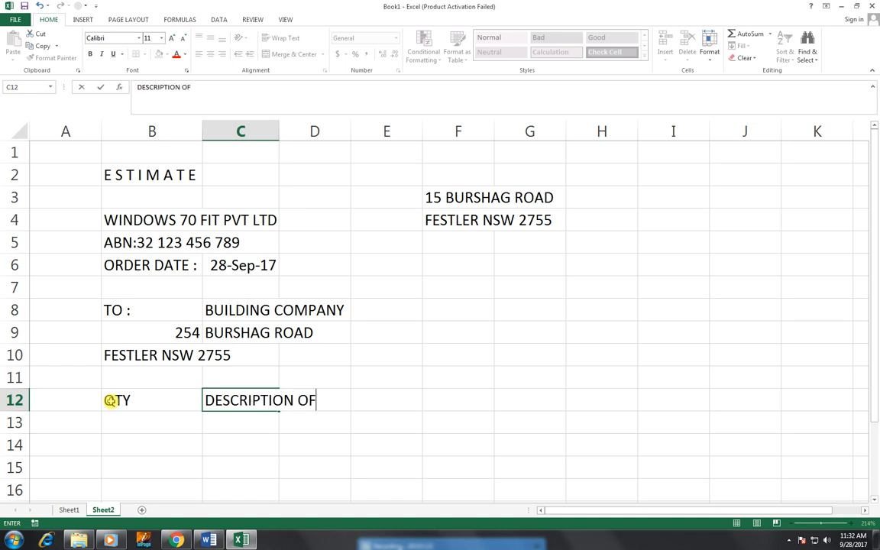
pyautogui.write(' SUPLLY')
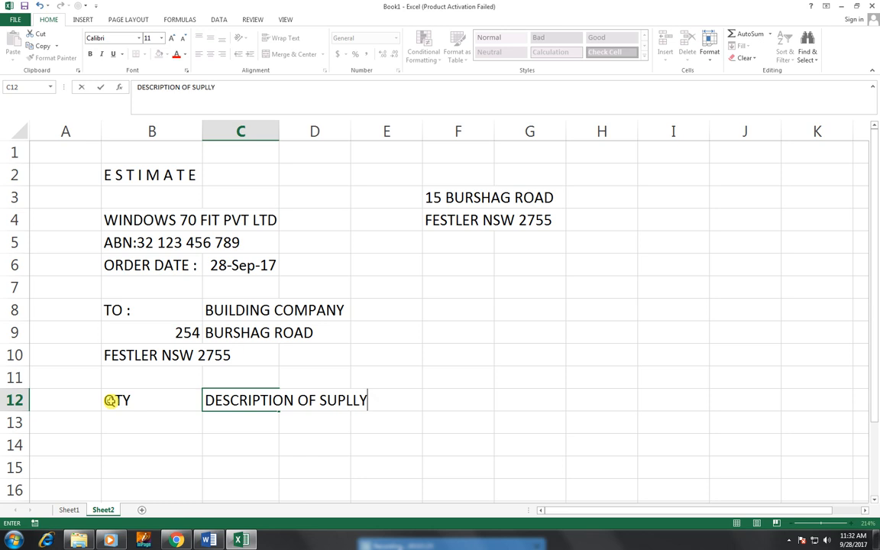
pyautogui.press('Tab')
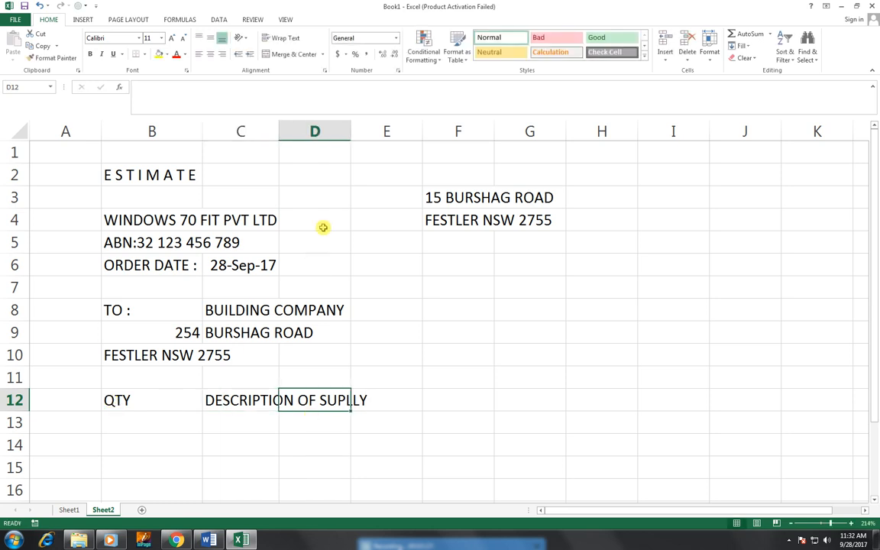
pyautogui.click(252, 404)
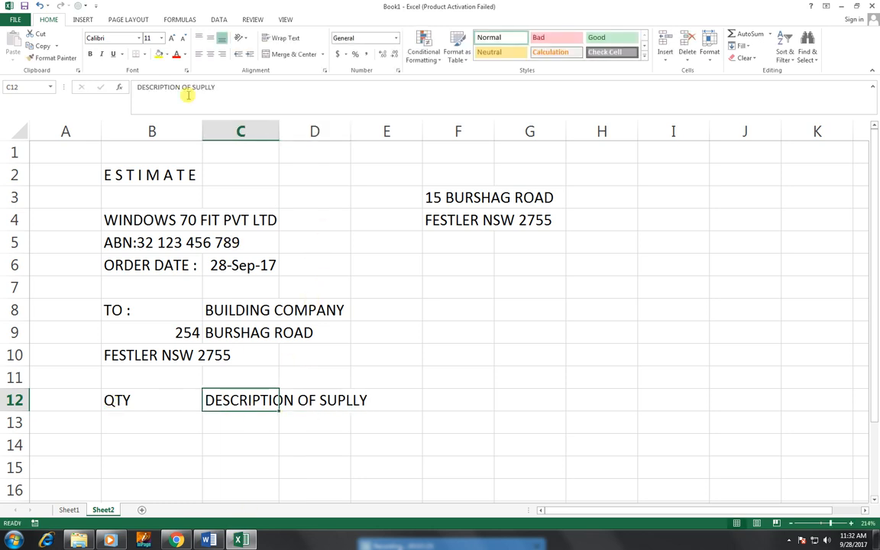
pyautogui.click(241, 87)
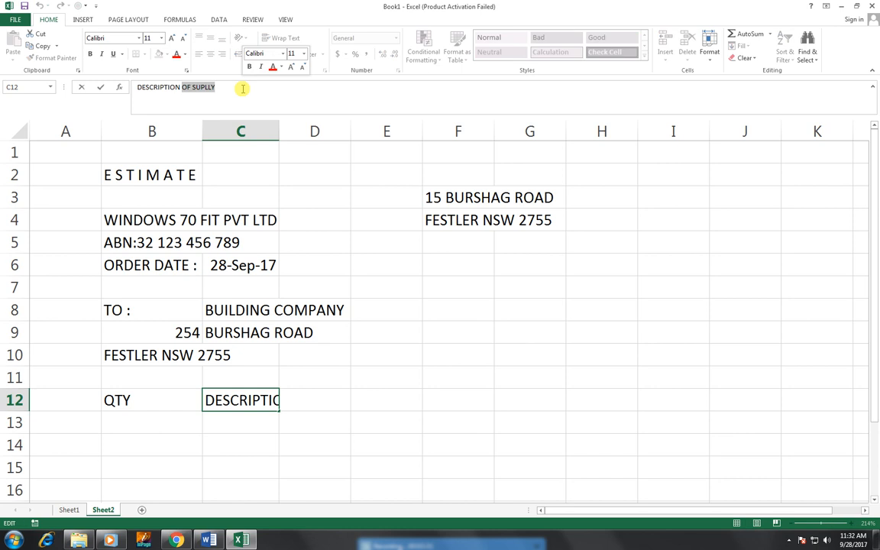
pyautogui.press('BackSpace')
pyautogui.press('Return')
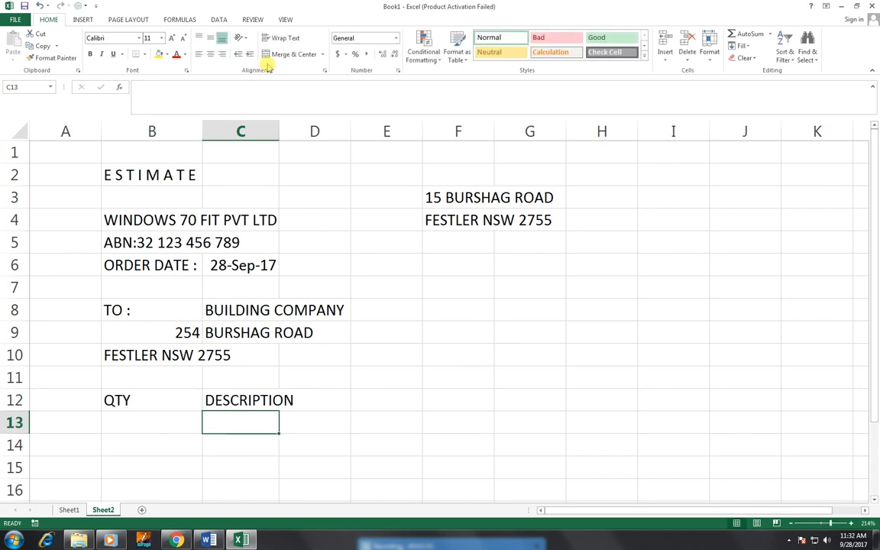
# Step: Widen column C slightly by dragging its right border
pyautogui.doubleClick(279, 130)
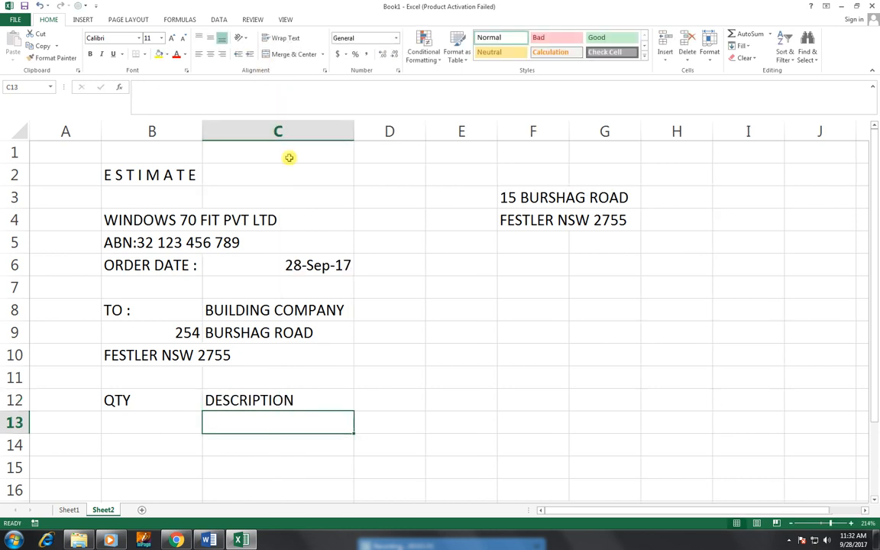
pyautogui.hotkey('ctrl', 'z')
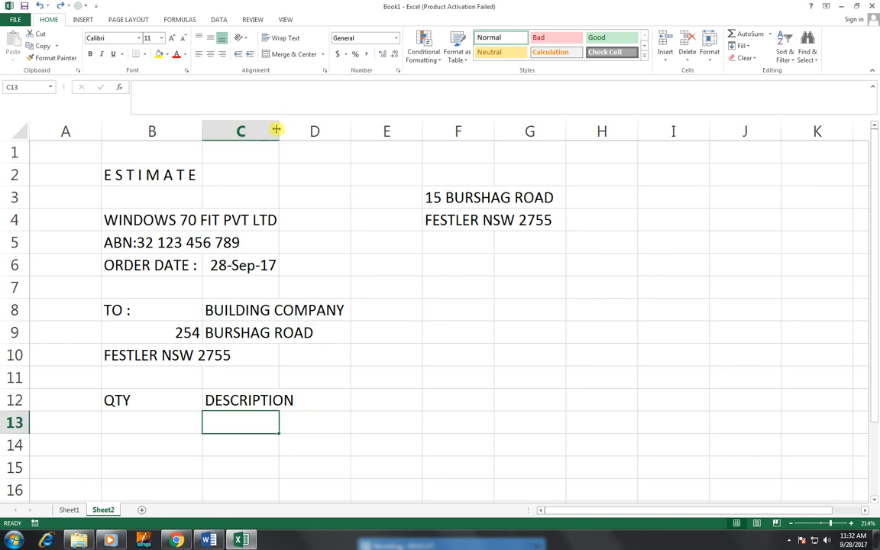
pyautogui.moveTo(280, 131); pyautogui.dragTo(300, 131)
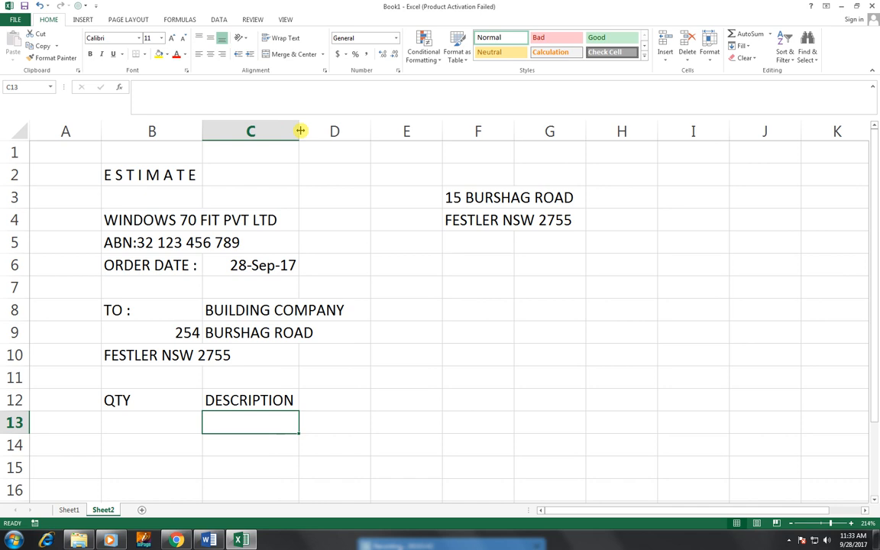
# Step: Fill D12:G12 with the headings UNIT PRICE, DISCOUNT, NET AMOUNT and TAX
pyautogui.click(328, 398)
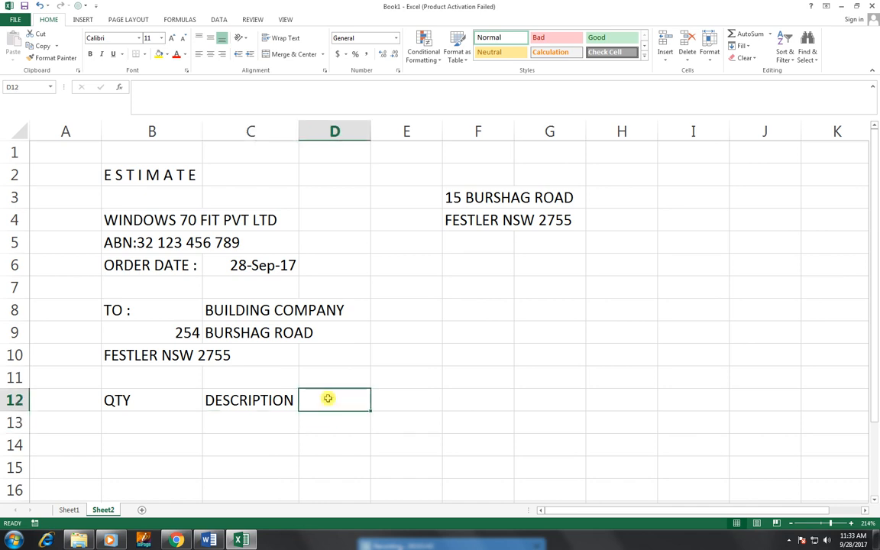
pyautogui.write('UNIT P')
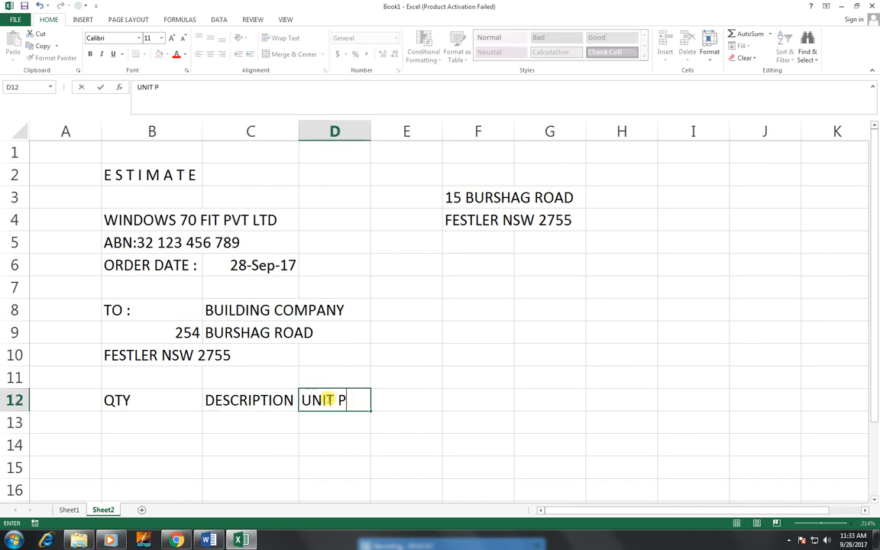
pyautogui.write('RICE')
pyautogui.press('Tab')
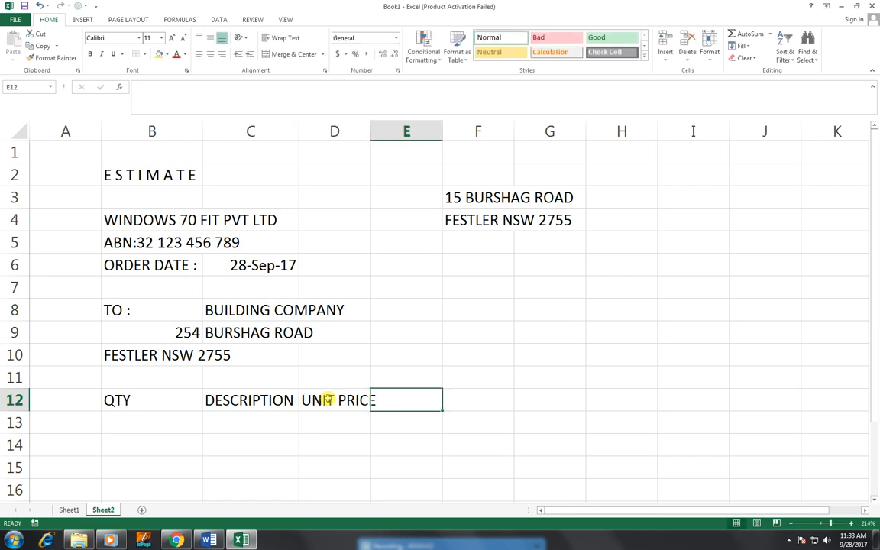
pyautogui.write('DI')
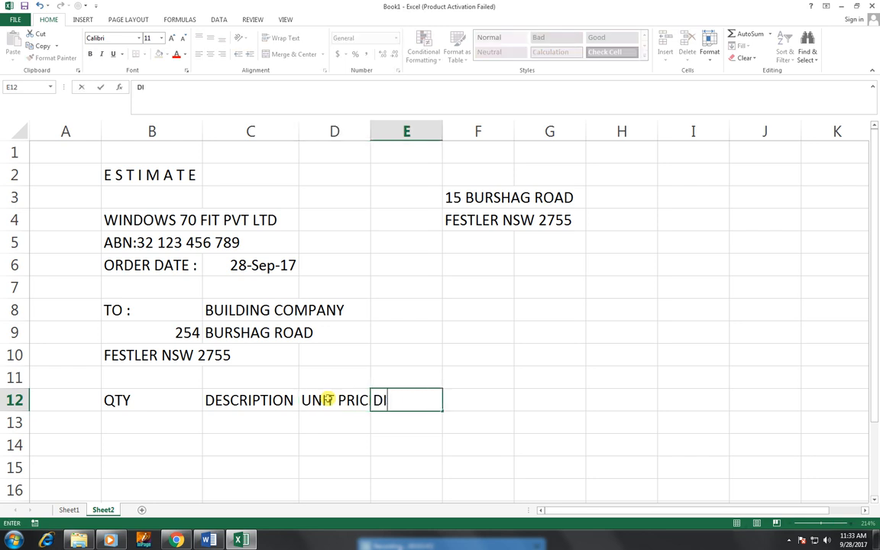
pyautogui.write('SCOUNT')
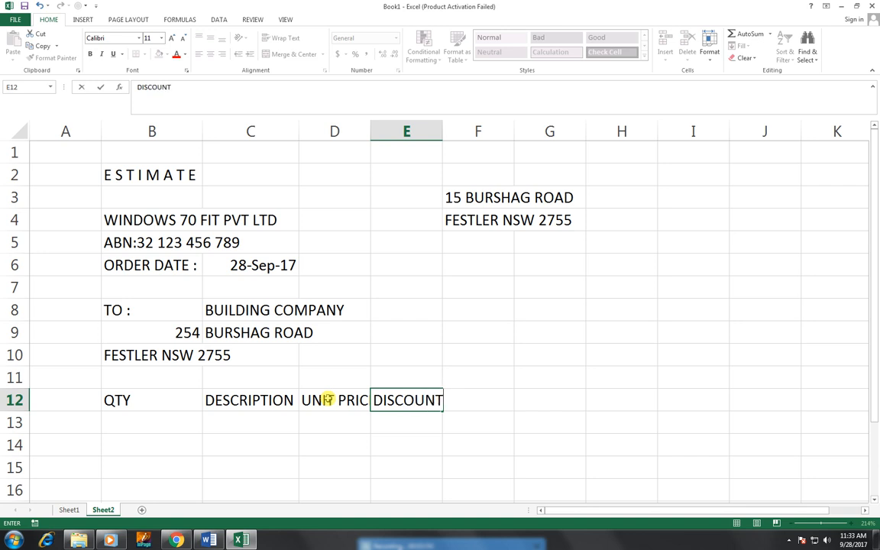
pyautogui.press('Tab')
pyautogui.write('N')
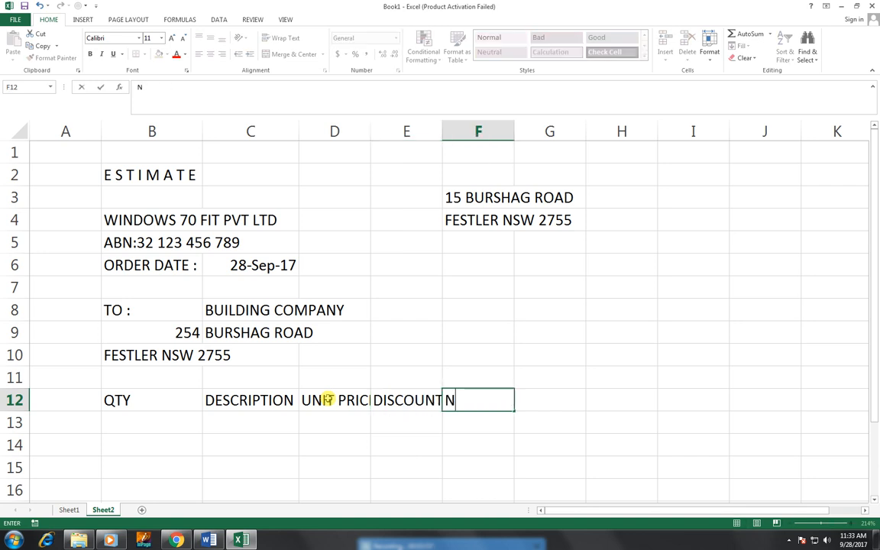
pyautogui.write('ET AMOUNT')
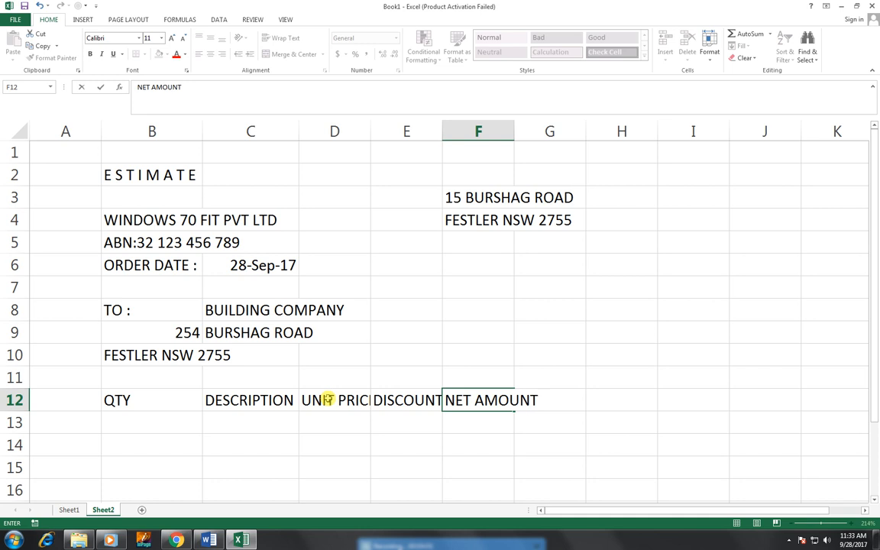
pyautogui.press('Tab')
pyautogui.write('TAX')
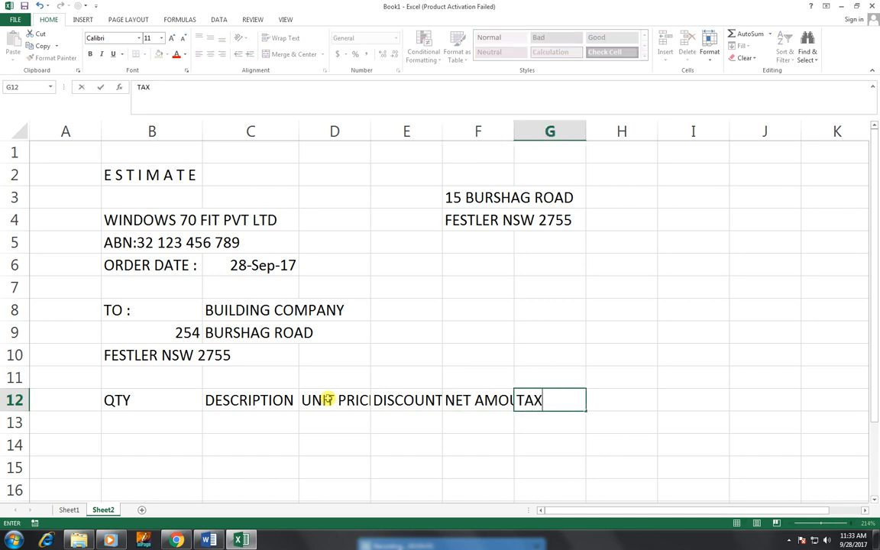
pyautogui.press('Tab')
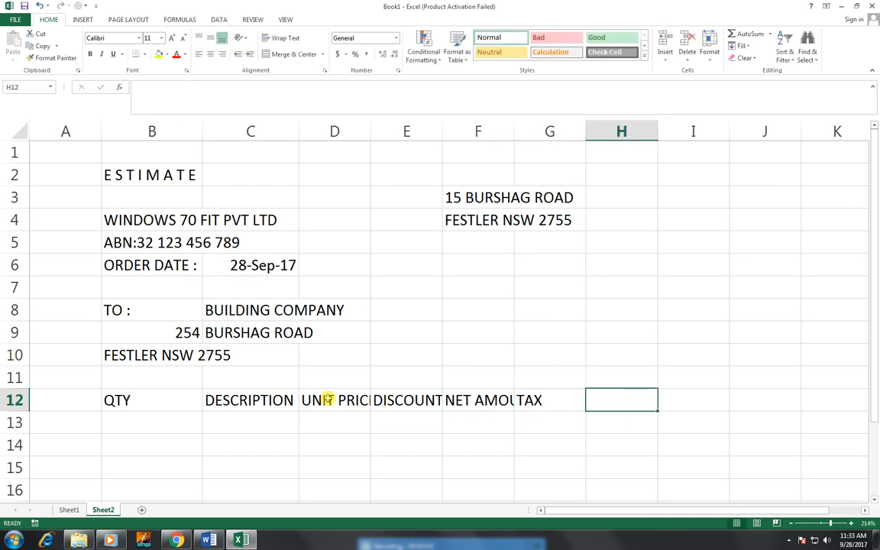
# Step: Resize columns F and E to fit the NET AMOUNT and DISCOUNT headings
pyautogui.doubleClick(517, 130)
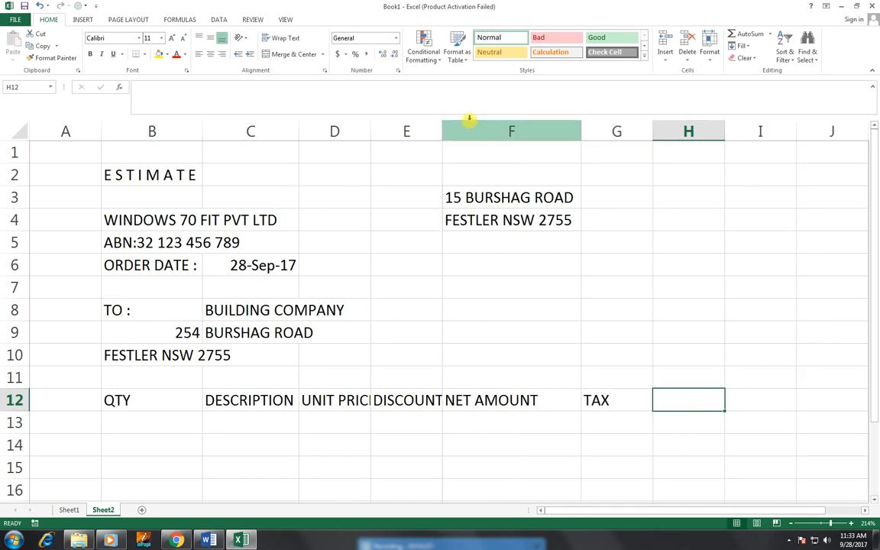
pyautogui.moveTo(582, 131); pyautogui.dragTo(541, 137)
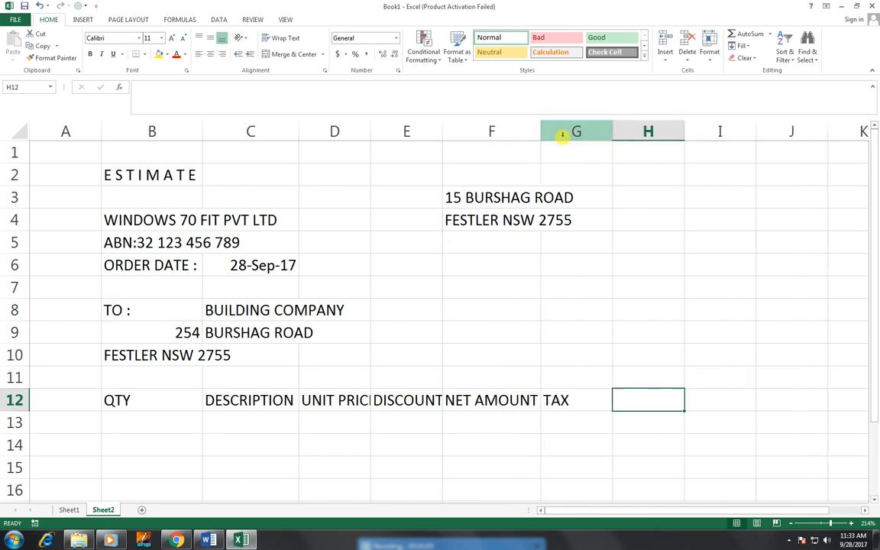
pyautogui.doubleClick(444, 133)
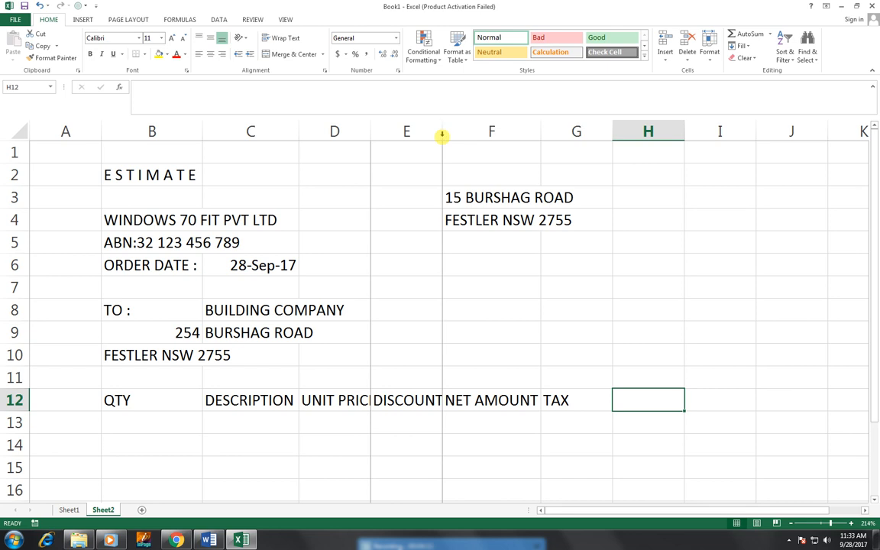
# Step: Change the G12 heading from TAX to TAX/P
pyautogui.click(592, 404)
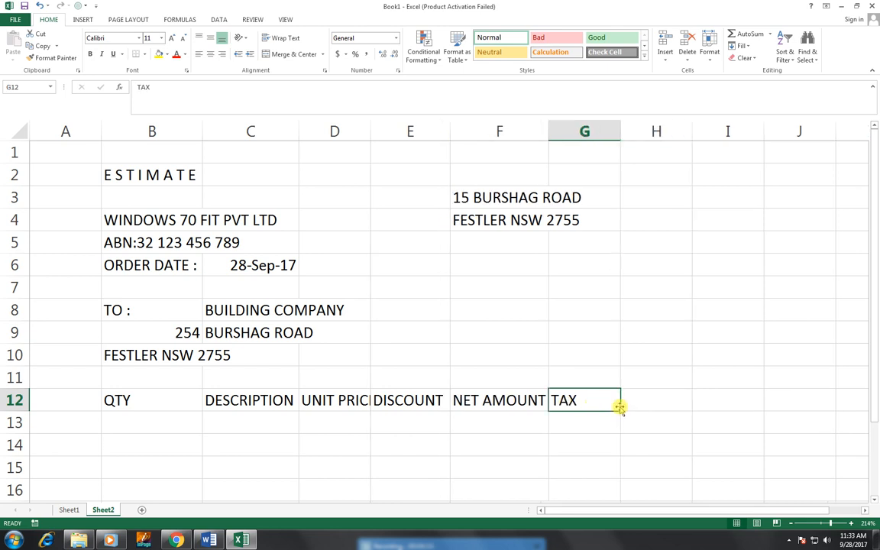
pyautogui.doubleClick(620, 406)
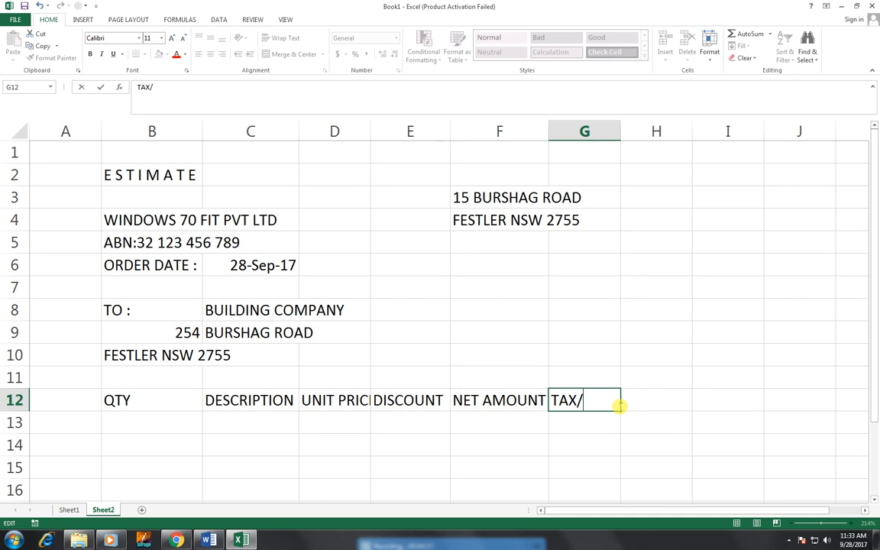
pyautogui.write('/P')
pyautogui.press('Return')
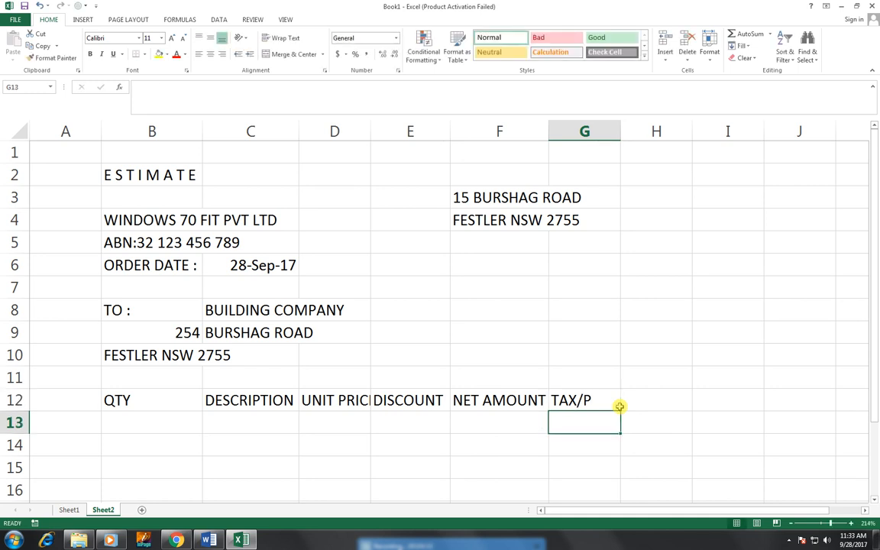
# Step: Add the heading CALCULATE TAX in H12
pyautogui.click(647, 399)
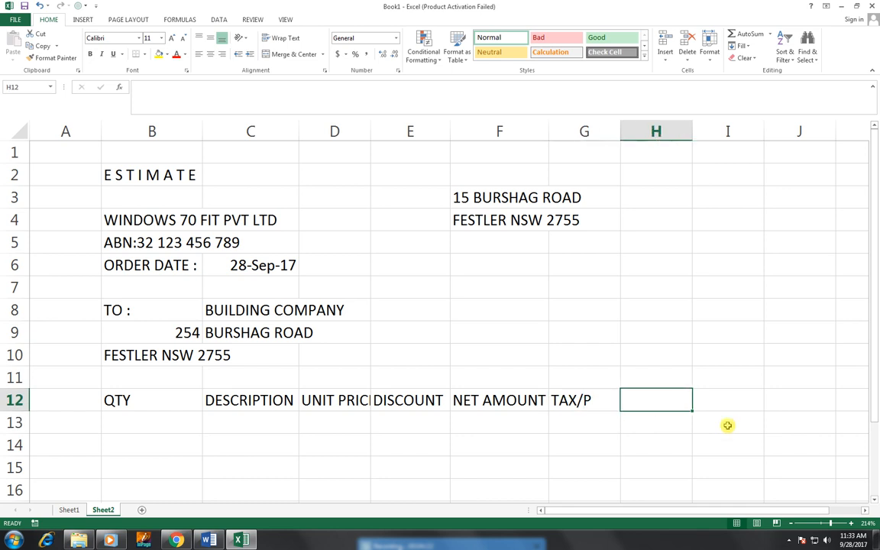
pyautogui.write('V')
pyautogui.press('BackSpace')
pyautogui.write('CA')
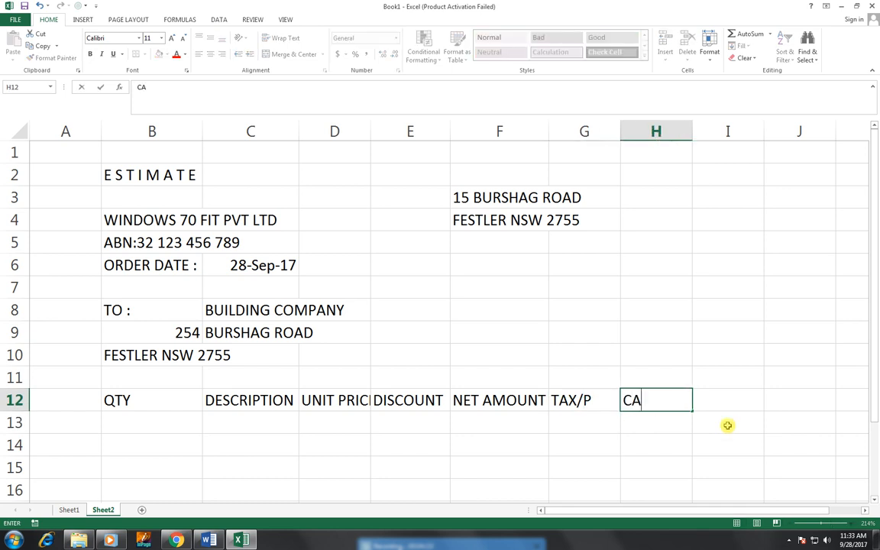
pyautogui.write('LCULATE TAX')
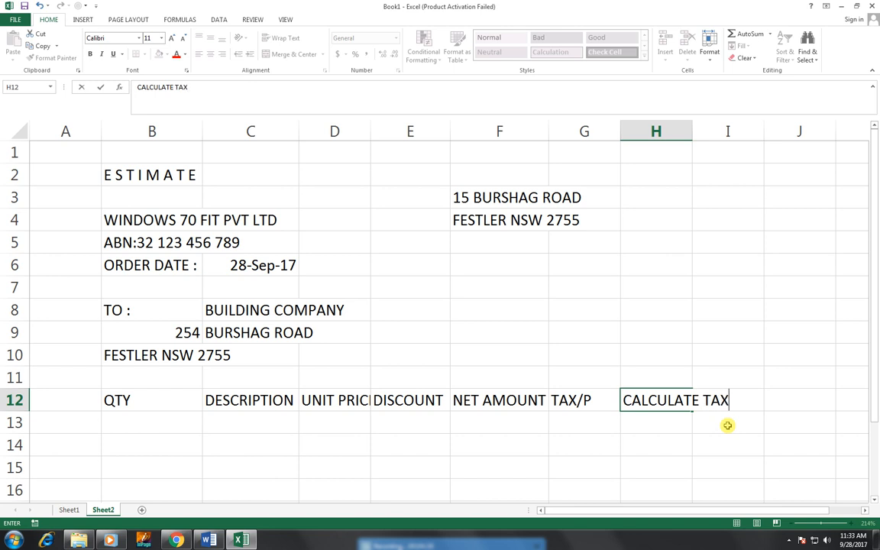
pyautogui.press('Return')
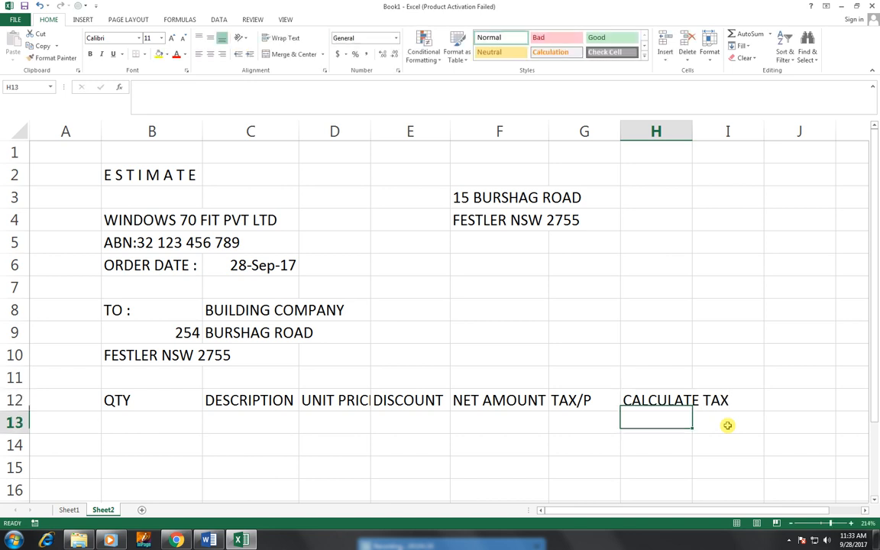
# Step: Fit column H to CALCULATE TAX, narrow column B, and select the F3:F4 address lines
pyautogui.doubleClick(692, 131)
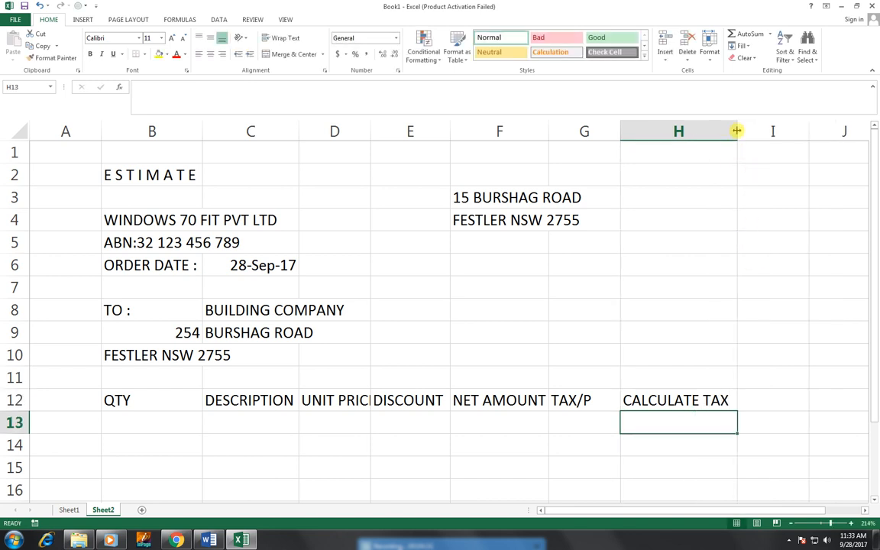
pyautogui.moveTo(735, 131); pyautogui.dragTo(705, 132)
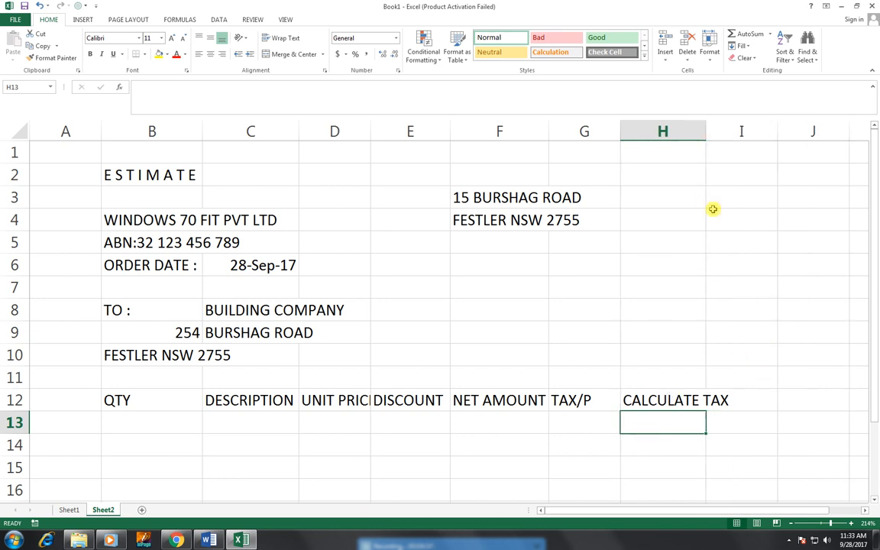
pyautogui.moveTo(201, 130)
pyautogui.mouseDown()
pyautogui.moveTo(188, 128)
pyautogui.moveTo(203, 137)
pyautogui.mouseUp()
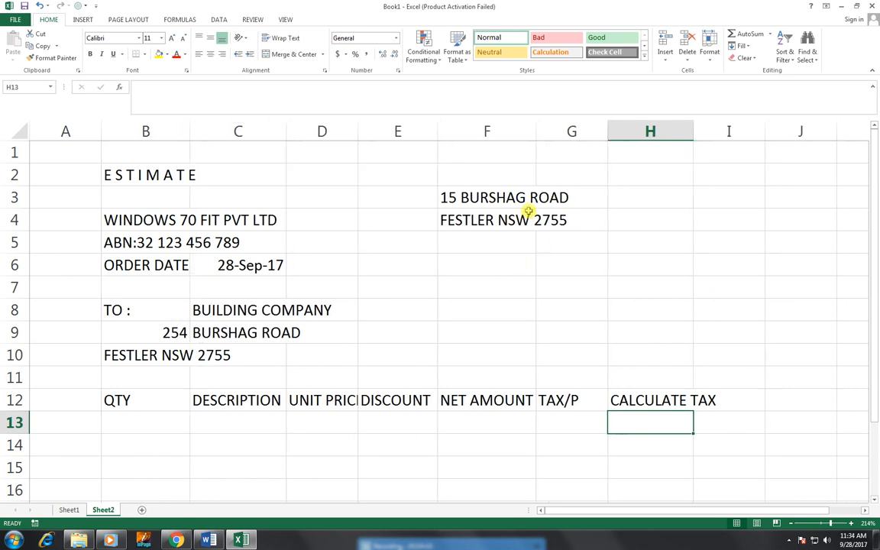
pyautogui.moveTo(522, 200); pyautogui.dragTo(600, 241)
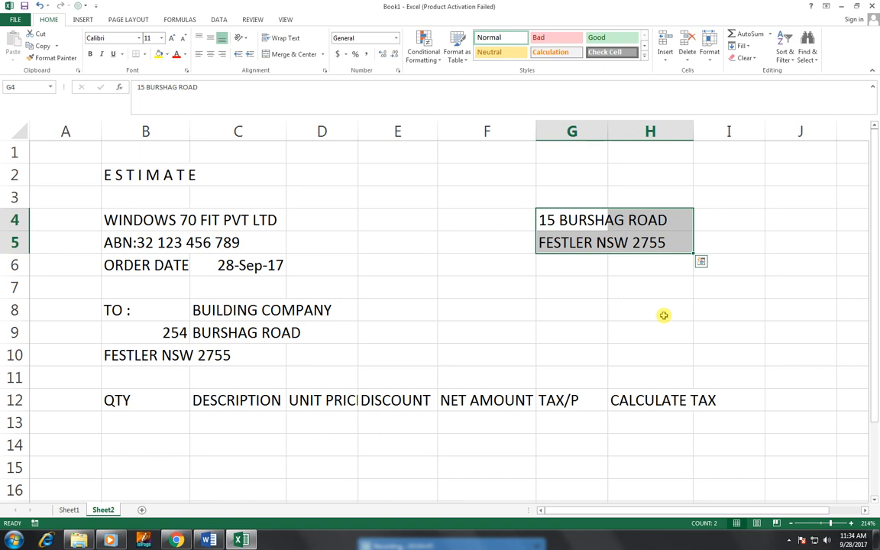
# Step: Enter the INVICE NO label in G7 with the invoice number in H7, adjusting column G's width
pyautogui.click(564, 269)
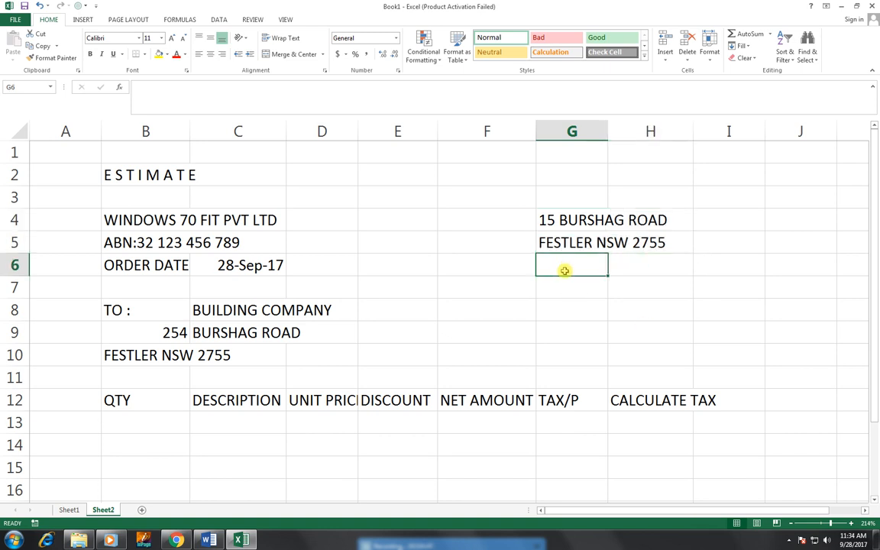
pyautogui.click(568, 287)
pyautogui.write('IN')
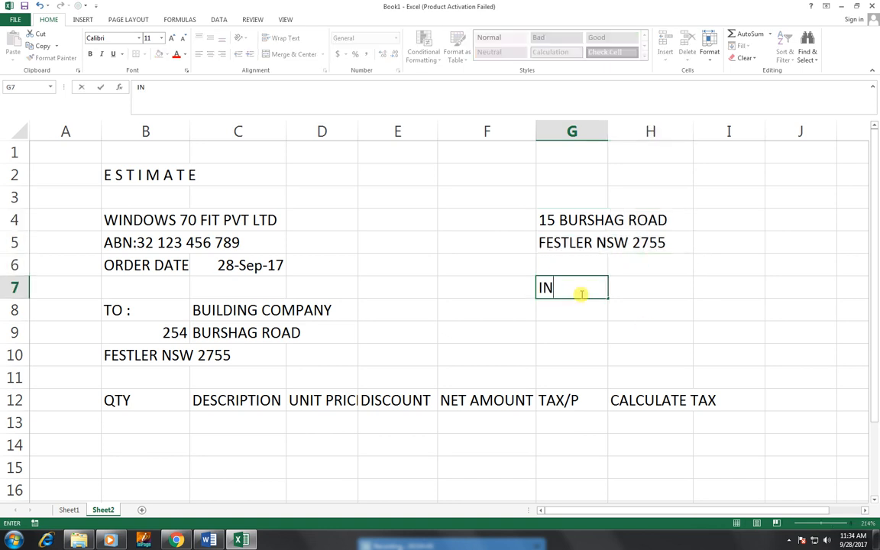
pyautogui.write('VICE NO')
pyautogui.press('Tab')
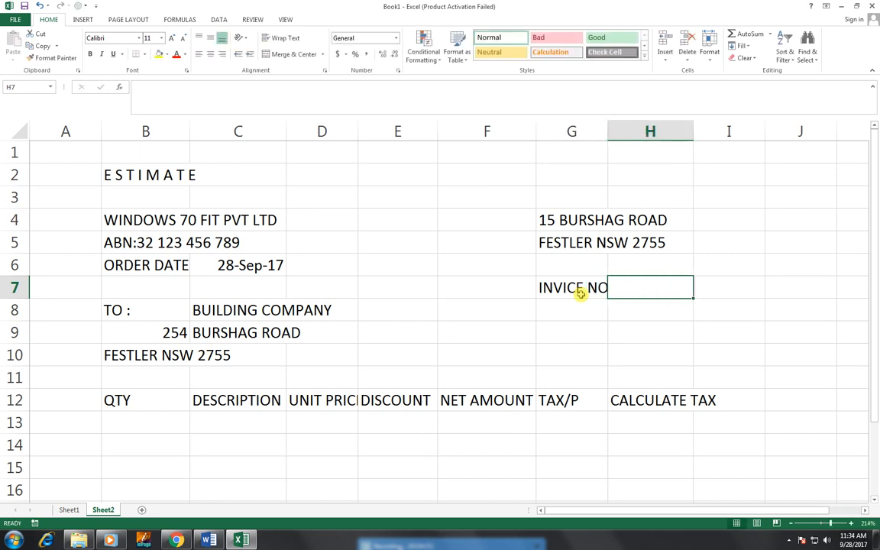
pyautogui.write('123654')
pyautogui.press('Return')
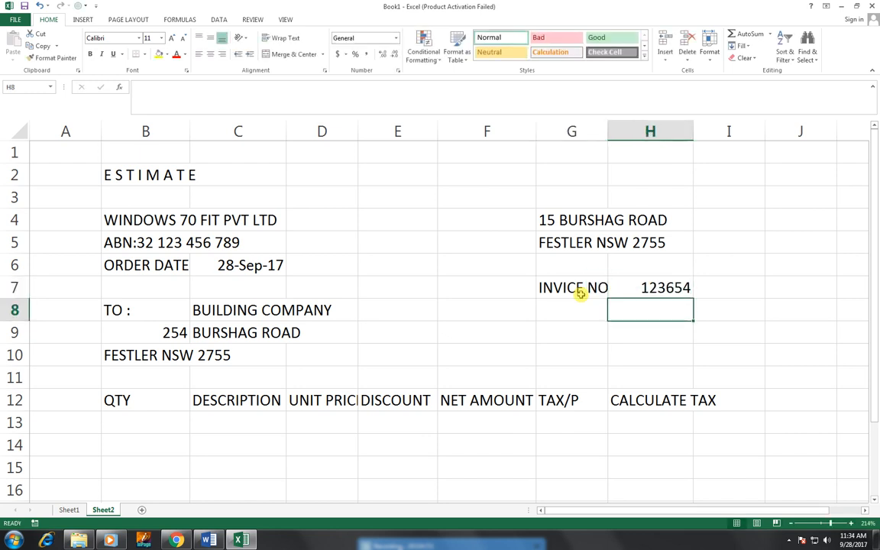
pyautogui.doubleClick(608, 127)
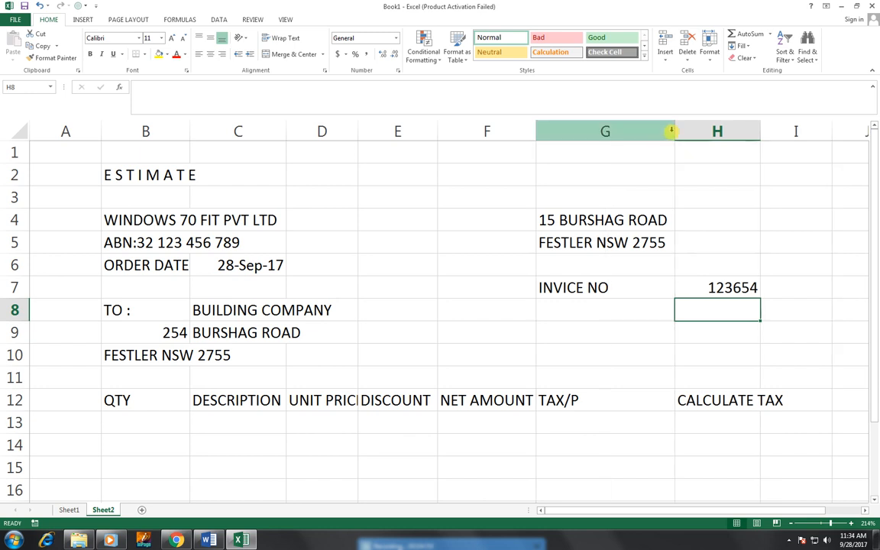
pyautogui.moveTo(659, 131); pyautogui.dragTo(620, 133)
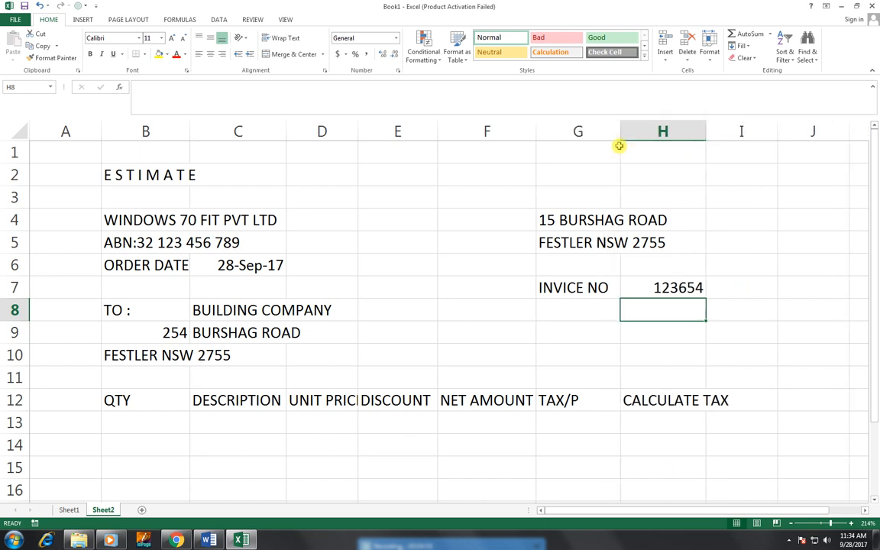
# Step: Add a PHONE NO label in G8 with a hyphenated phone number in H8, kept as text
pyautogui.click(583, 309)
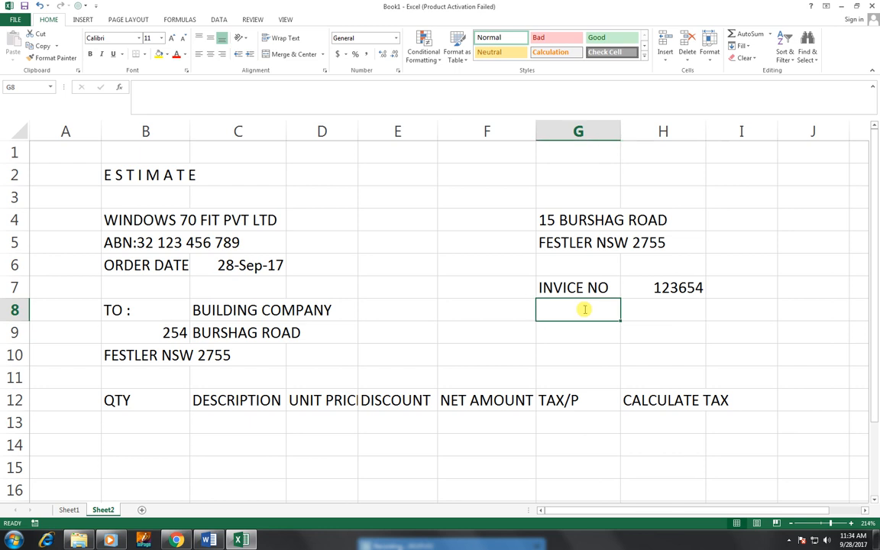
pyautogui.write('PHONE NO.')
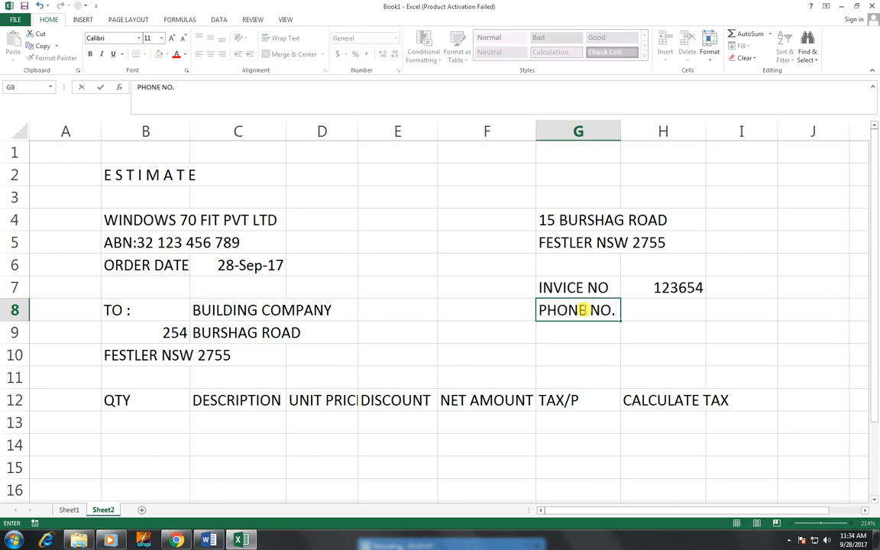
pyautogui.press('Tab')
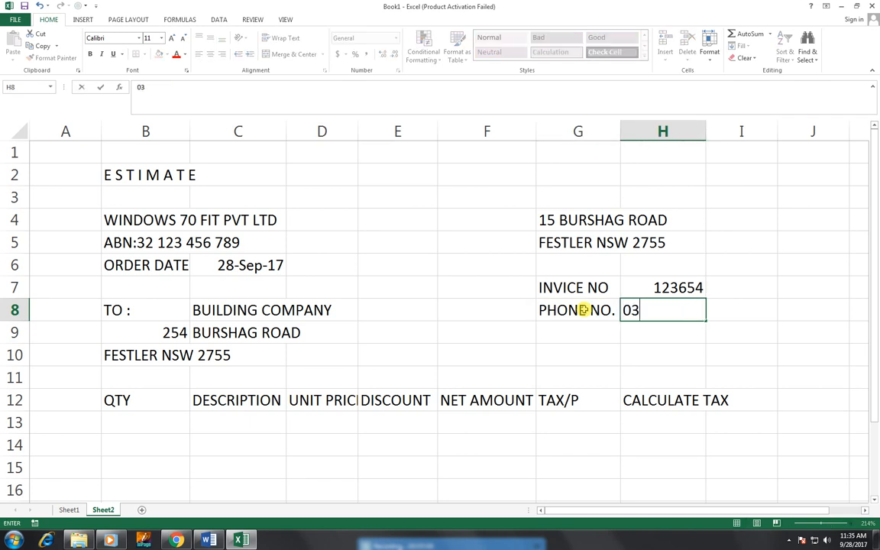
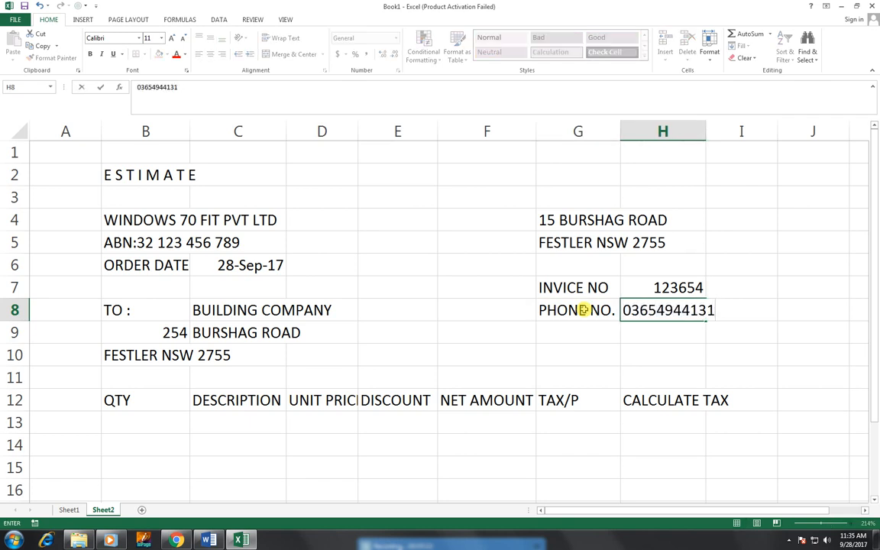
pyautogui.press('Return')
pyautogui.press('Up')
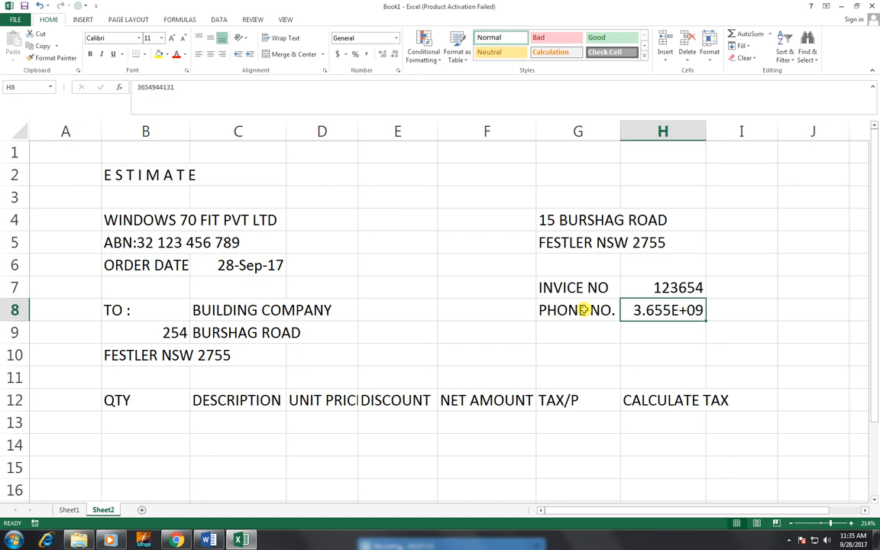
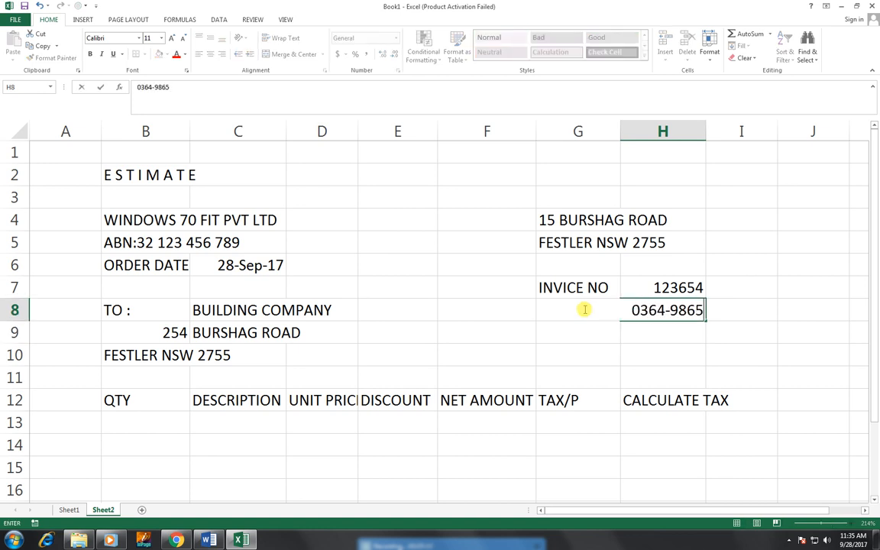
pyautogui.press('Return')
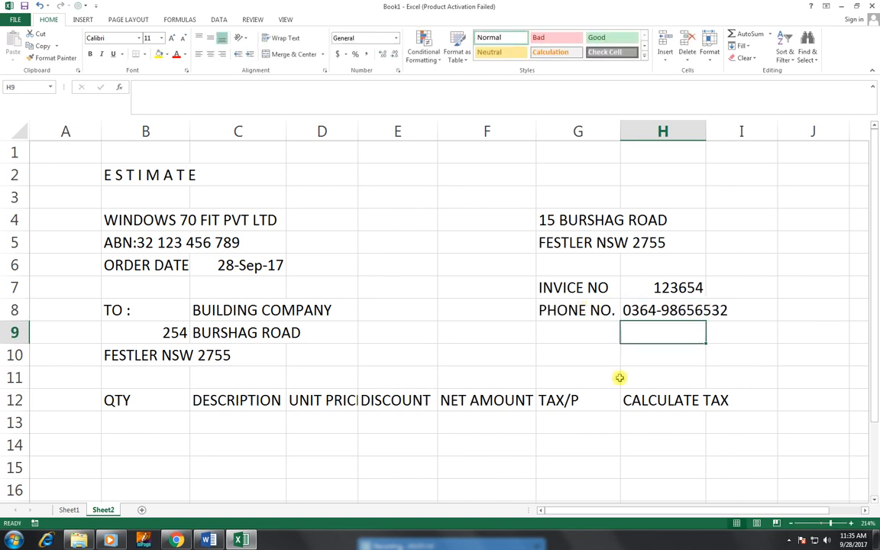
# Step: Narrow column H slightly and add the heading T AMT WITH TAX in I12
pyautogui.click(584, 331)
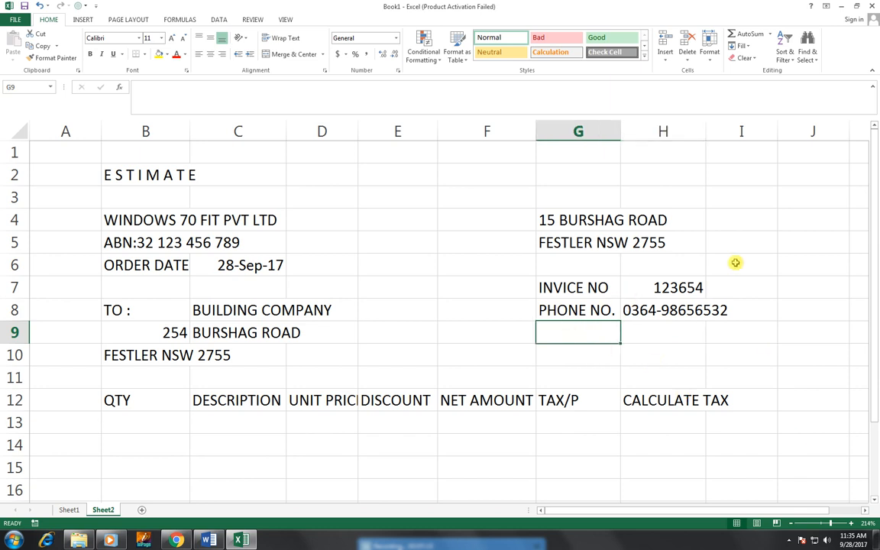
pyautogui.moveTo(704, 138); pyautogui.dragTo(700, 140)
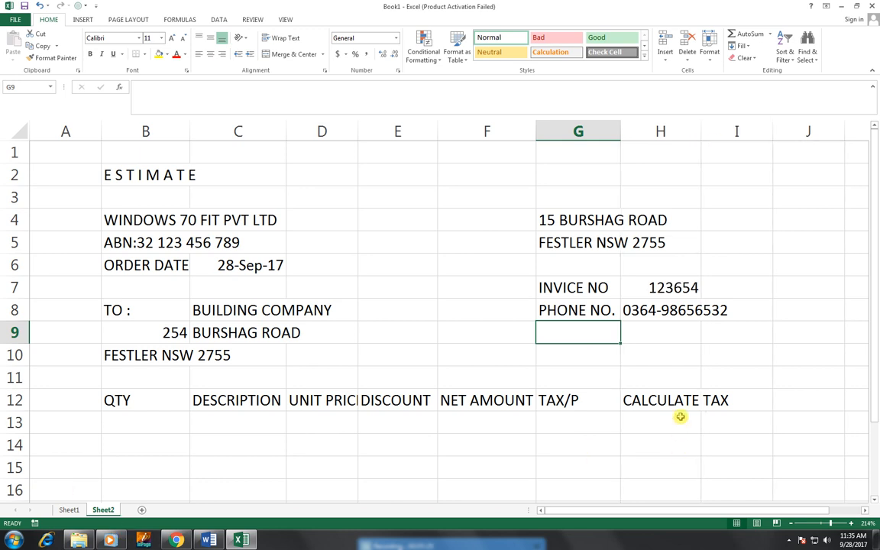
pyautogui.click(760, 396)
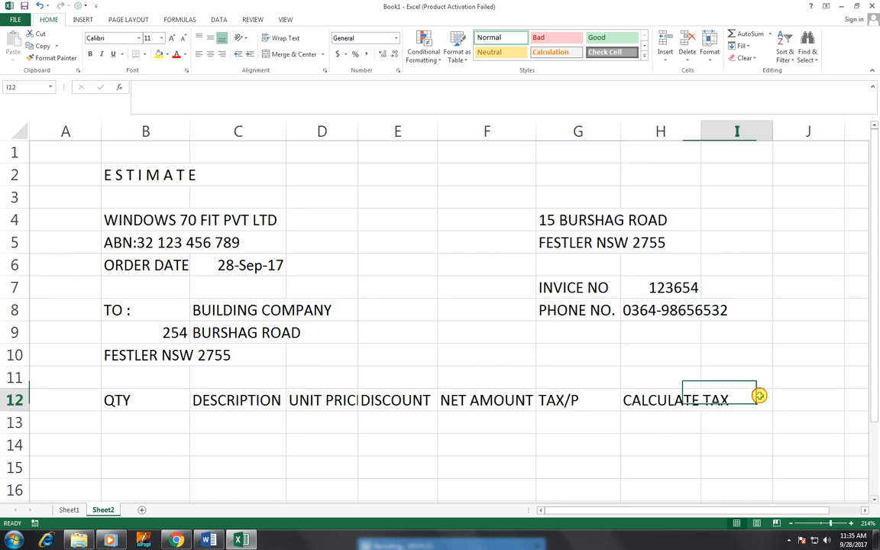
pyautogui.write('T')
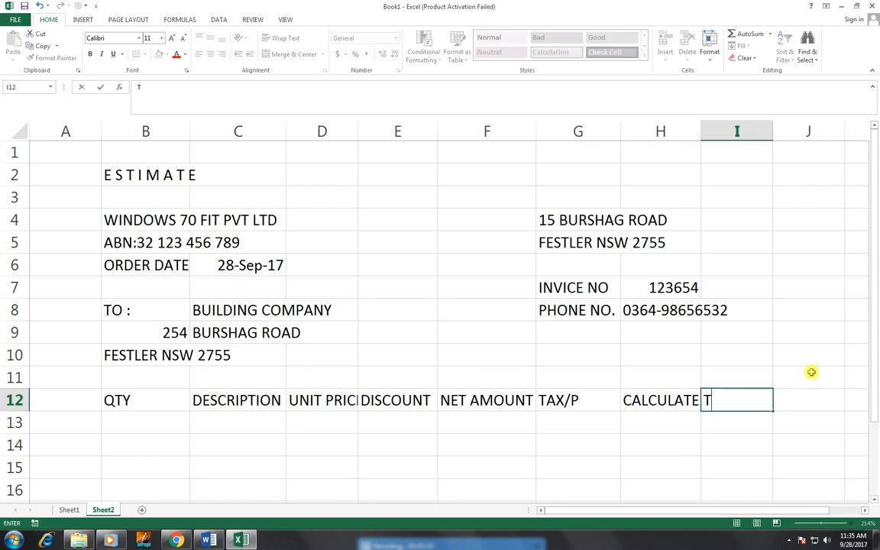
pyautogui.write(' AMT WIT')
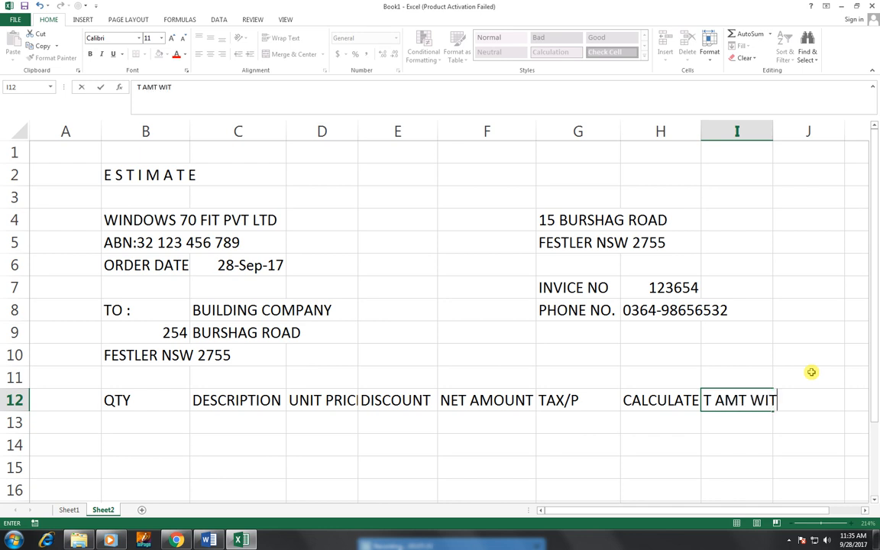
pyautogui.write('H TAX')
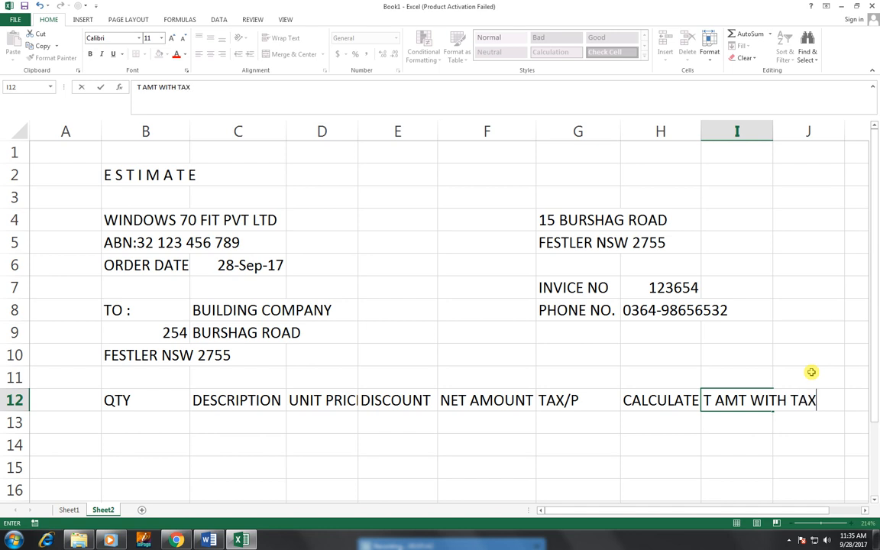
pyautogui.press('Return')
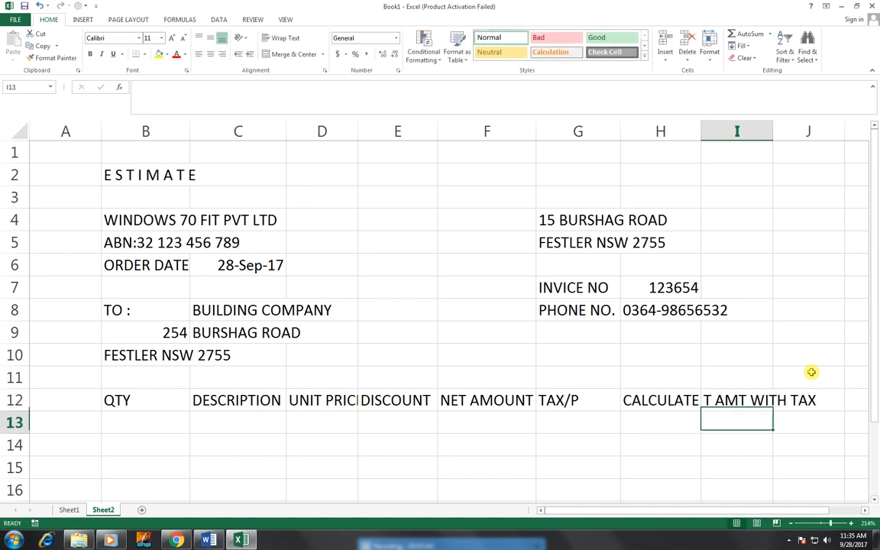
# Step: Autofit column I and move the address-and-invoice block from G4:H8 to H4:I8
pyautogui.doubleClick(771, 131)
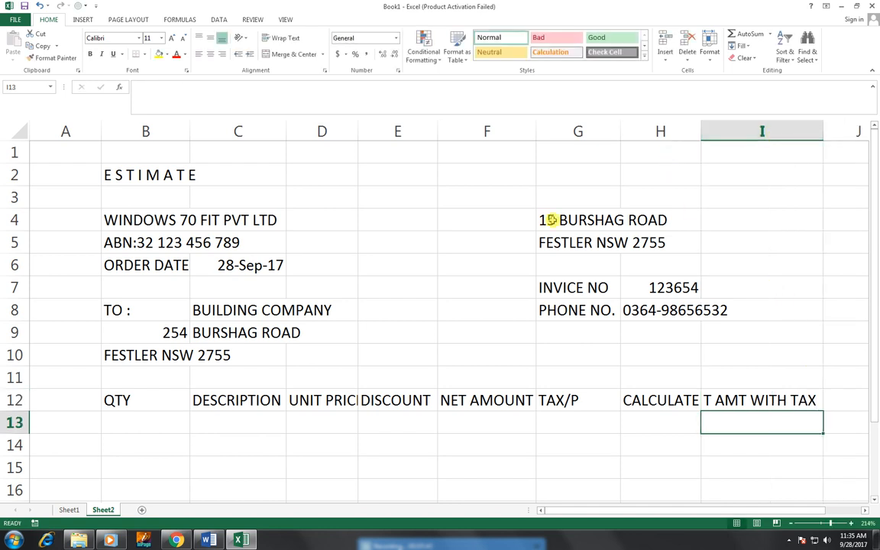
pyautogui.moveTo(569, 222); pyautogui.dragTo(641, 309)
pyautogui.moveTo(577, 322); pyautogui.dragTo(634, 309)
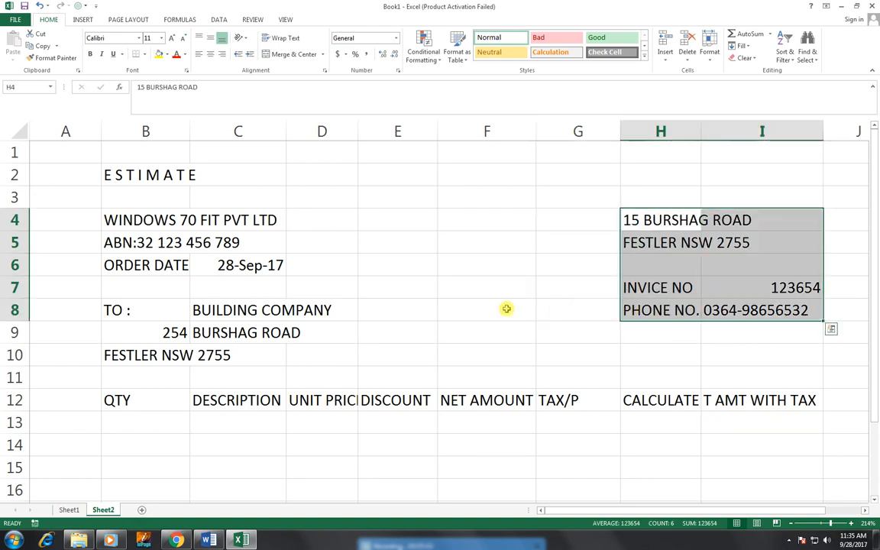
# Step: Centre the row 12 column headings, QTY through T AMT WITH TAX
pyautogui.click(506, 309)
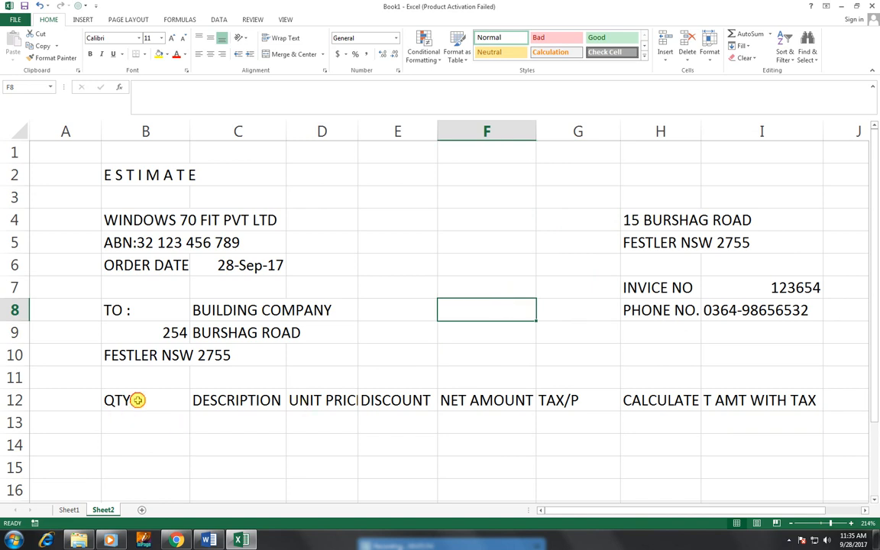
pyautogui.moveTo(126, 400); pyautogui.dragTo(776, 397)
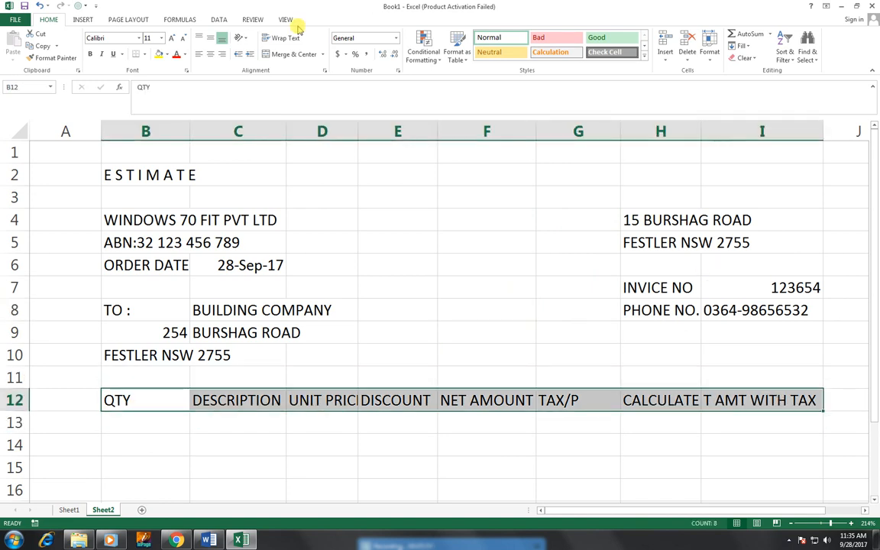
pyautogui.click(210, 54)
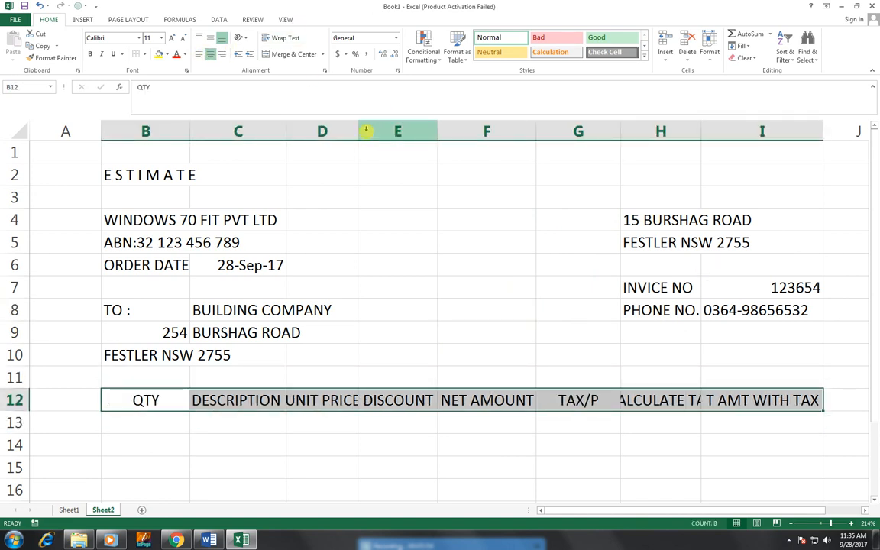
# Step: Widen columns C, D and F so UNIT PRICE fits, and narrow column A
pyautogui.moveTo(359, 130); pyautogui.dragTo(361, 129)
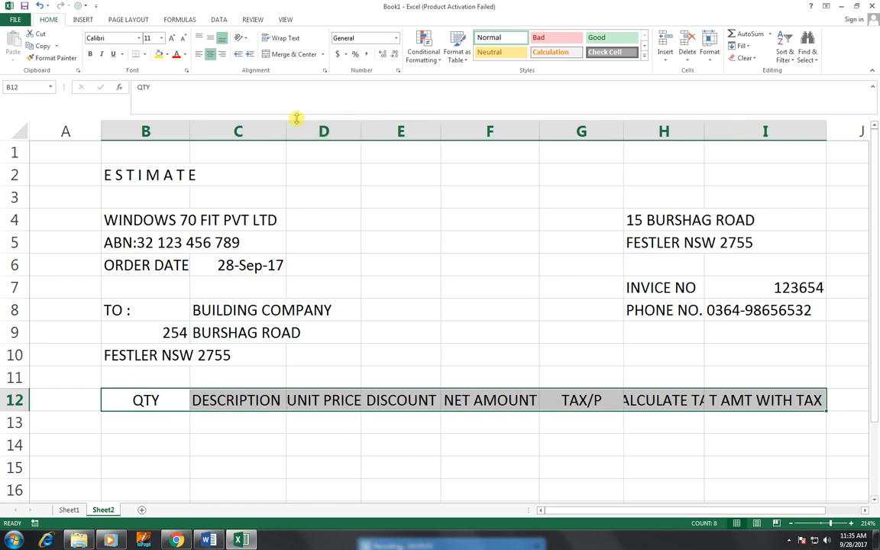
pyautogui.moveTo(287, 128); pyautogui.dragTo(290, 128)
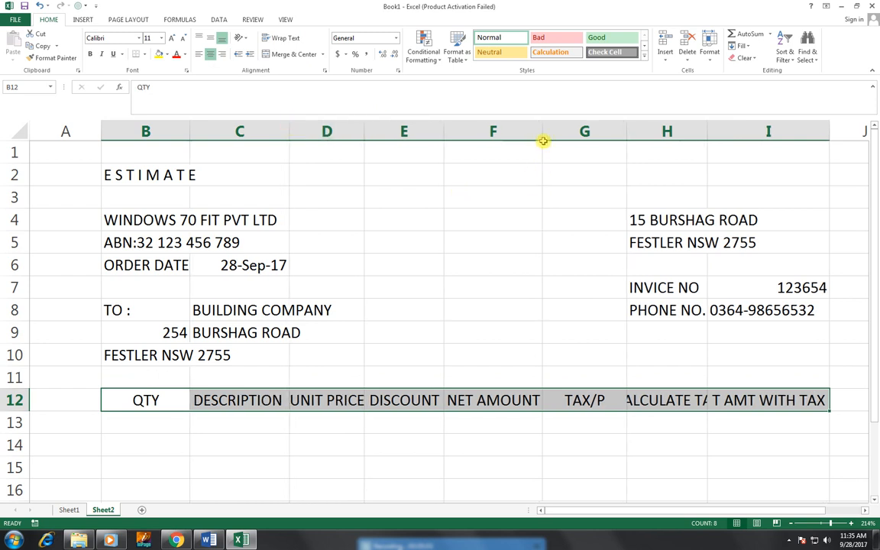
pyautogui.moveTo(543, 130); pyautogui.dragTo(546, 130)
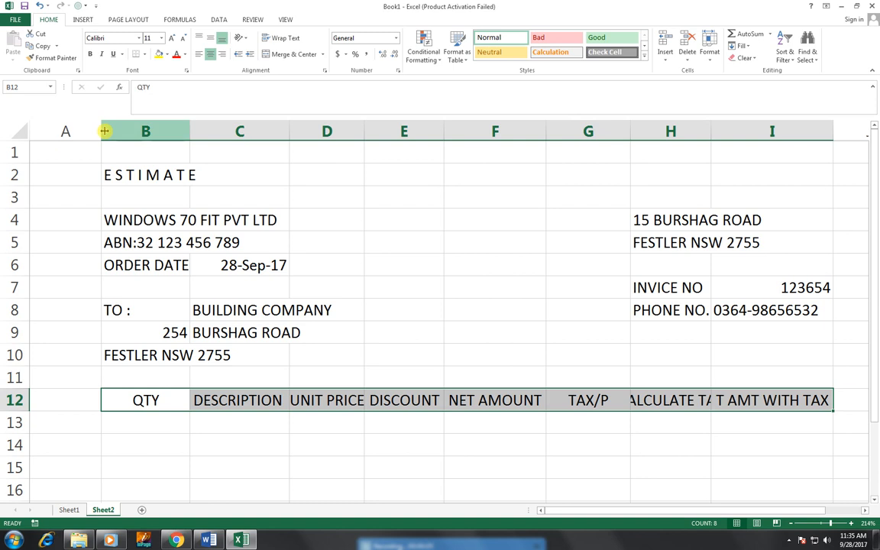
pyautogui.moveTo(101, 130); pyautogui.dragTo(71, 139)
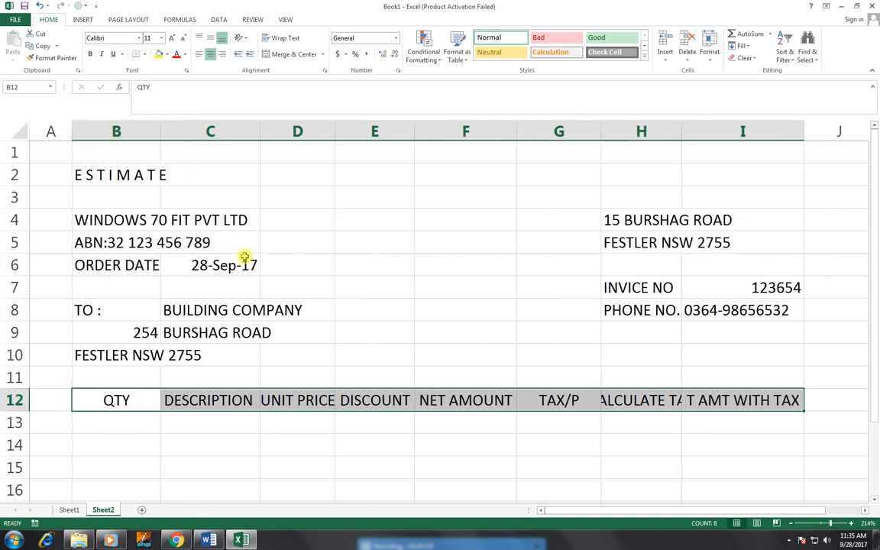
# Step: Enter quantities 50, 40 and 20 under QTY in B13:B15
pyautogui.click(142, 429)
pyautogui.write('50')
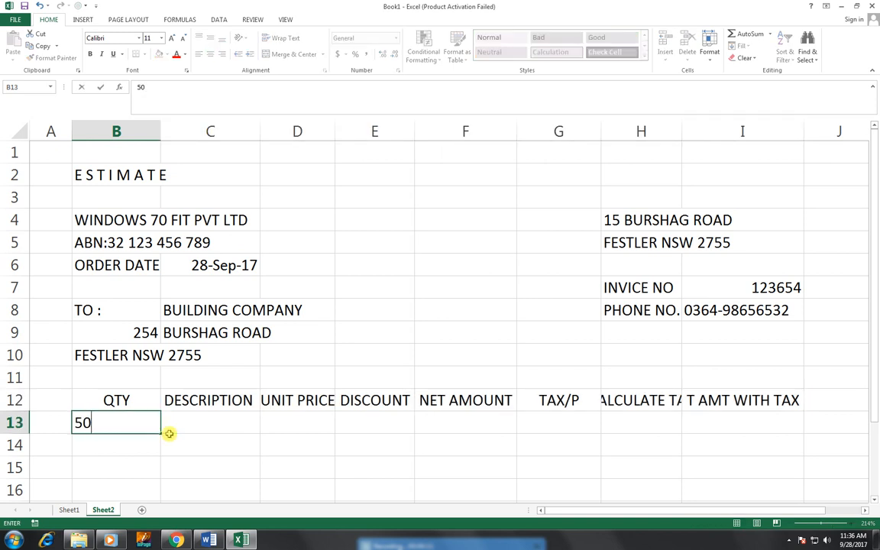
pyautogui.press('Return')
pyautogui.write('.402')
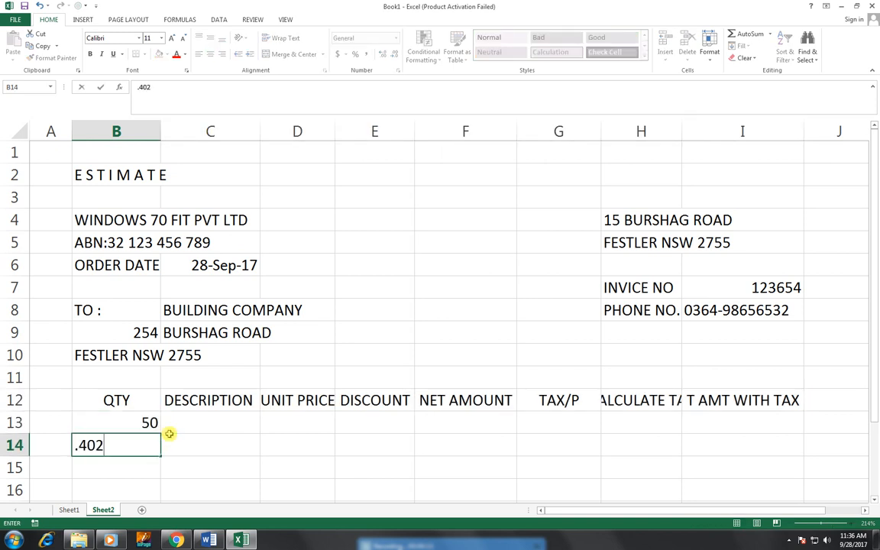
pyautogui.press('BackSpace')
pyautogui.press('BackSpace')
pyautogui.press('BackSpace')
pyautogui.press('BackSpace')
pyautogui.write('40')
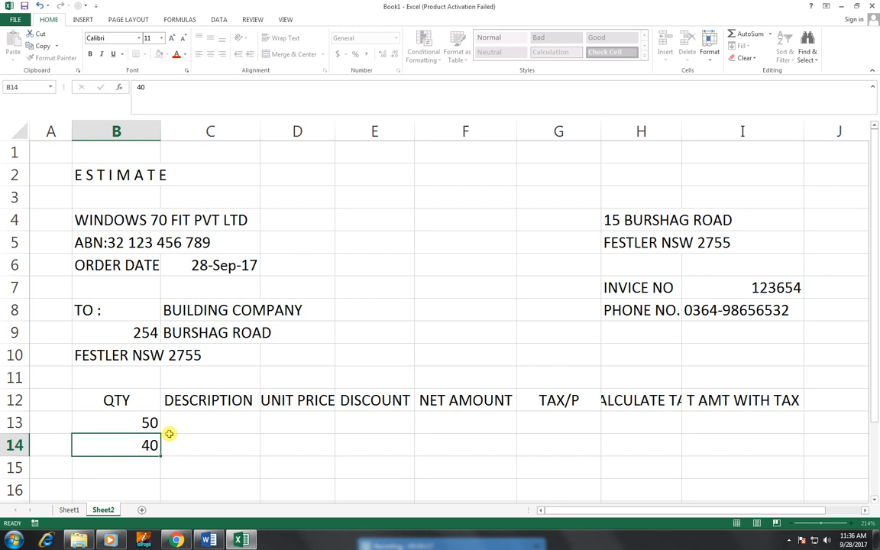
pyautogui.press('Return')
pyautogui.write('20')
pyautogui.press('Tab')
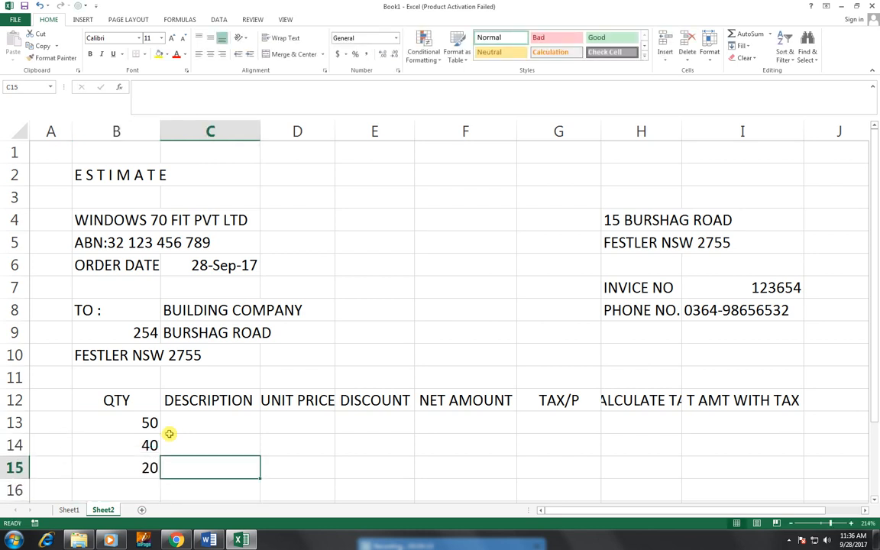
# Step: Enter the descriptions WINDOWS FRAME, DEADLOCKS and SAMP beside the quantities
pyautogui.press('Up')
pyautogui.press('Up')
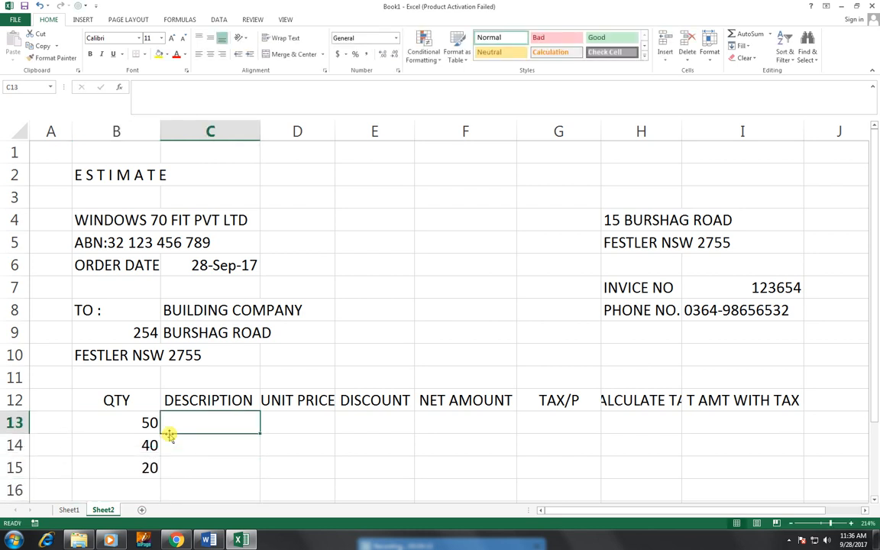
pyautogui.write('WIND')
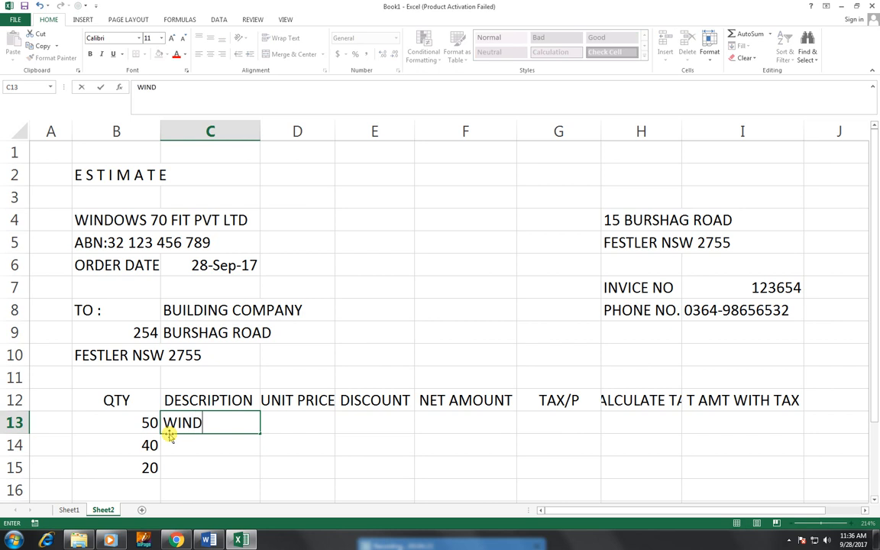
pyautogui.write('OWS FRA')
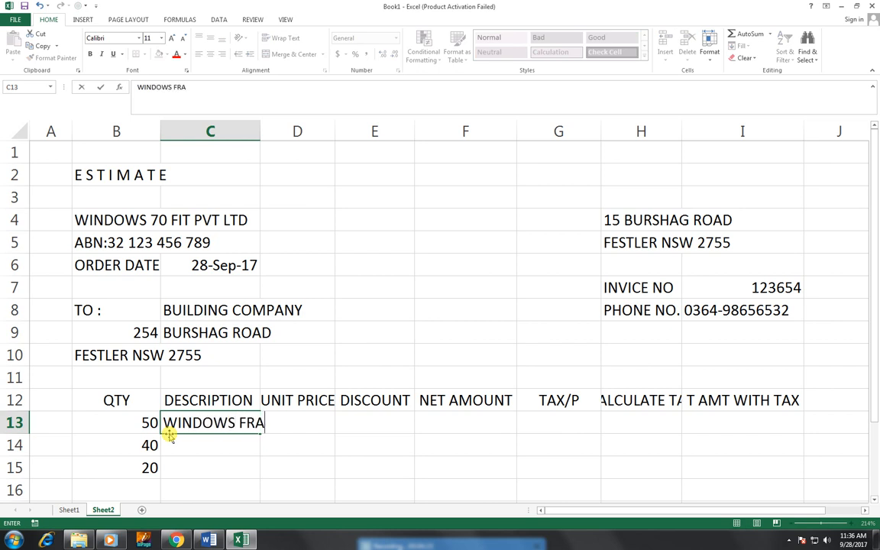
pyautogui.write('ME')
pyautogui.press('Return')
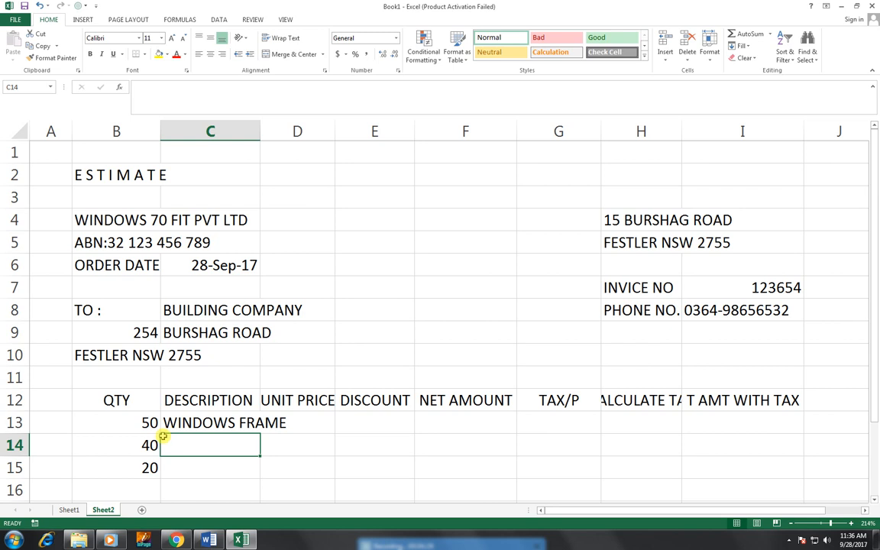
pyautogui.write('DEAD')
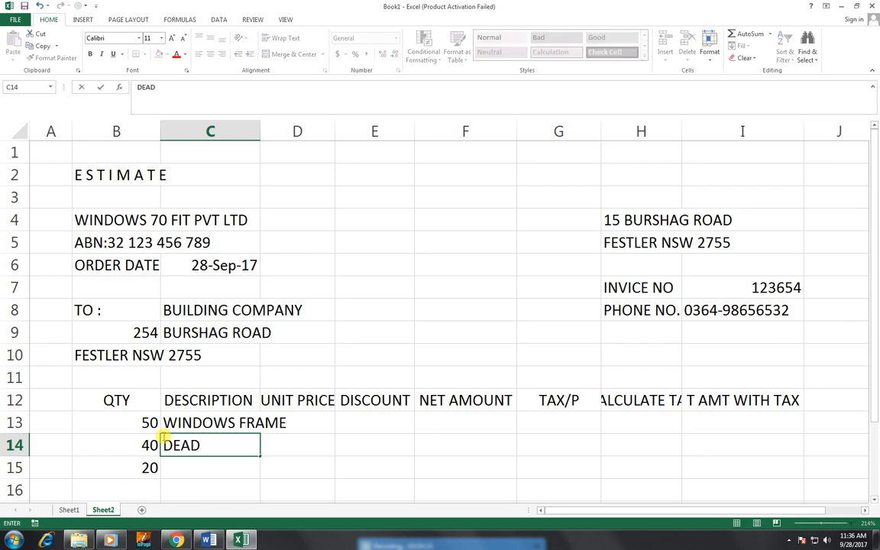
pyautogui.write('LOCKS')
pyautogui.press('Return')
pyautogui.write('SAMOP')
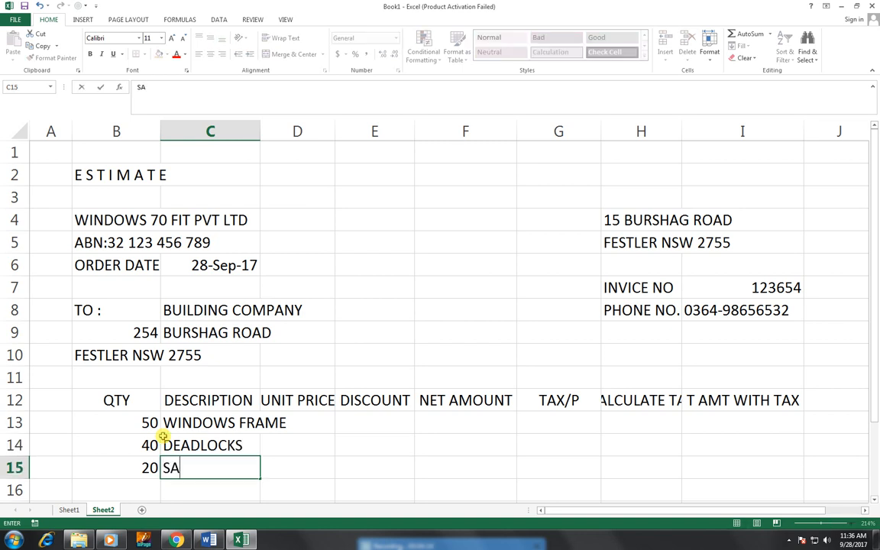
pyautogui.press('BackSpace')
pyautogui.write('P')
pyautogui.press('Tab')
pyautogui.press('Up')
pyautogui.press('Up')
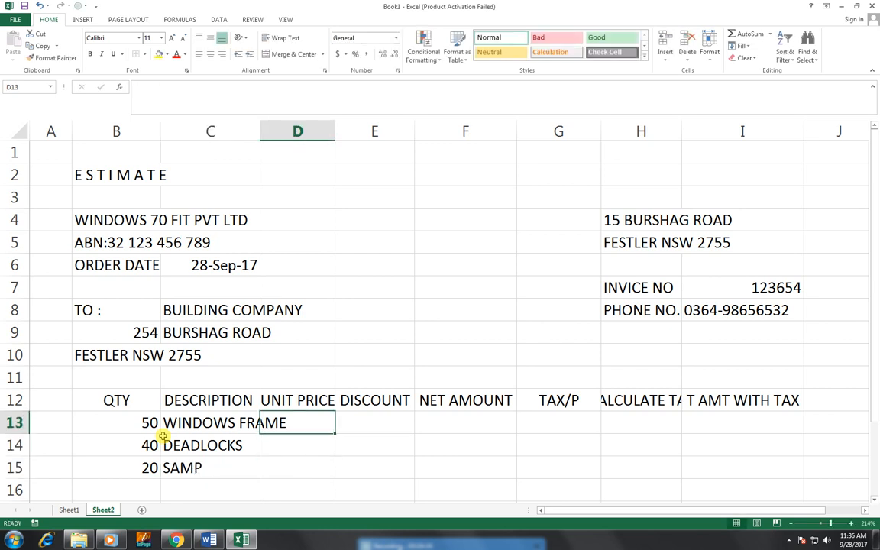
# Step: Enter unit prices 150, 200 and 250 in D13:D15
pyautogui.write('150')
pyautogui.press('Return')
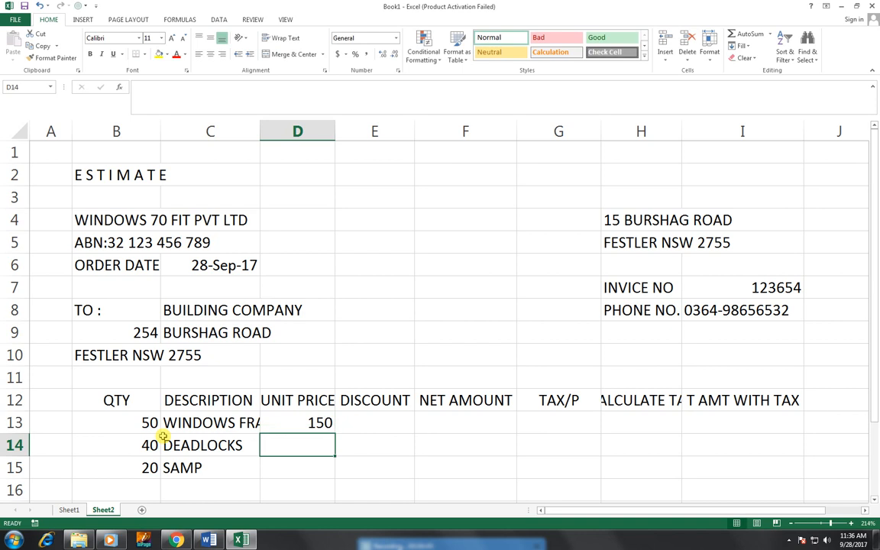
pyautogui.write('200')
pyautogui.press('Return')
pyautogui.write('250')
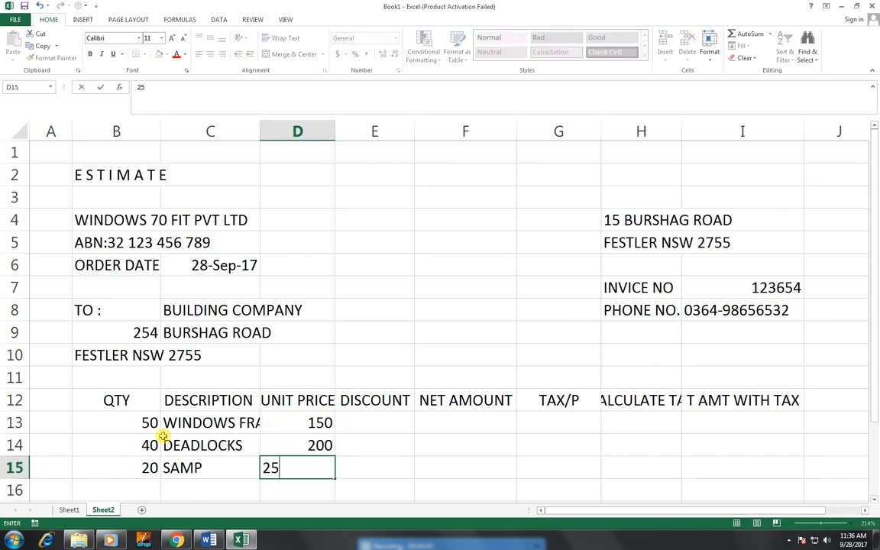
pyautogui.press('Return')
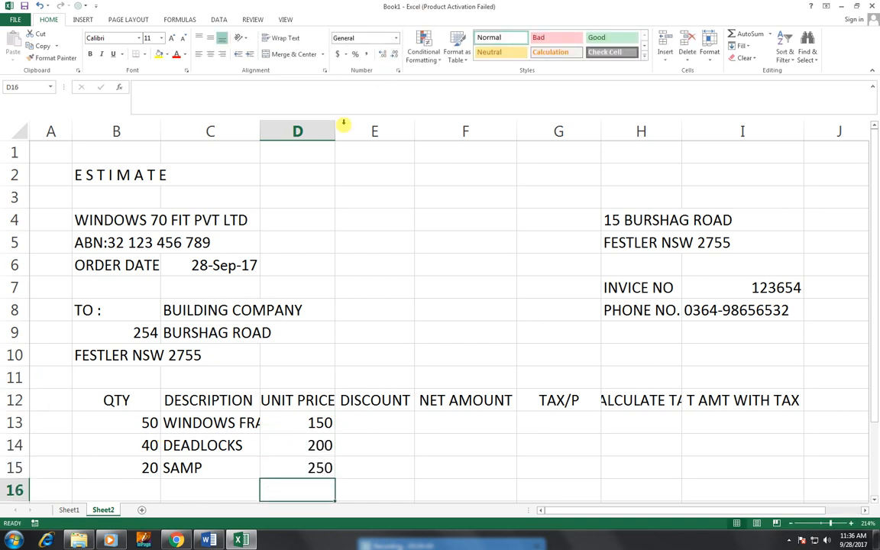
# Step: Widen the UNIT PRICE and DISCOUNT columns slightly
pyautogui.moveTo(334, 130); pyautogui.dragTo(345, 126)
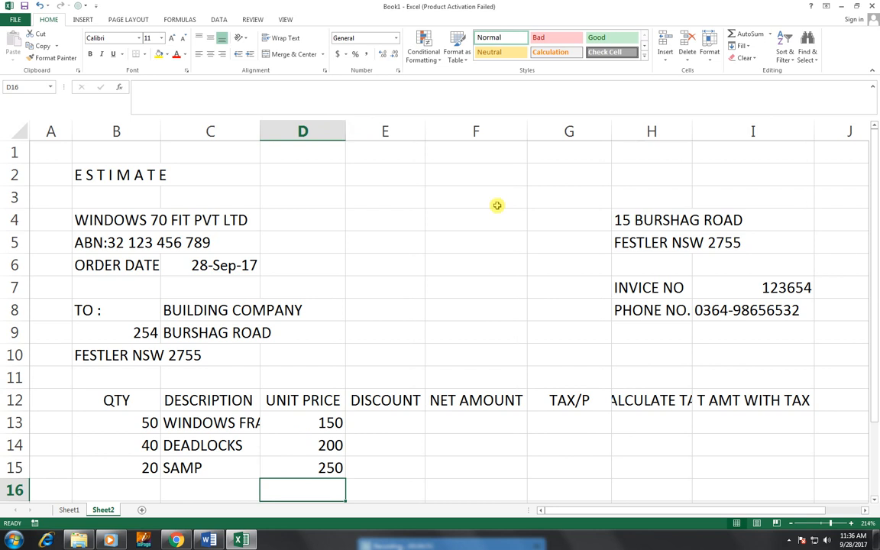
pyautogui.moveTo(425, 130); pyautogui.dragTo(431, 128)
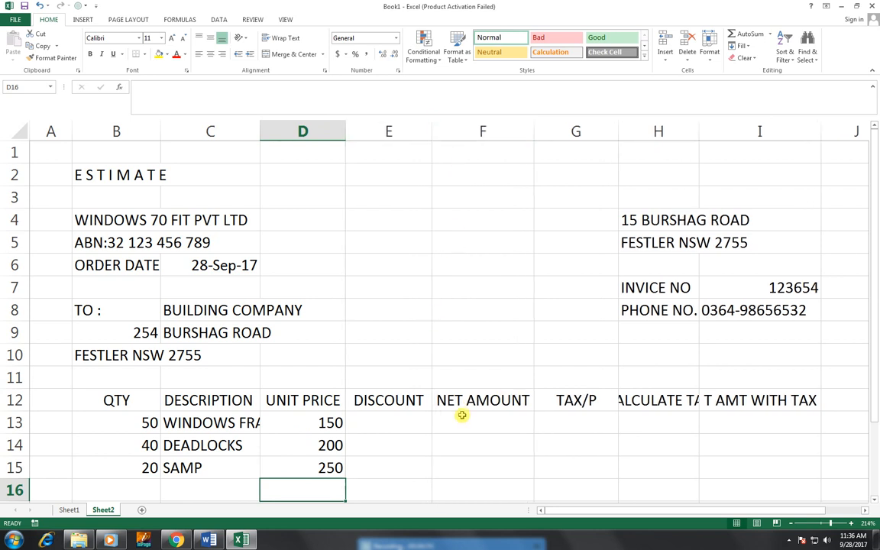
pyautogui.click(423, 419)
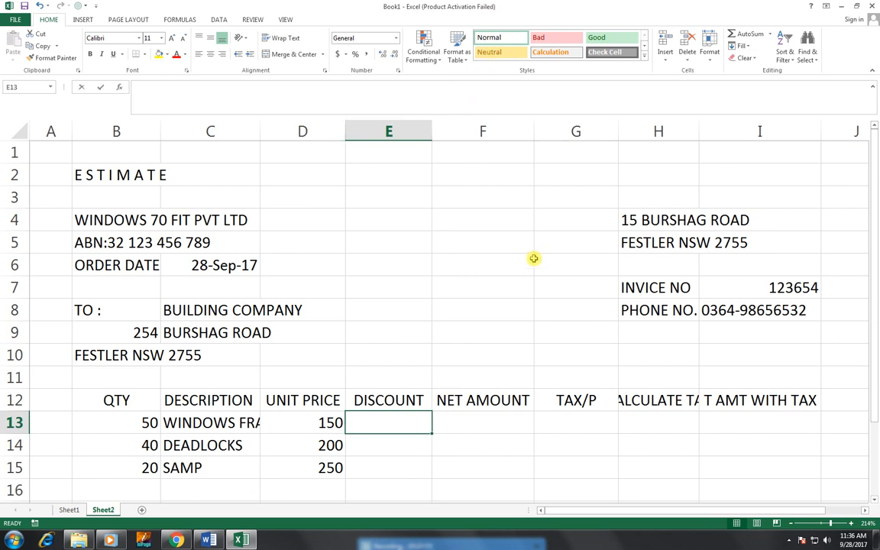
# Step: Enter =D13*5% in E13 and fill it down to E15, giving 7.5, 10 and 12.5
pyautogui.write('=')
pyautogui.press('Left')
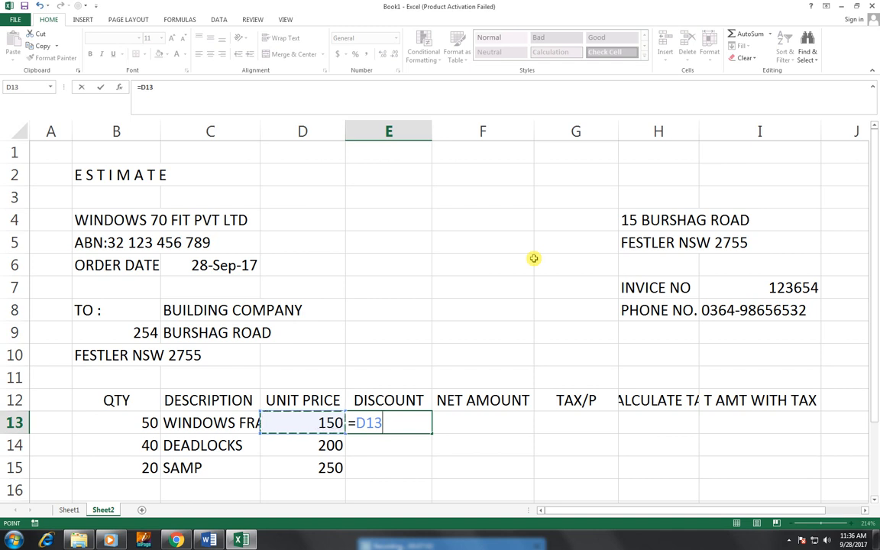
pyautogui.write('*5%')
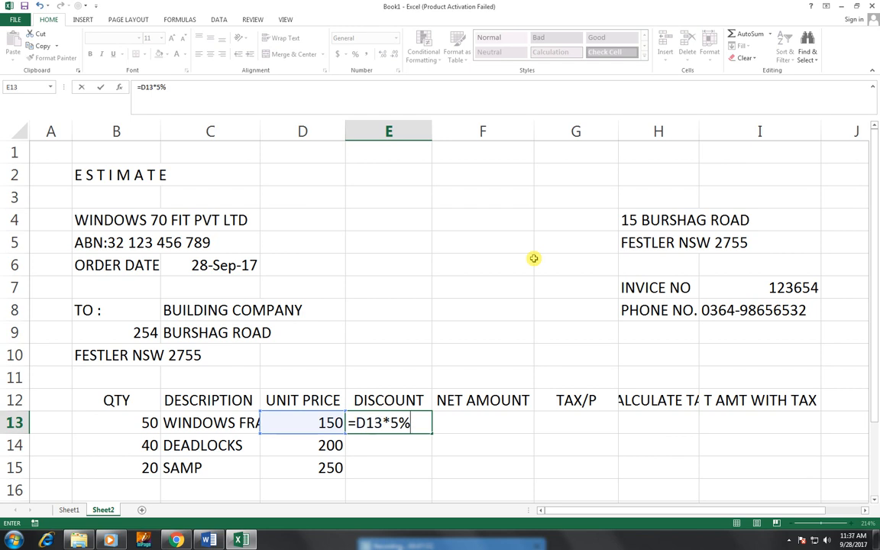
pyautogui.press('Return')
pyautogui.press('Up')
pyautogui.hotkey('shift', 'Down')
pyautogui.hotkey('shift', 'Down')
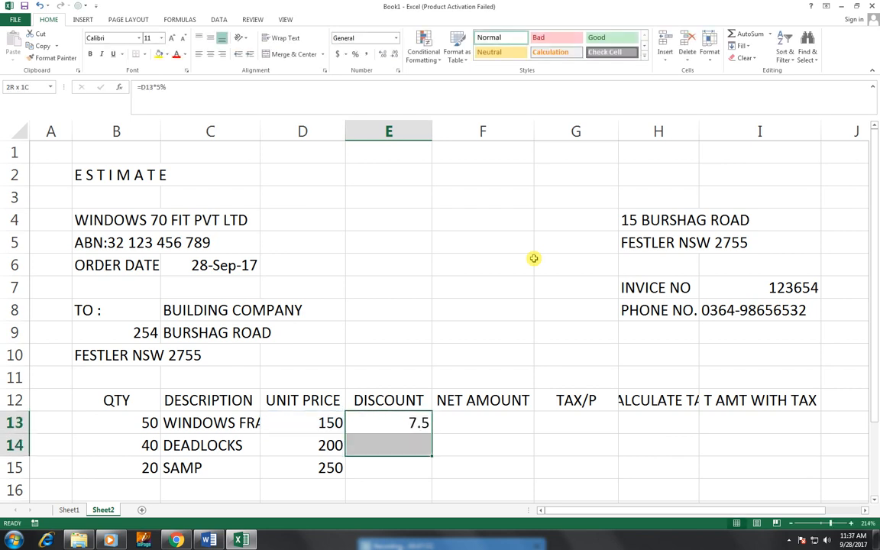
pyautogui.hotkey('ctrl', 'd')
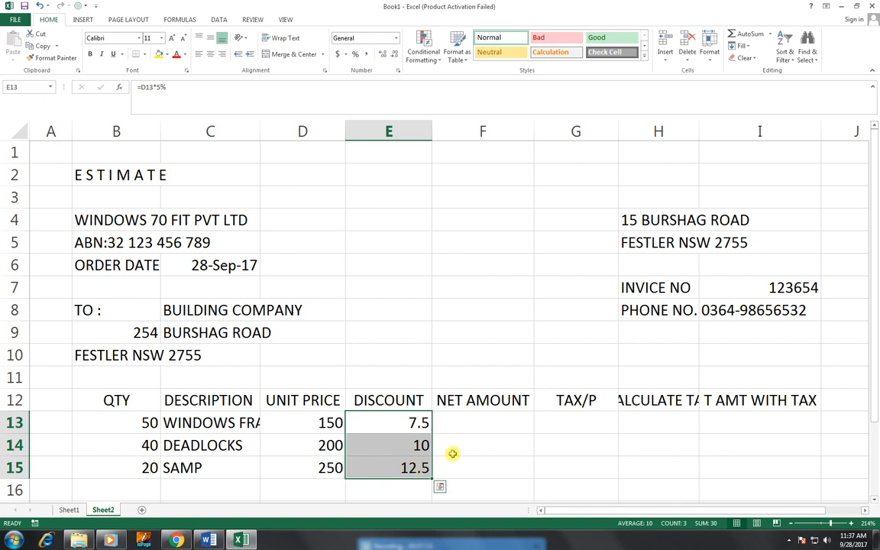
# Step: Enter =(D13*B13)-E13 in F13 and fill it down to F15 for 7492.5, 7990, 4987.5
pyautogui.click(483, 424)
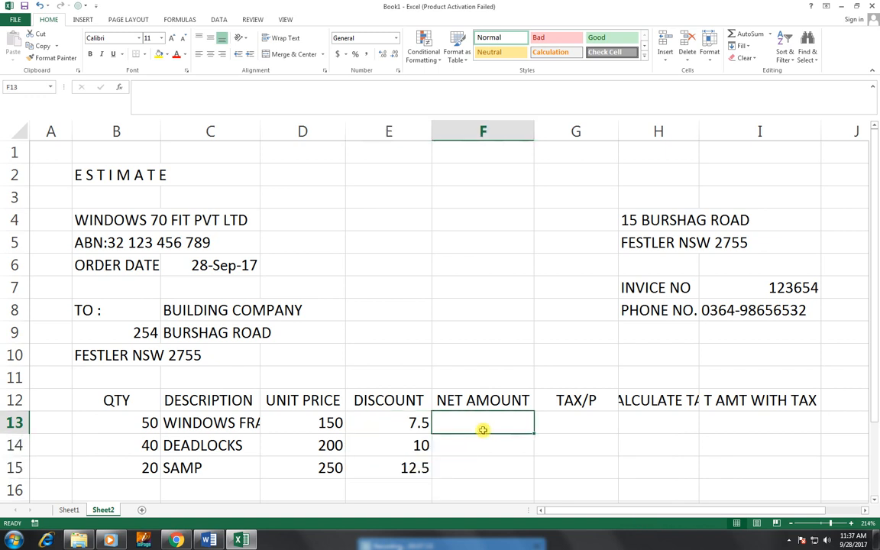
pyautogui.write('=')
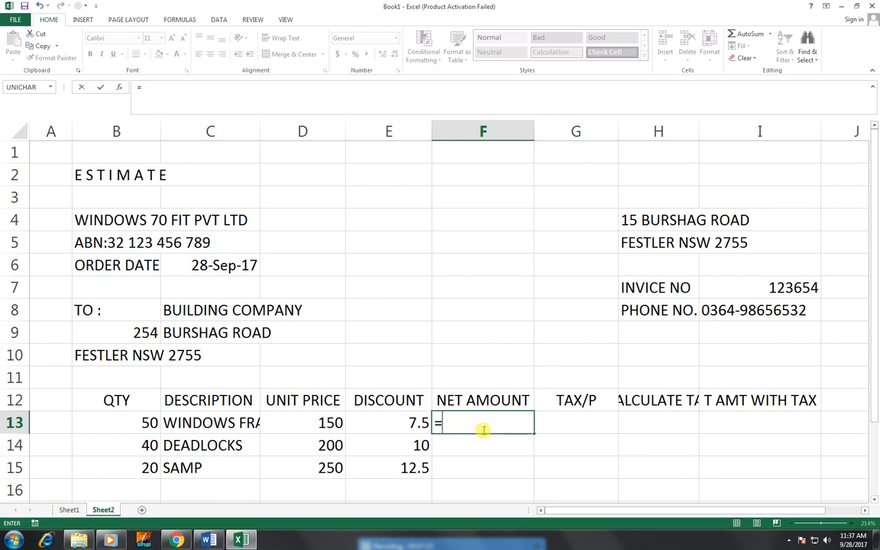
pyautogui.write('(')
pyautogui.press('Left')
pyautogui.press('Left')
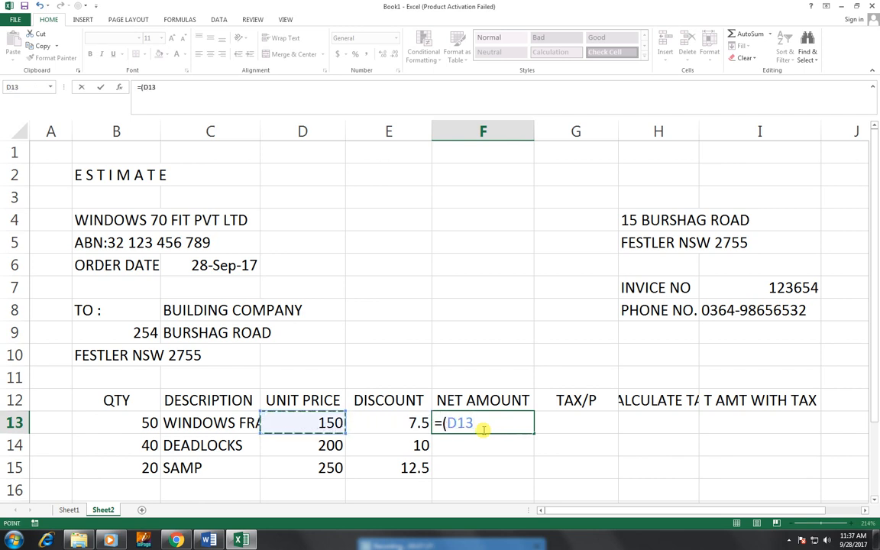
pyautogui.write('*')
pyautogui.press('Left')
pyautogui.press('Left')
pyautogui.press('Left')
pyautogui.press('Left')
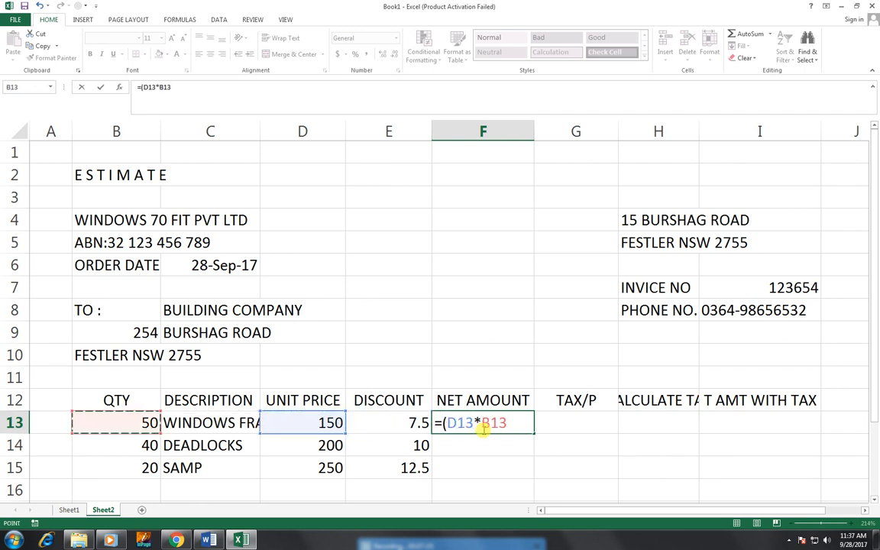
pyautogui.write(')-')
pyautogui.press('Left')
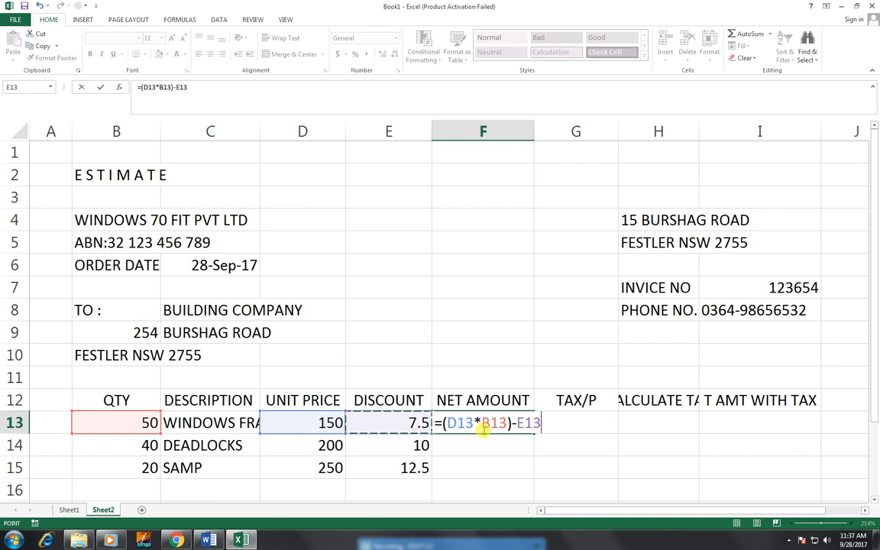
pyautogui.press('Return')
pyautogui.click(504, 421)
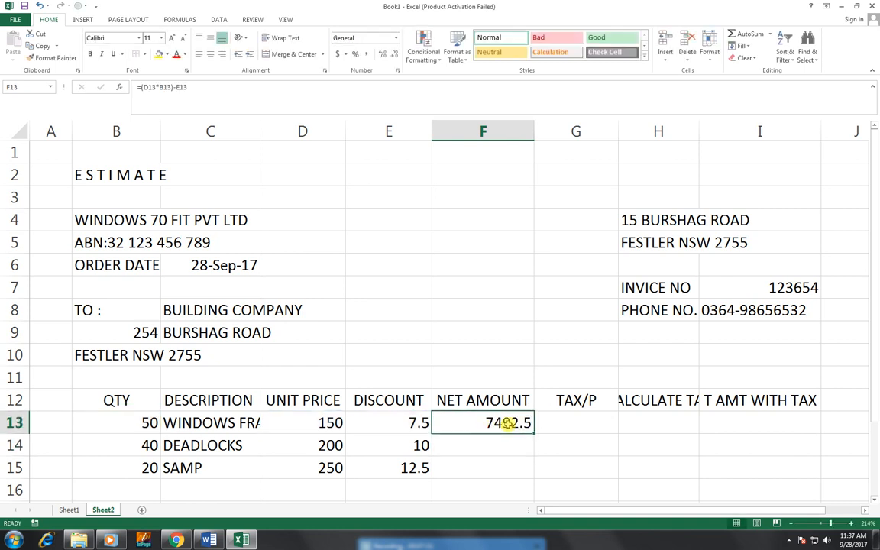
pyautogui.moveTo(531, 426); pyautogui.dragTo(539, 467)
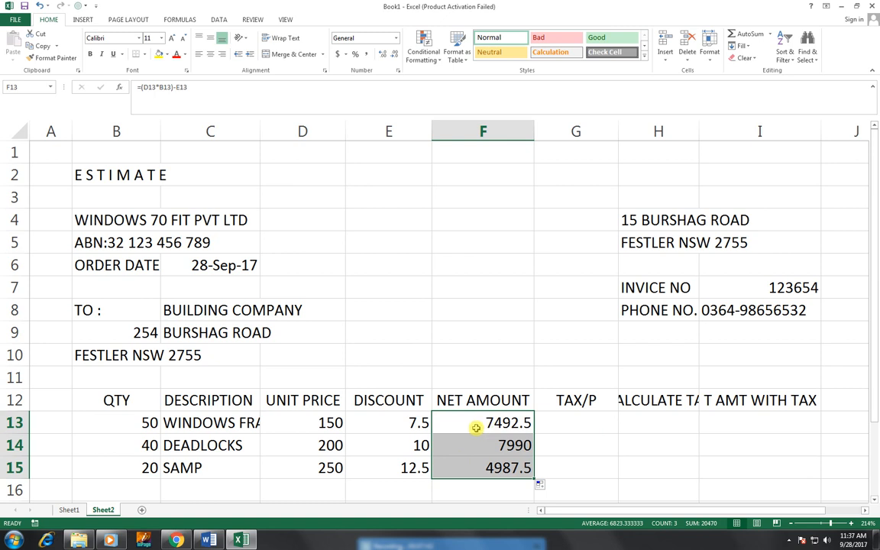
pyautogui.click(561, 420)
# Step: Put 12% into the TAX/P cell G13
pyautogui.write('=')
pyautogui.press('Left')
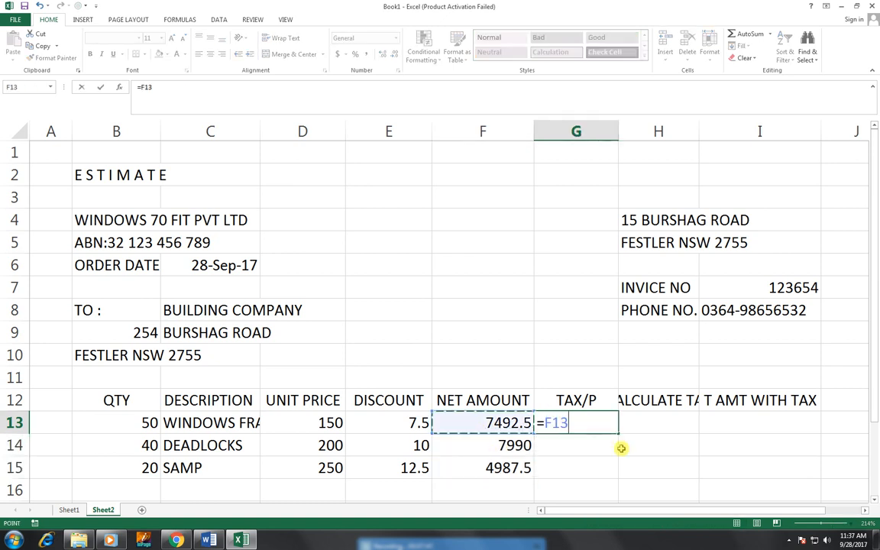
pyautogui.press('BackSpace')
pyautogui.press('BackSpace')
pyautogui.press('BackSpace')
pyautogui.press('BackSpace')
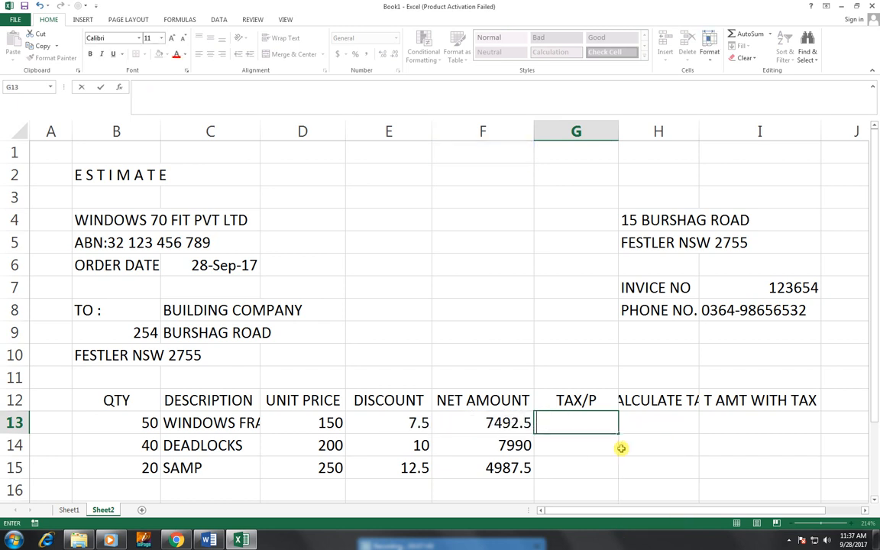
pyautogui.press('Tab')
pyautogui.write('15')
pyautogui.press('BackSpace')
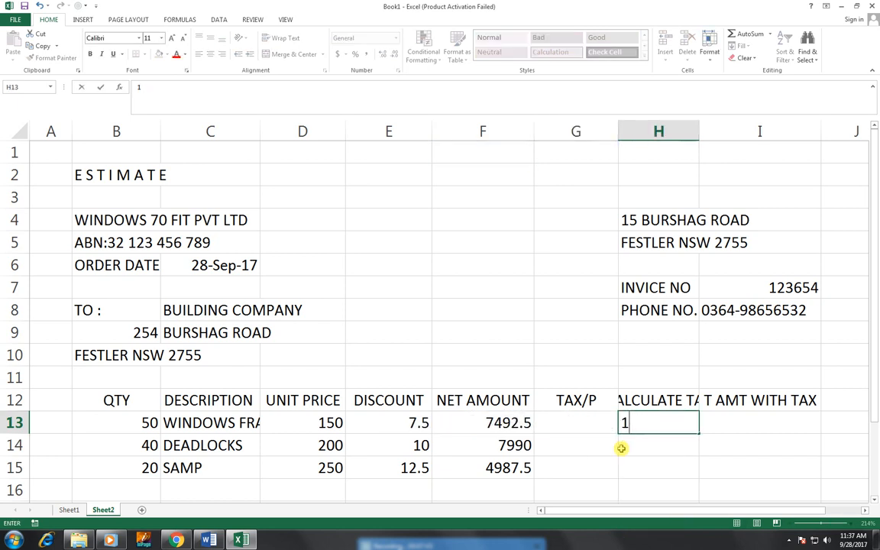
pyautogui.write('2%')
pyautogui.press('Return')
pyautogui.press('Up')
pyautogui.hotkey('ctrl', 'x')
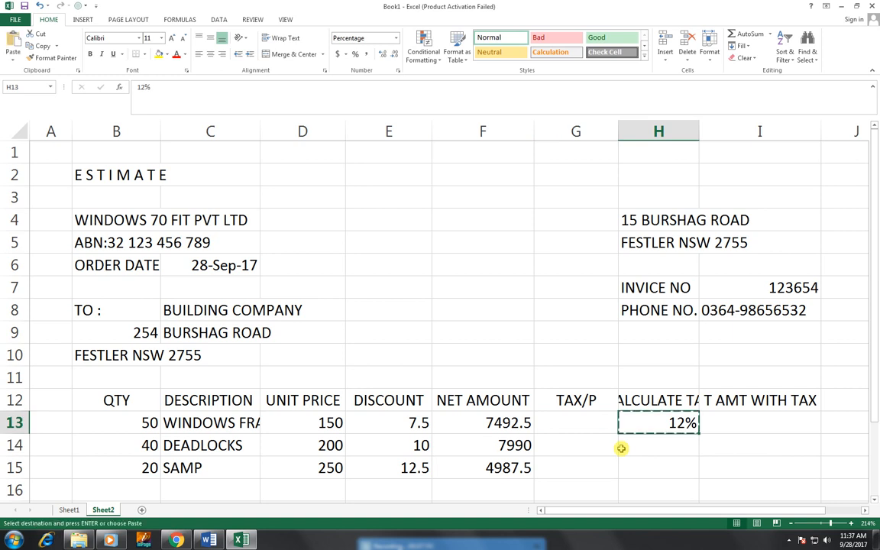
pyautogui.press('Left')
pyautogui.hotkey('ctrl', 'v')
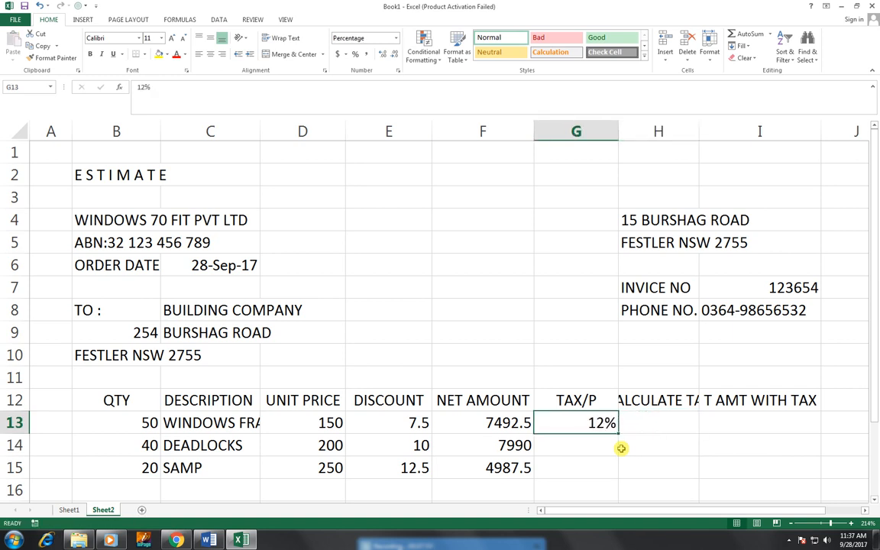
# Step: Resize column H so the CALCULATE TAX heading fits
pyautogui.press('Right')
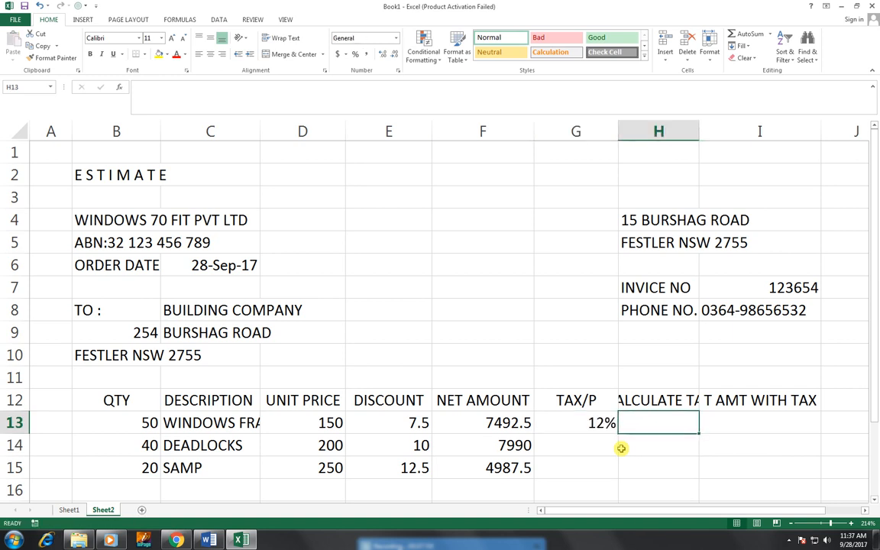
pyautogui.doubleClick(696, 133)
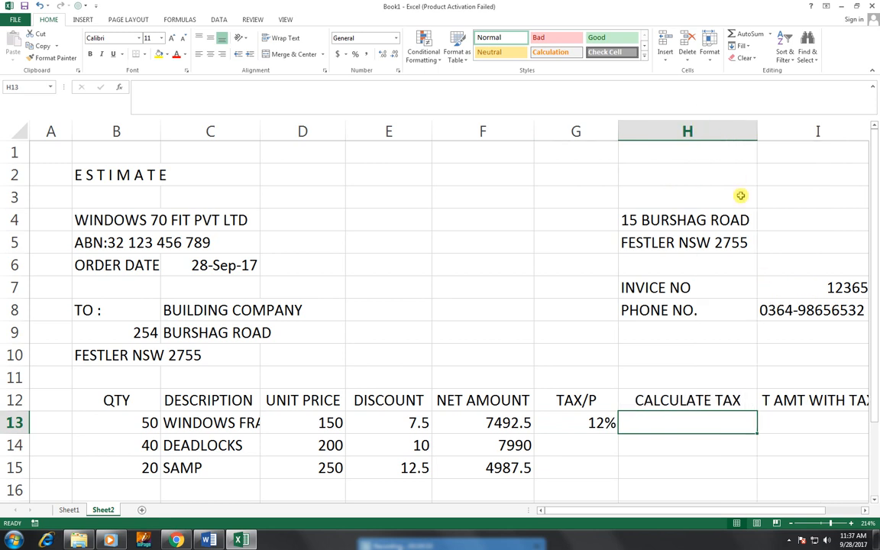
pyautogui.moveTo(755, 131); pyautogui.dragTo(726, 135)
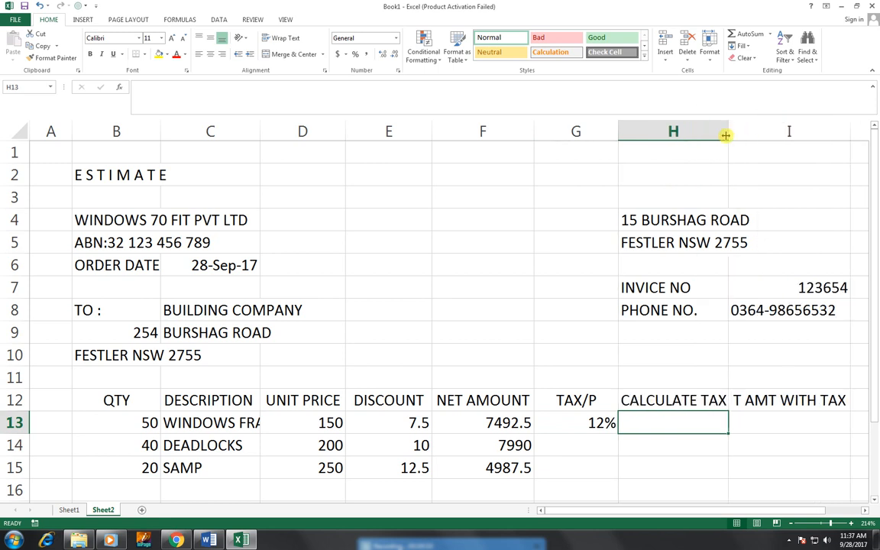
# Step: Fill 12% down the TAX/P cells G13:G15
pyautogui.moveTo(603, 422); pyautogui.dragTo(606, 458)
pyautogui.hotkey('ctrl', 'd')
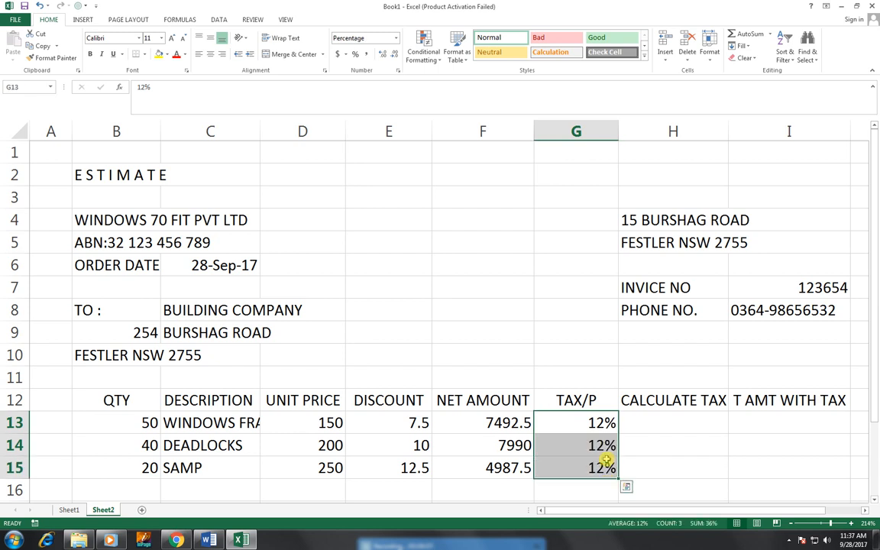
pyautogui.press('Right')
pyautogui.write('=')
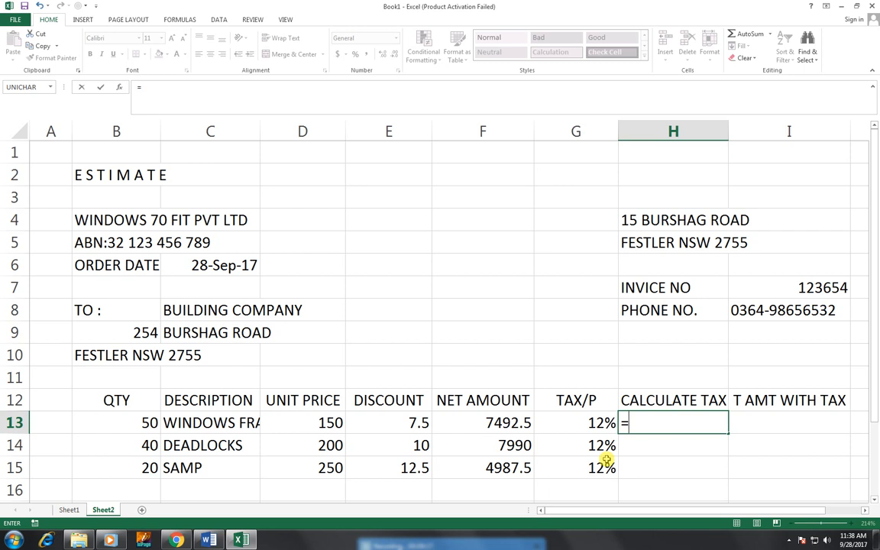
# Step: Build the tax formula multiplying net amount F13 by TAX/P G13 in H13, giving 899.1
pyautogui.press('Left')
pyautogui.press('Left')
pyautogui.press('Left')
pyautogui.press('Right')
pyautogui.write('*')
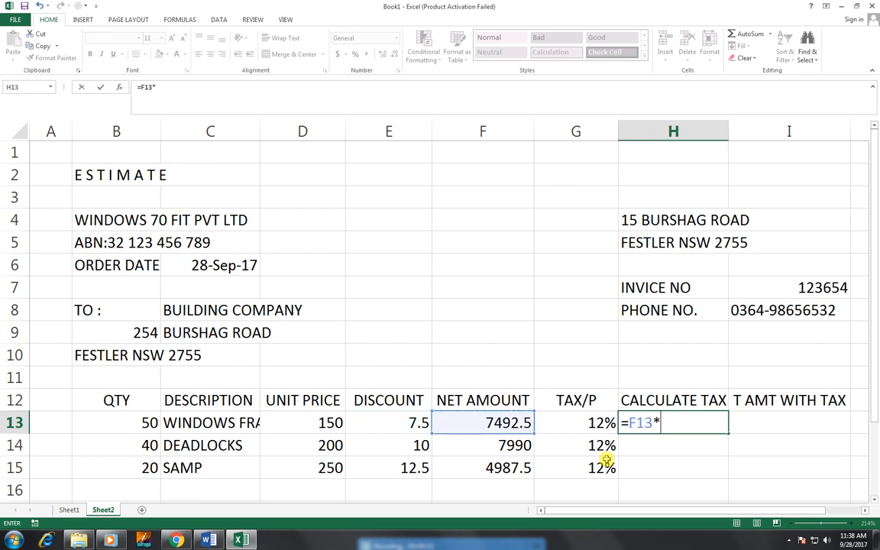
pyautogui.press('Left')
pyautogui.press('Down')
pyautogui.press('Up')
pyautogui.press('Return')
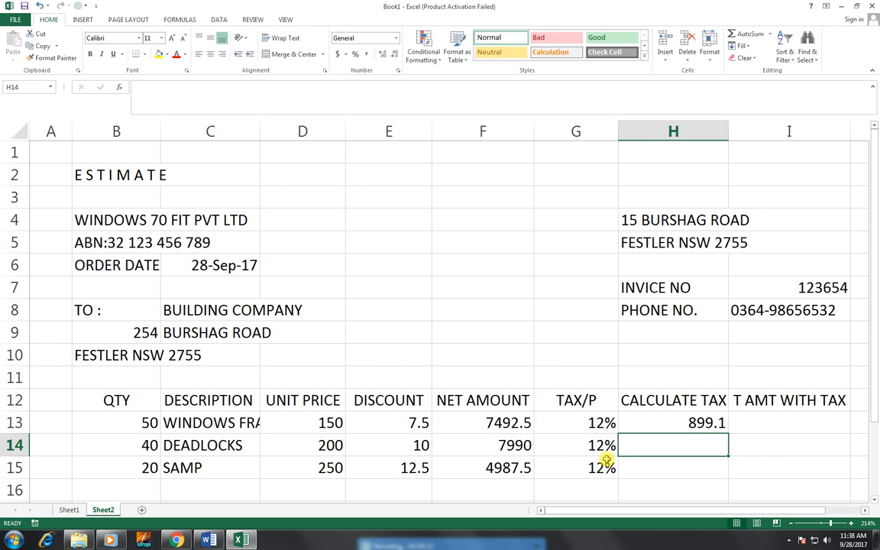
# Step: Fill the tax formula down to H15, giving 958.8 and 598.5
pyautogui.press('Up')
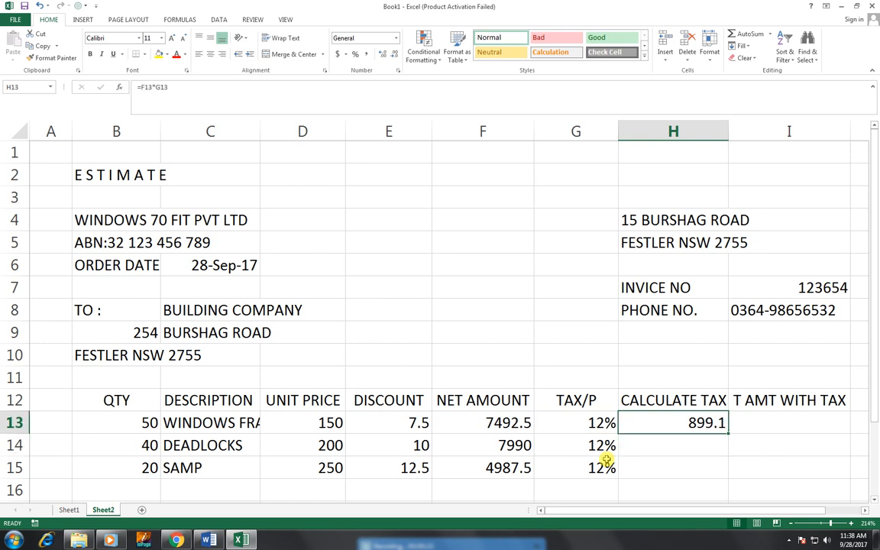
pyautogui.hotkey('shift', 'Down')
pyautogui.hotkey('shift', 'Down')
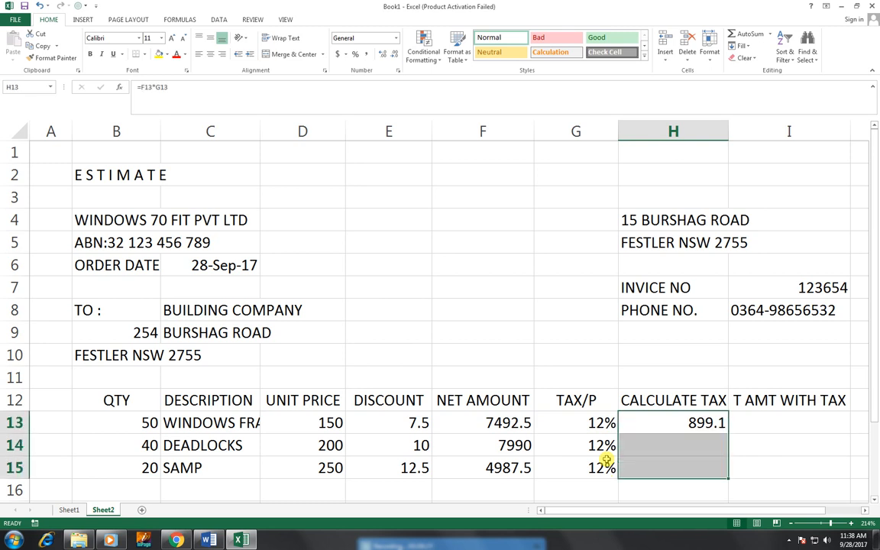
pyautogui.hotkey('ctrl', 'd')
pyautogui.press('Right')
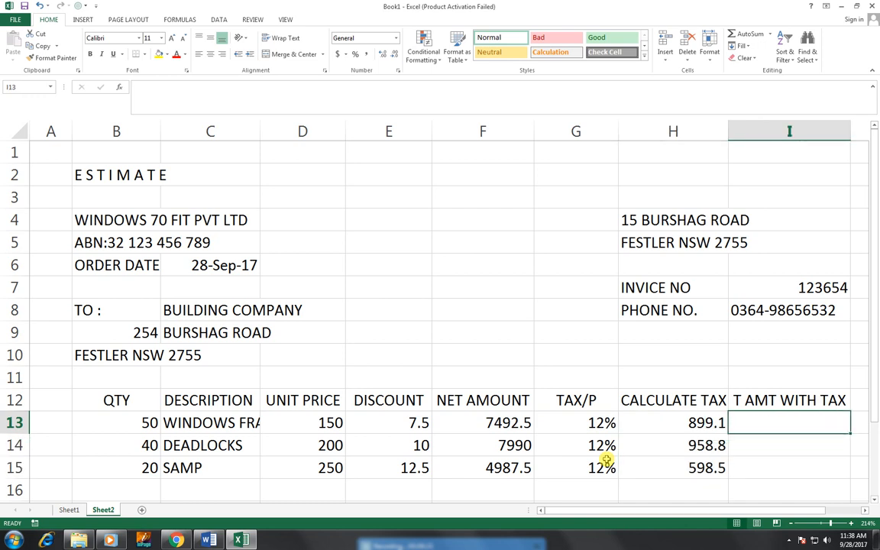
# Step: Enter =F13+H13 in I13 and copy it down to I15 (8391.6, 8948.8, 5586)
pyautogui.write('=')
pyautogui.press('Left')
pyautogui.press('Left')
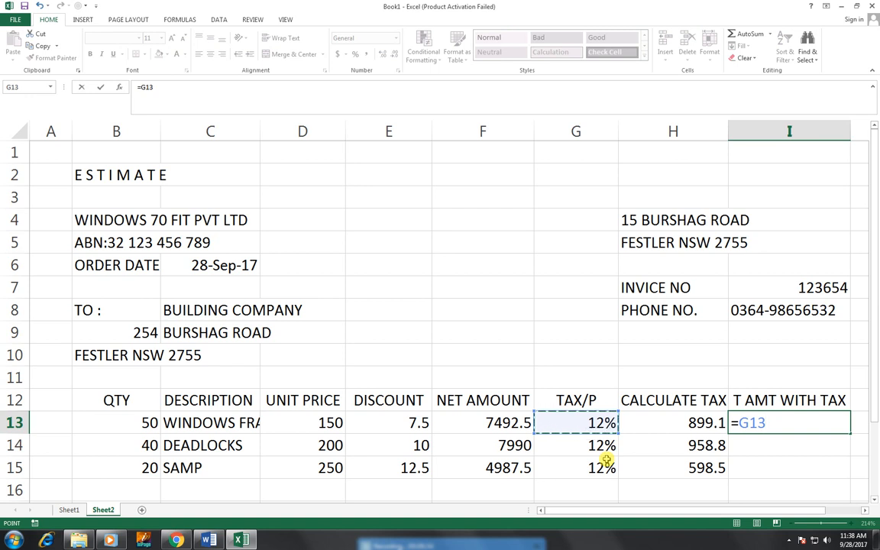
pyautogui.press('Left')
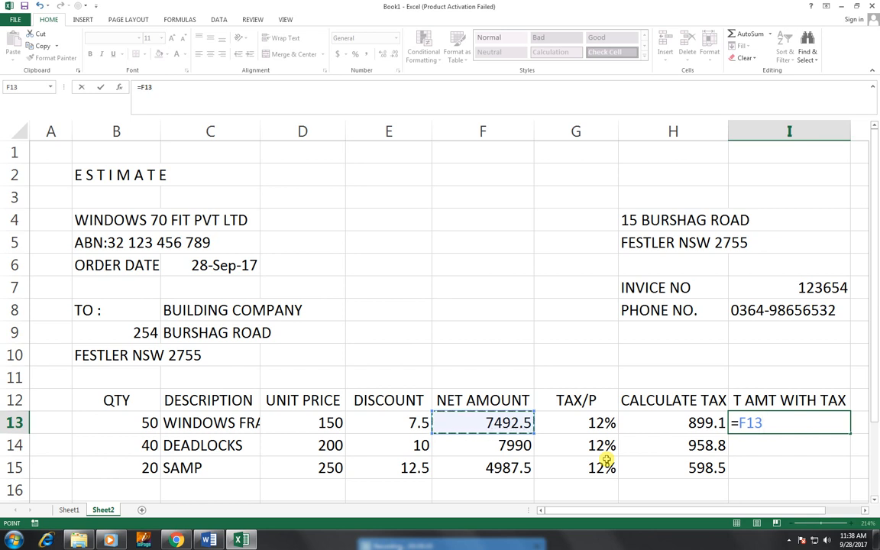
pyautogui.write('+')
pyautogui.press('Left')
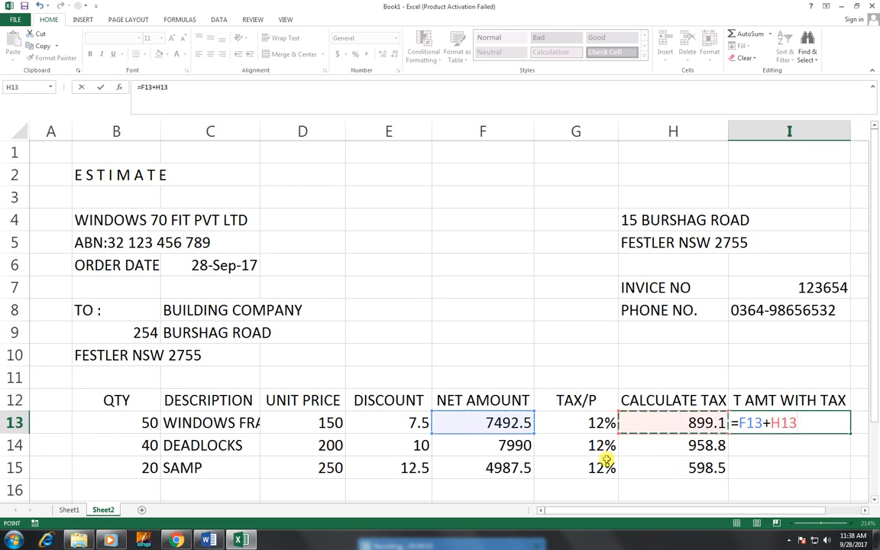
pyautogui.press('Return')
pyautogui.click(831, 422)
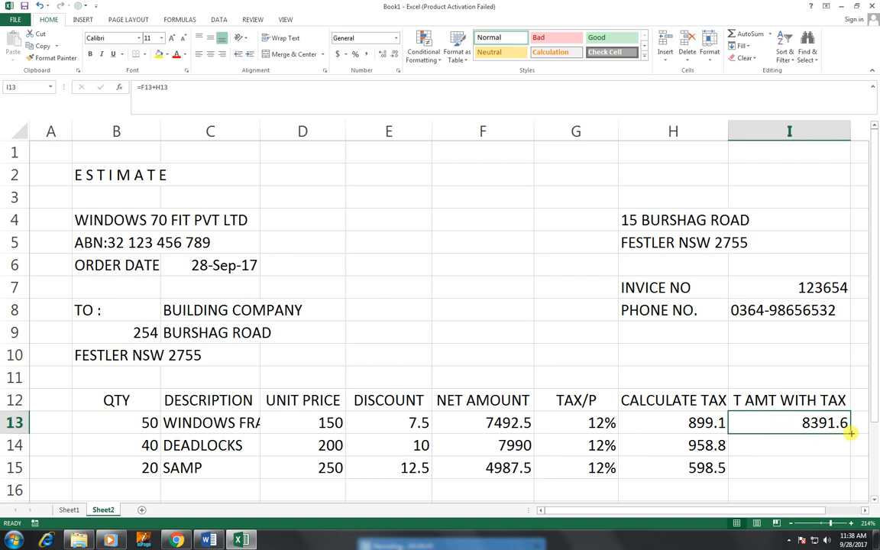
pyautogui.moveTo(850, 433); pyautogui.dragTo(616, 440)
pyautogui.press('Up')
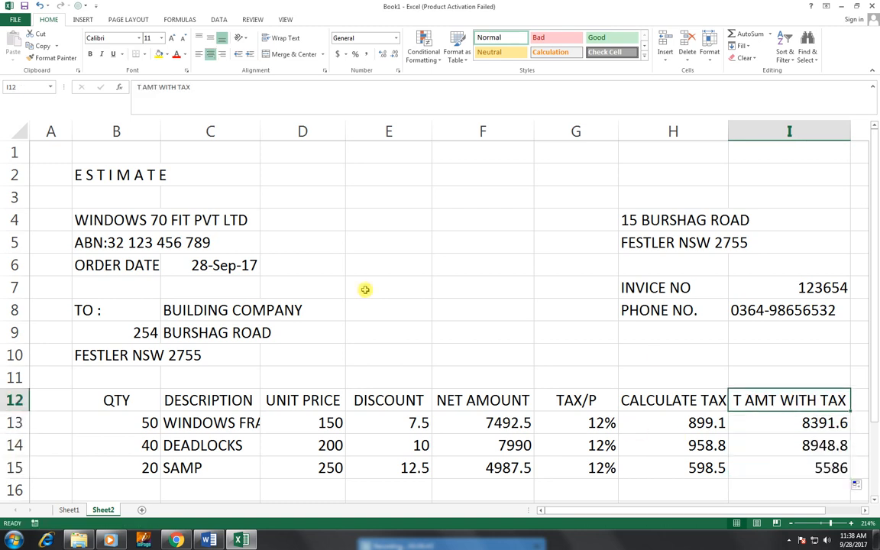
pyautogui.click(318, 274)
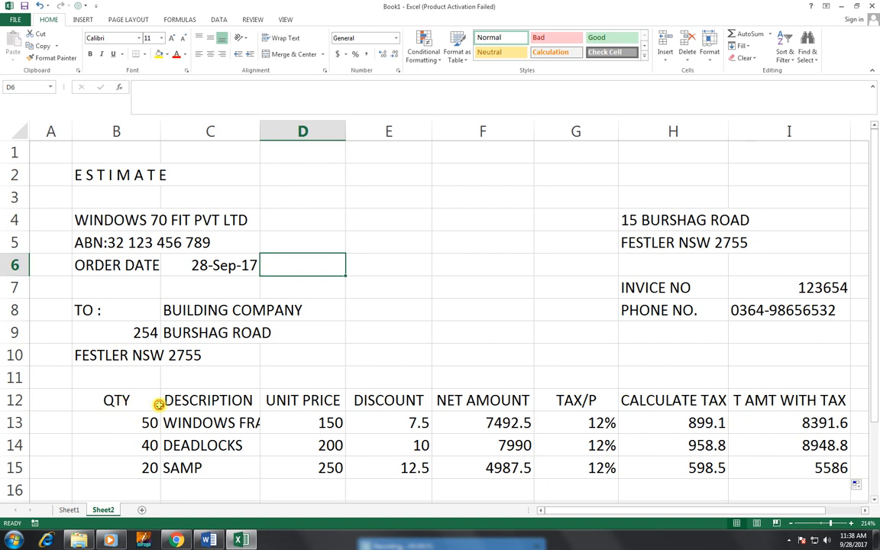
# Step: Apply All Borders to B12:I15 and centre all its contents
pyautogui.moveTo(158, 405); pyautogui.dragTo(787, 467)
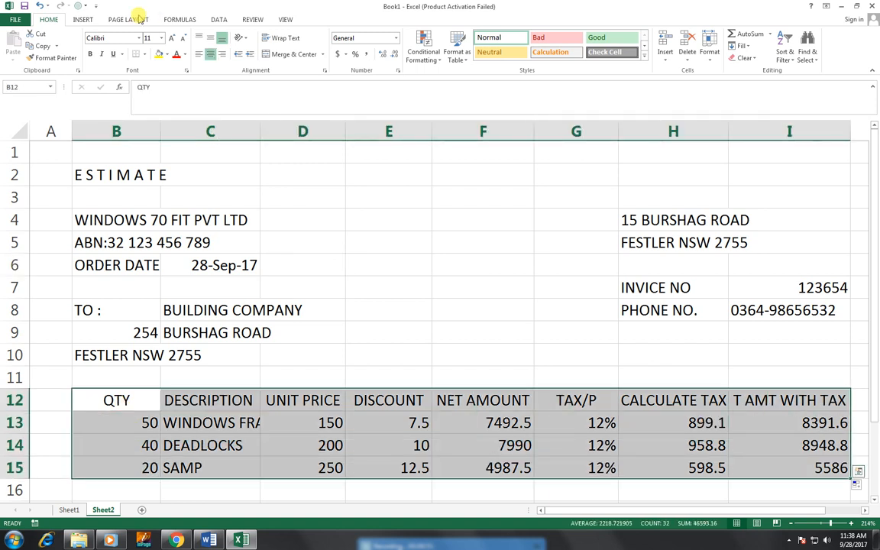
pyautogui.click(144, 55)
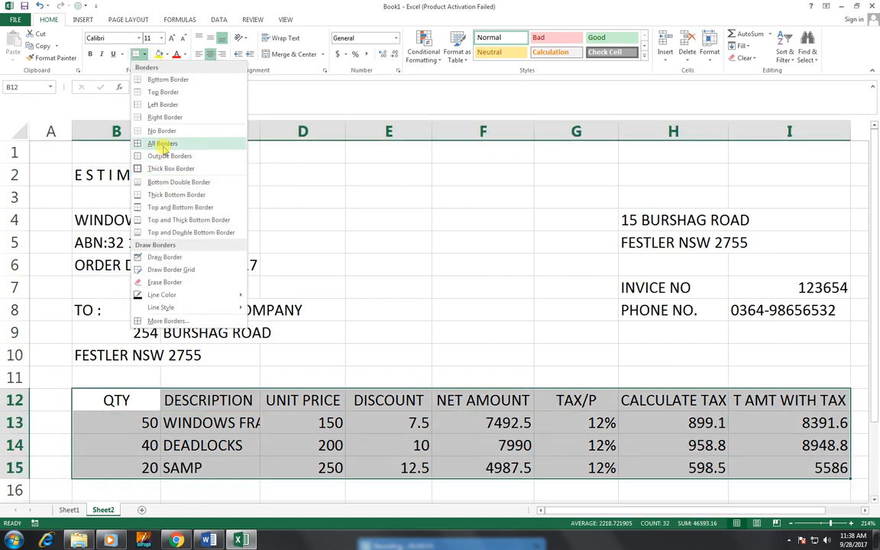
pyautogui.click(162, 144)
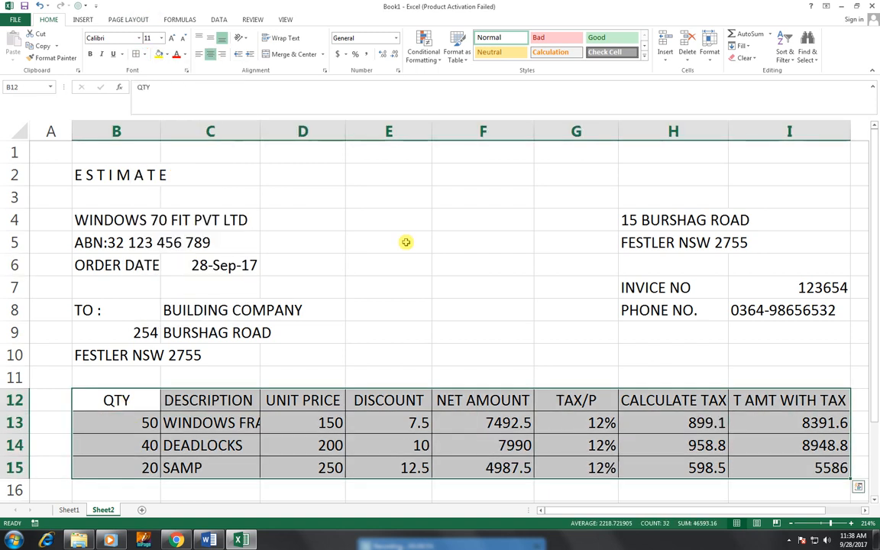
pyautogui.click(209, 55)
pyautogui.click(208, 55)
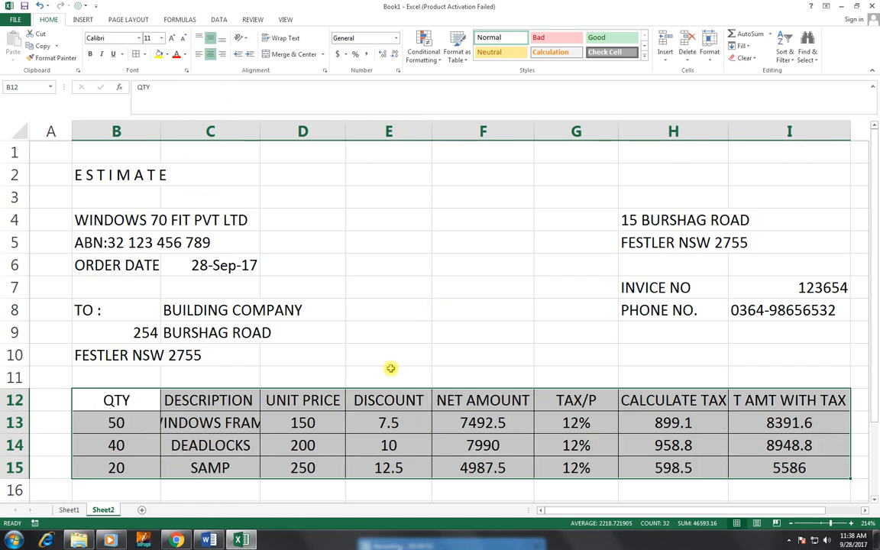
pyautogui.click(388, 400)
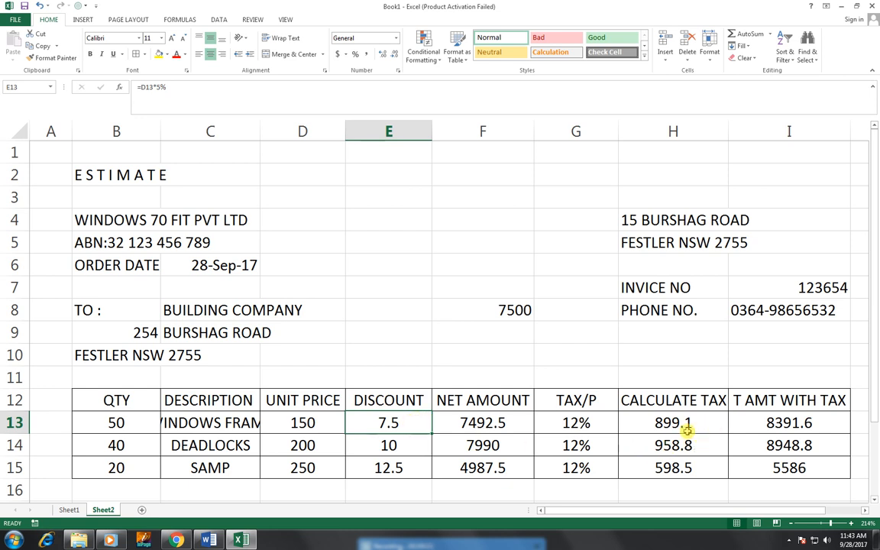
# Step: Clear the DISCOUNT cells E13:E15 so totals become 8400, 8960 and 5600
pyautogui.doubleClick(395, 421)
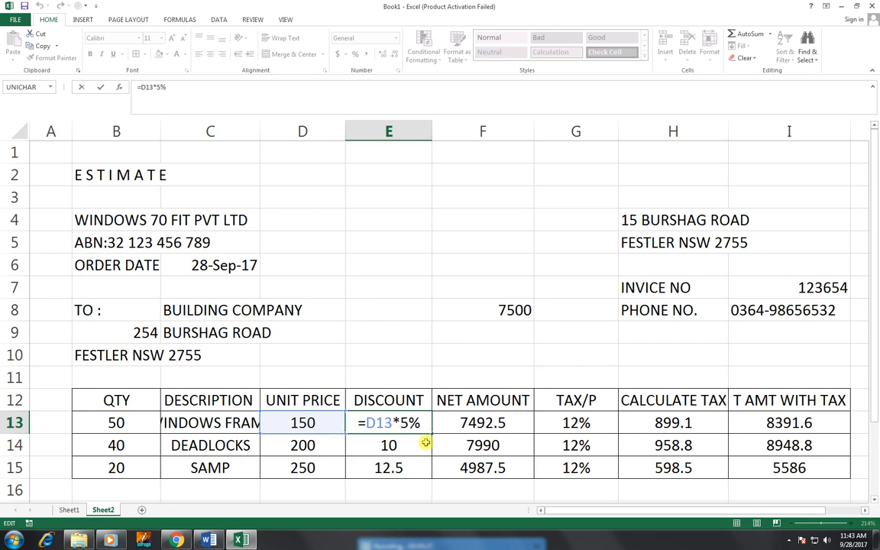
pyautogui.press('Return')
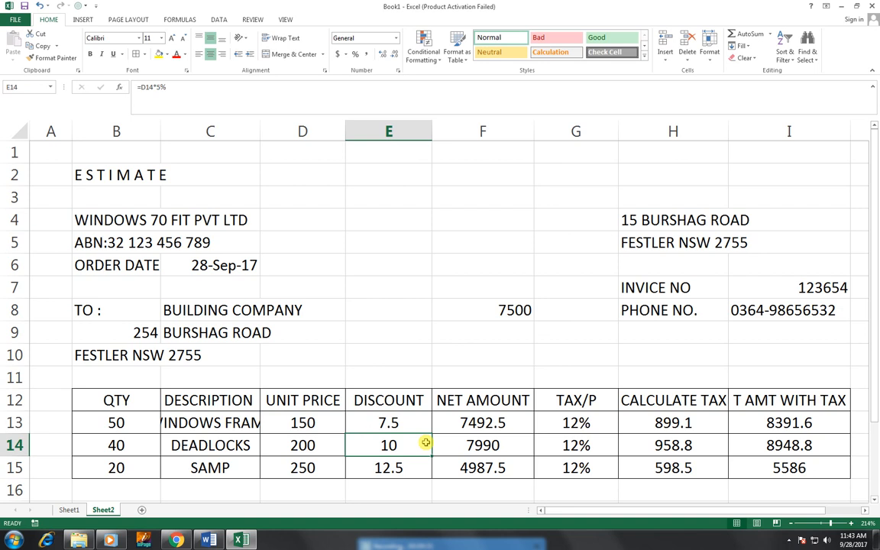
pyautogui.press('Up')
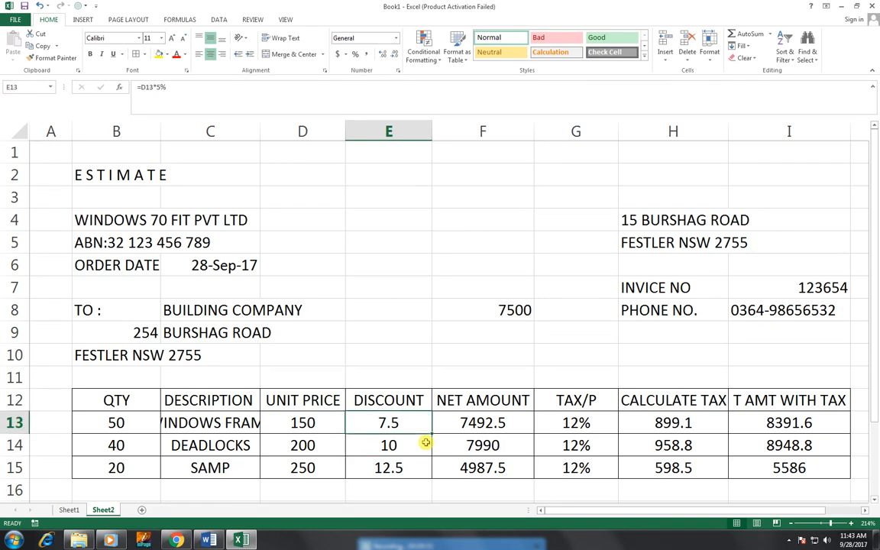
pyautogui.doubleClick(426, 443)
pyautogui.press('Delete')
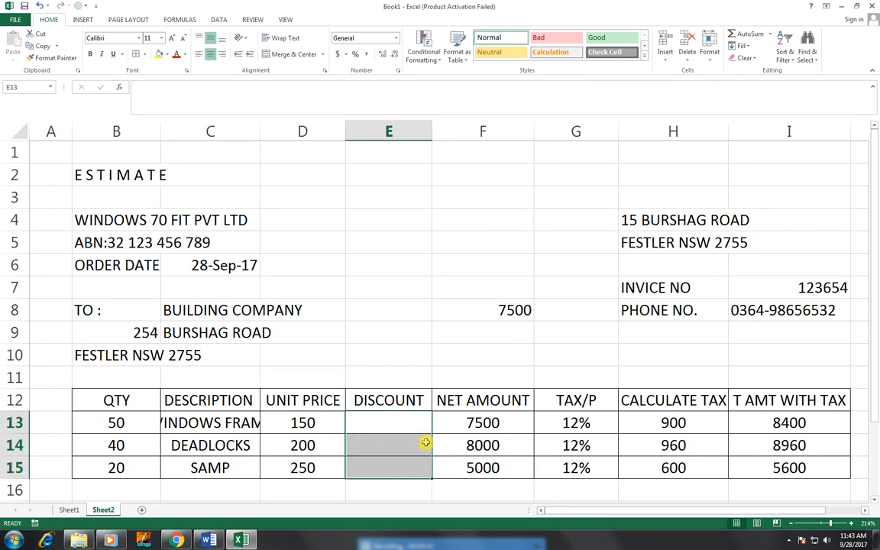
pyautogui.press('Up')
pyautogui.press('Down')
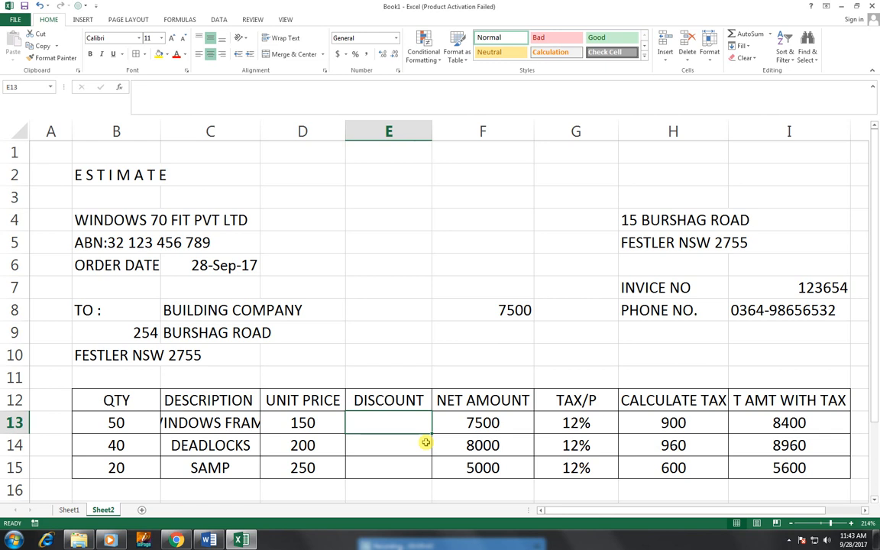
# Step: Enter the discount formula =(D13*B13)*5% in E13
pyautogui.write('(')
pyautogui.press('BackSpace')
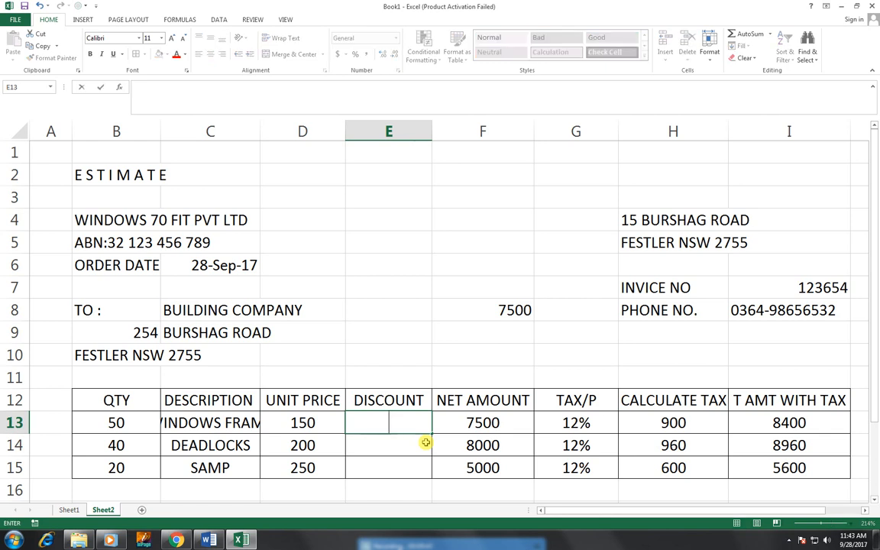
pyautogui.write('=(')
pyautogui.press('Left')
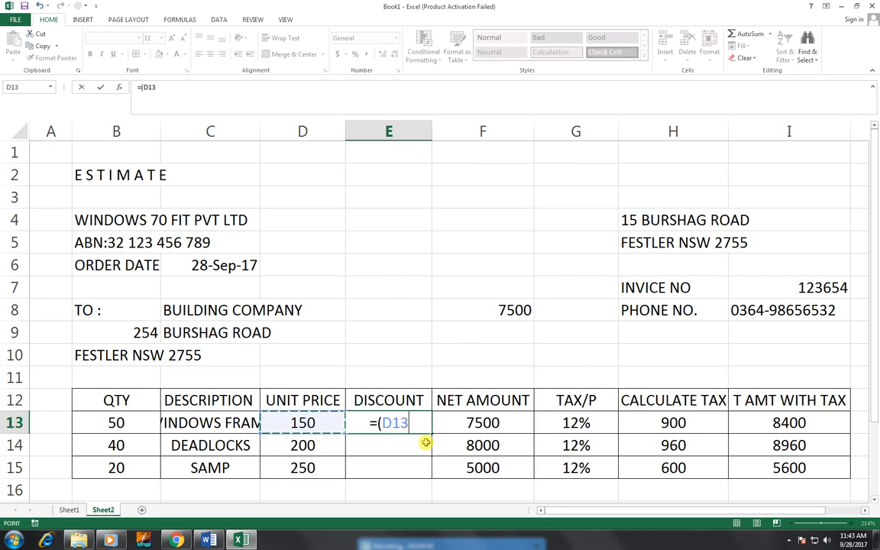
pyautogui.write('*')
pyautogui.press('Left')
pyautogui.press('Left')
pyautogui.press('Left')
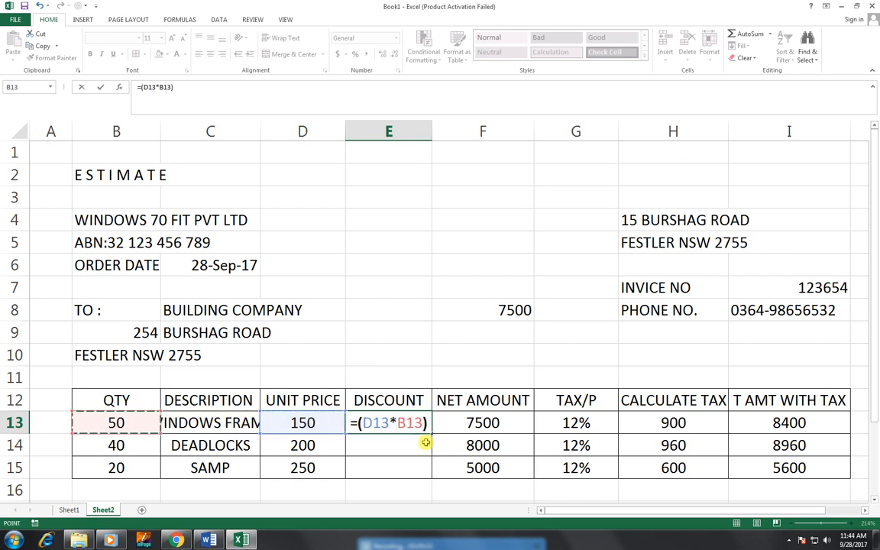
pyautogui.write(')')
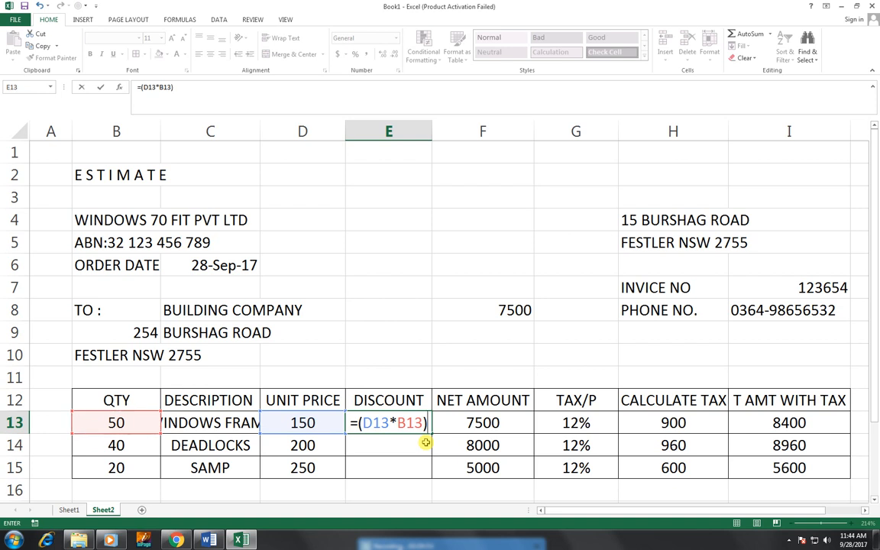
pyautogui.write('*')
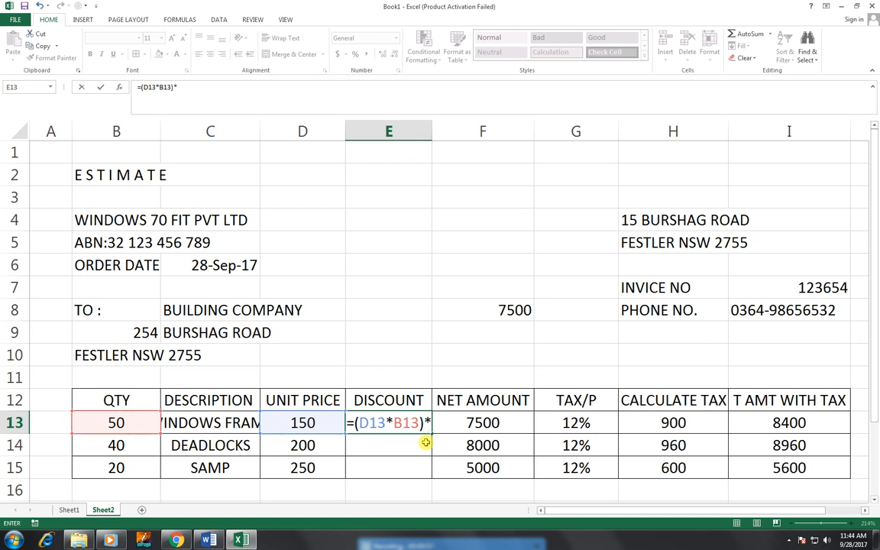
pyautogui.write('5%')
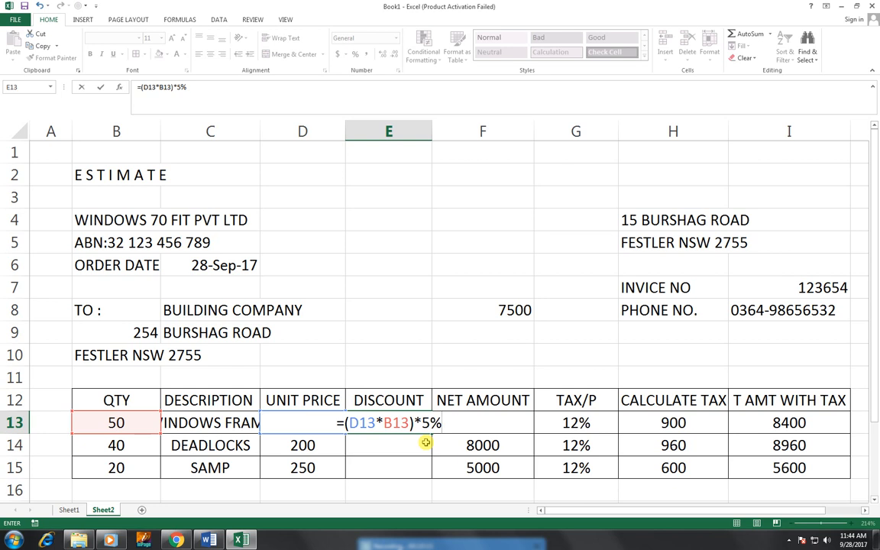
pyautogui.press('Return')
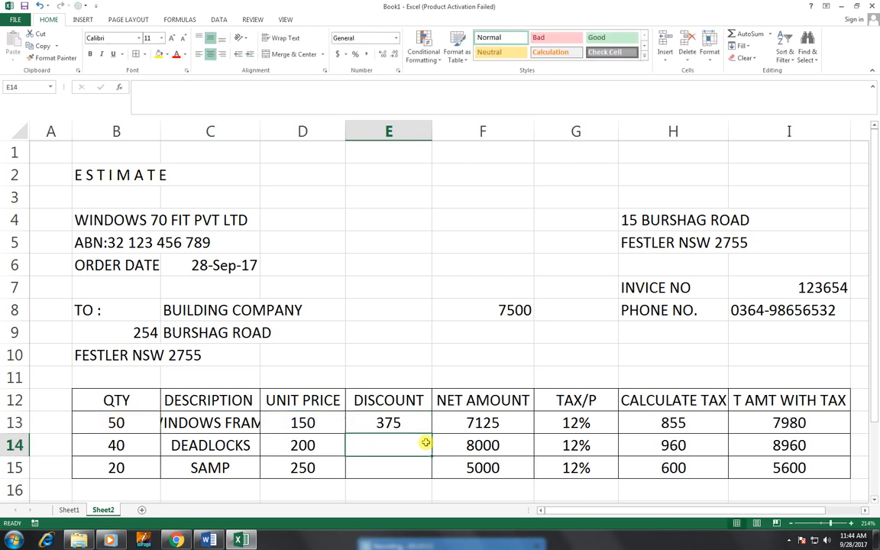
# Step: Fill the discount down to E15 and change F13 to =(D13*B13)-E13, giving net 7125, 7600, 4750
pyautogui.click(418, 426)
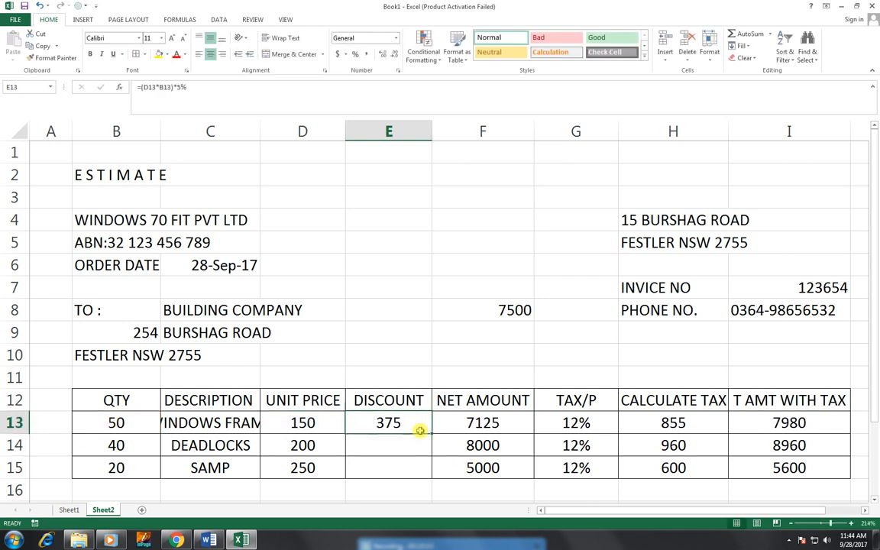
pyautogui.moveTo(431, 434); pyautogui.dragTo(429, 477)
pyautogui.doubleClick(459, 422)
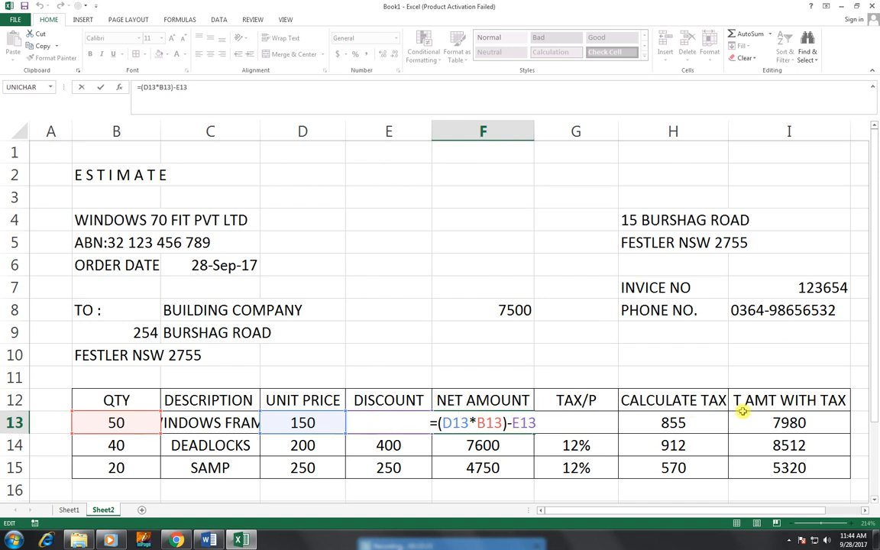
pyautogui.press('Return')
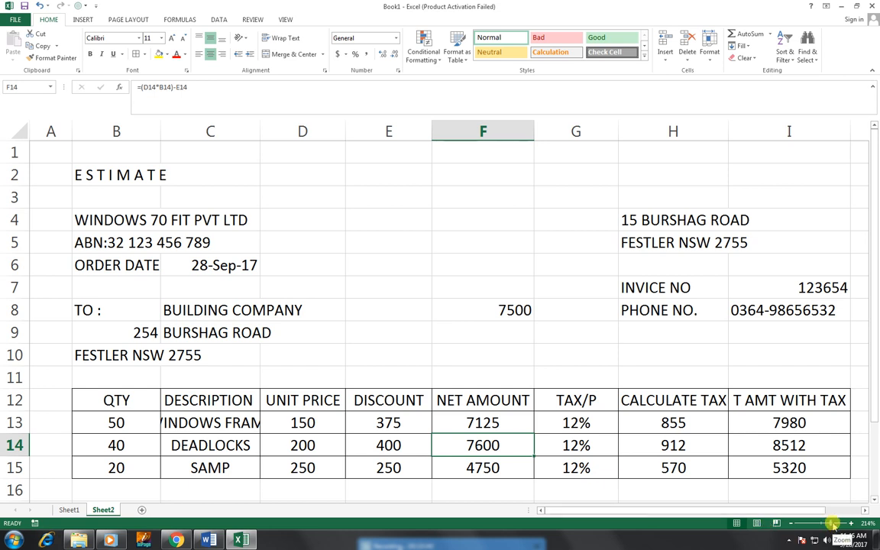
# Step: Widen column C so WINDOWS FRAME shows in full, then select B16:H16 below the table
pyautogui.moveTo(833, 523); pyautogui.dragTo(829, 523)
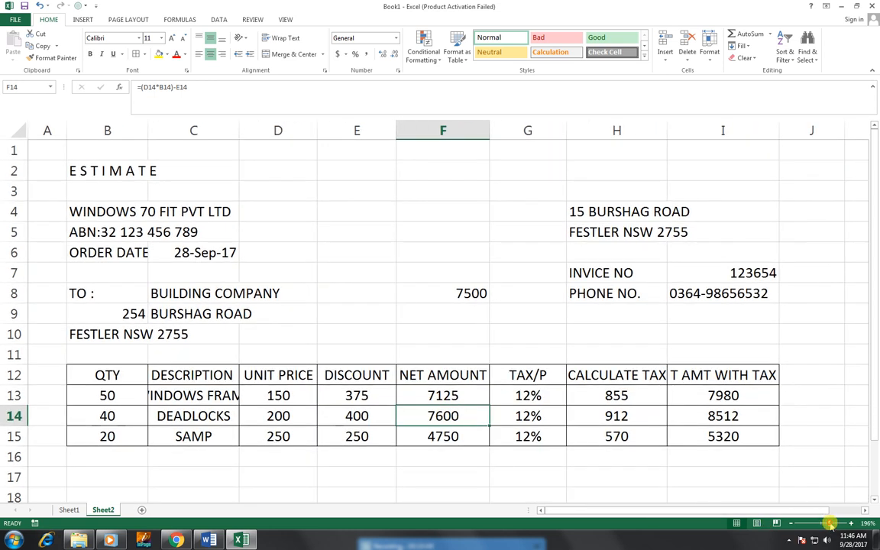
pyautogui.moveTo(239, 131); pyautogui.dragTo(267, 128)
pyautogui.moveTo(142, 454); pyautogui.dragTo(638, 456)
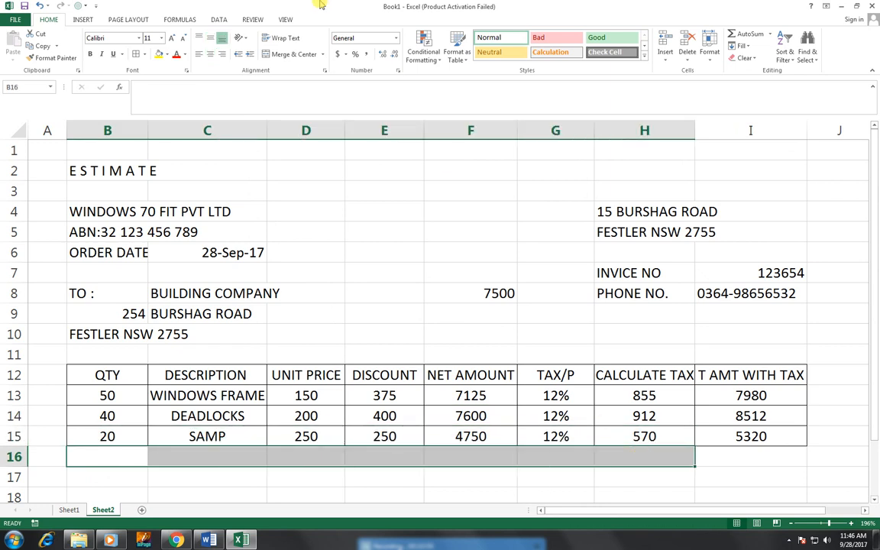
# Step: Merge B16:H16 with a thick box border and label it TOTAL AMOUNT PAYABLE
pyautogui.click(294, 55)
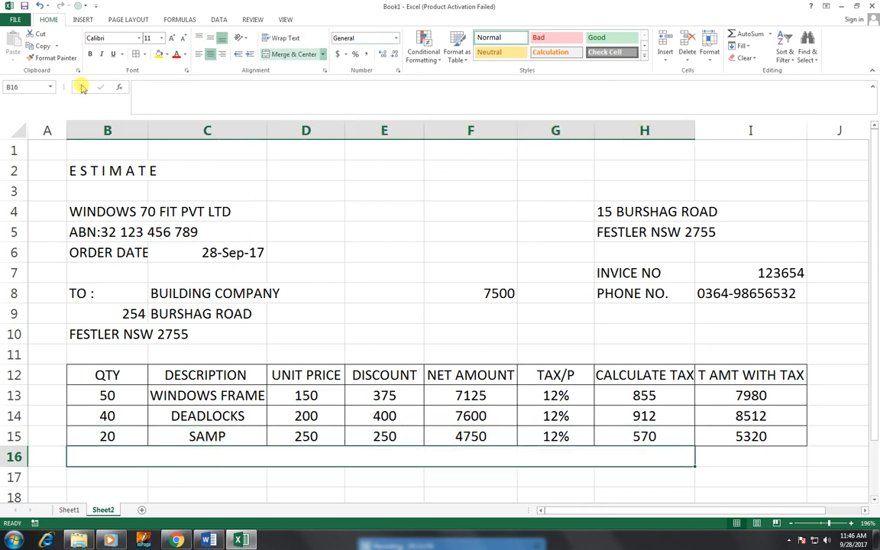
pyautogui.click(144, 54)
pyautogui.click(141, 169)
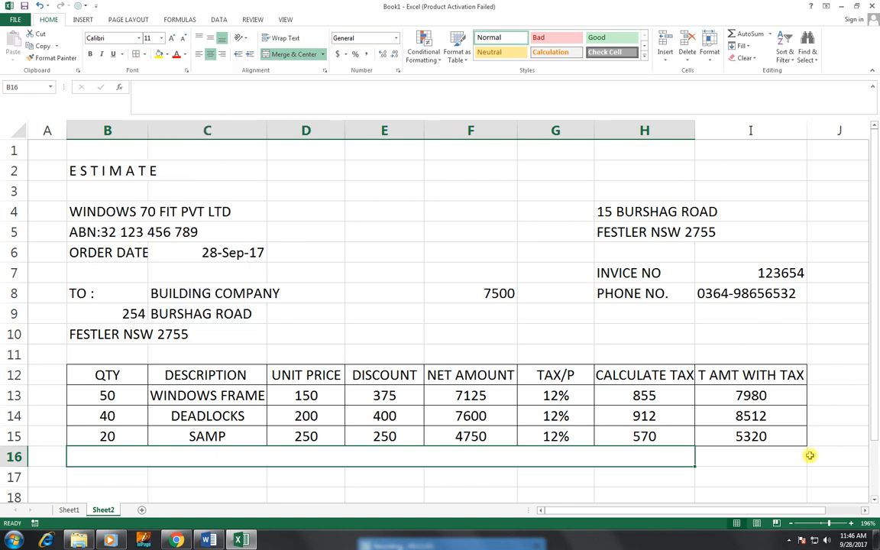
pyautogui.click(798, 456)
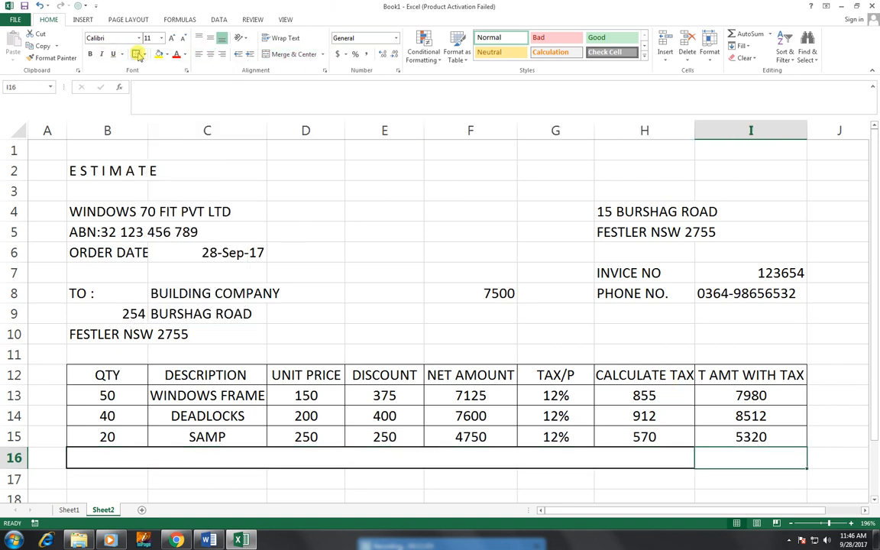
pyautogui.click(393, 456)
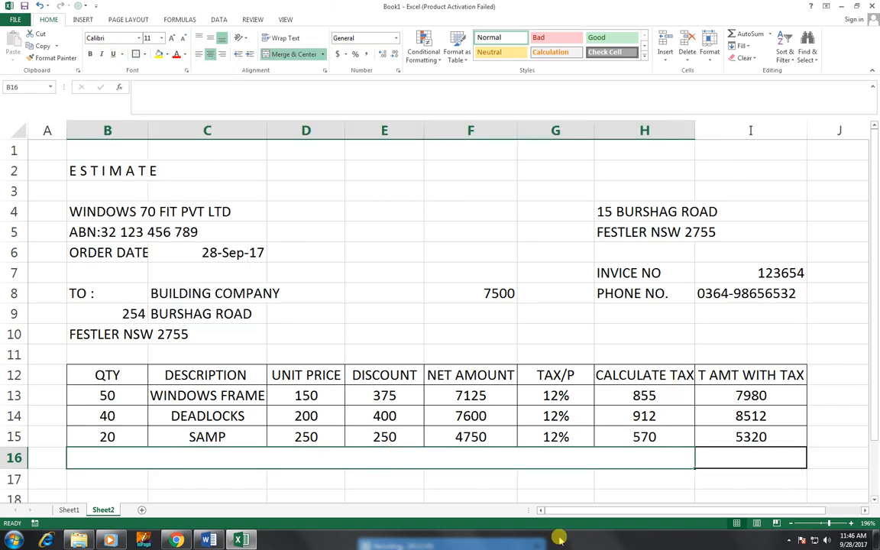
pyautogui.write('TOT')
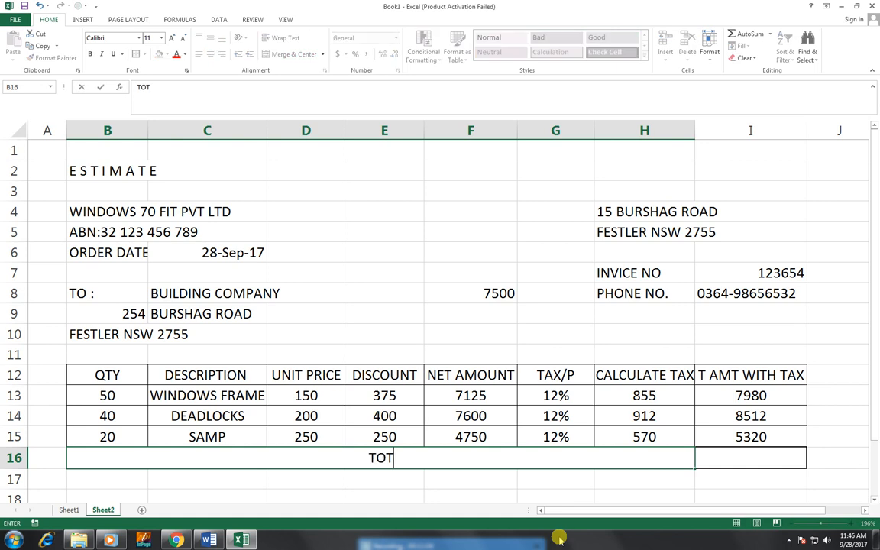
pyautogui.write('AL AMOUNT P')
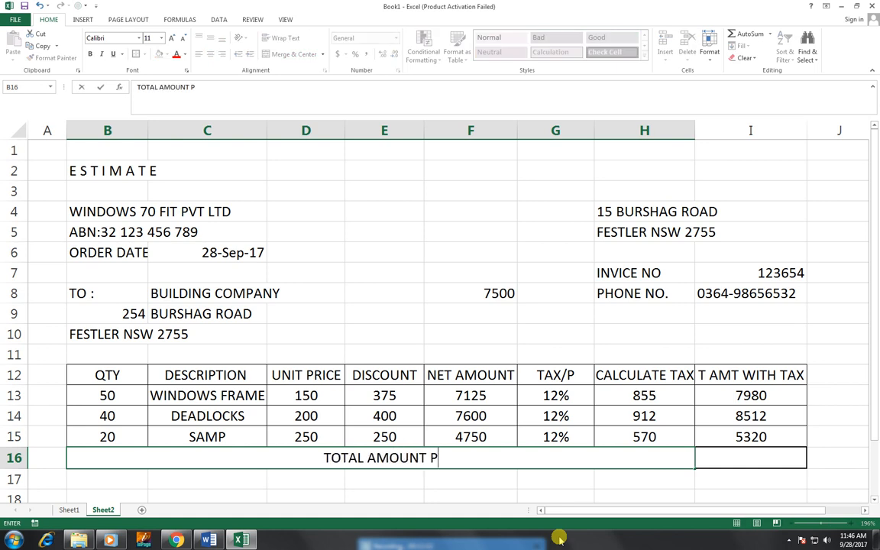
pyautogui.write('AYA')
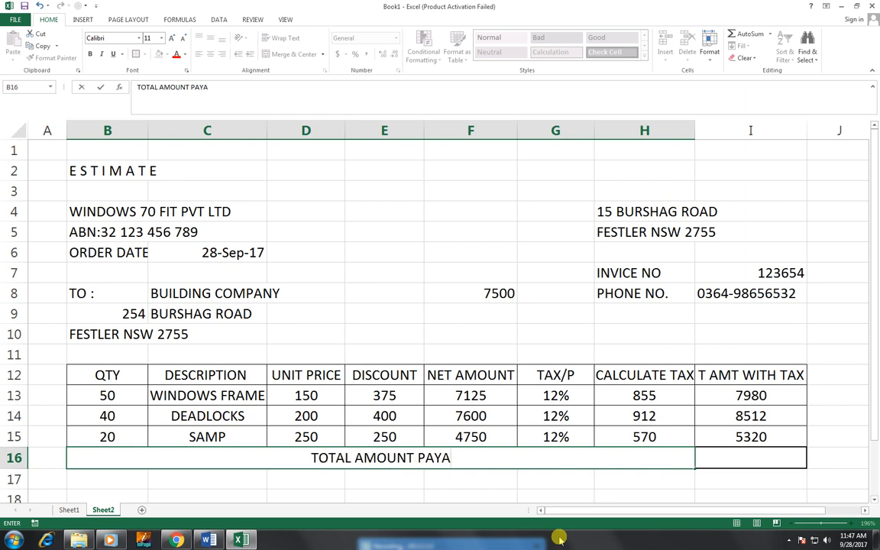
pyautogui.write('BLE')
pyautogui.press('Return')
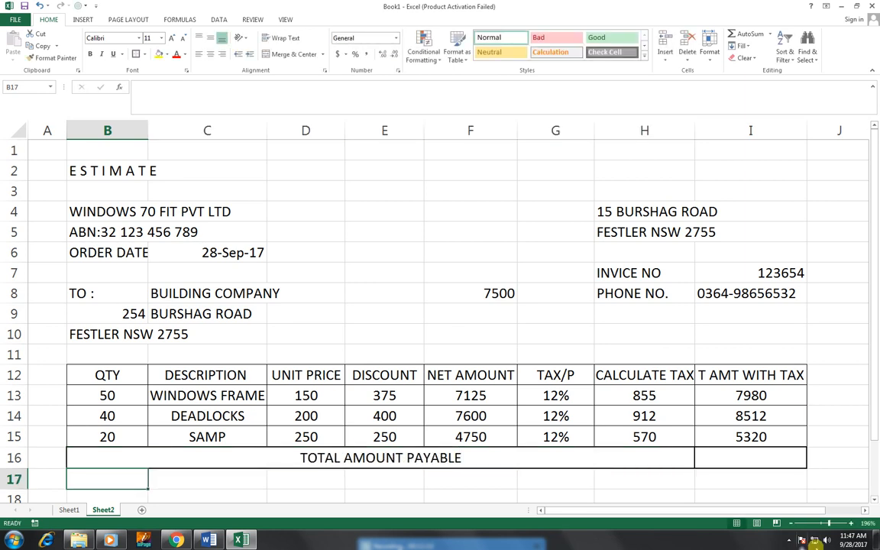
pyautogui.click(768, 456)
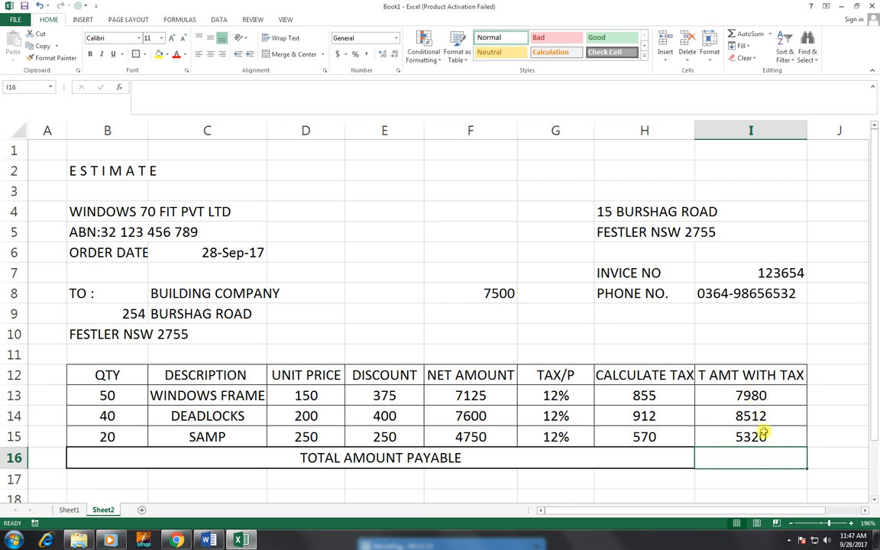
# Step: AutoSum the amounts into I16 (21812), centre I13:I16, and autofit column H
pyautogui.hotkey('alt', '=')
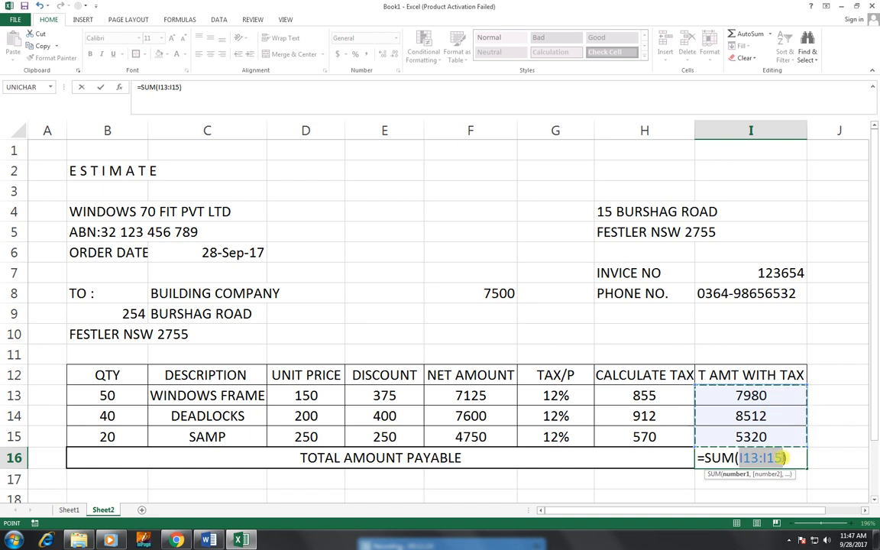
pyautogui.press('Return')
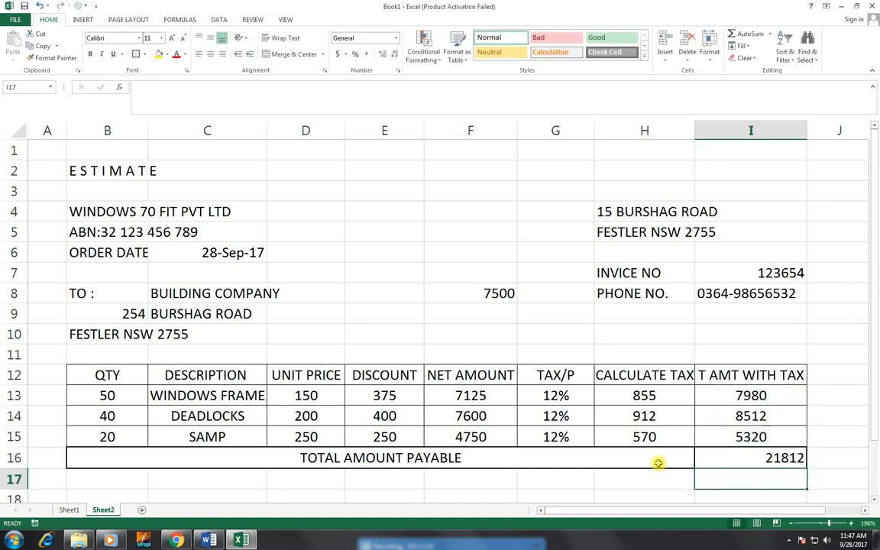
pyautogui.moveTo(722, 395); pyautogui.dragTo(741, 456)
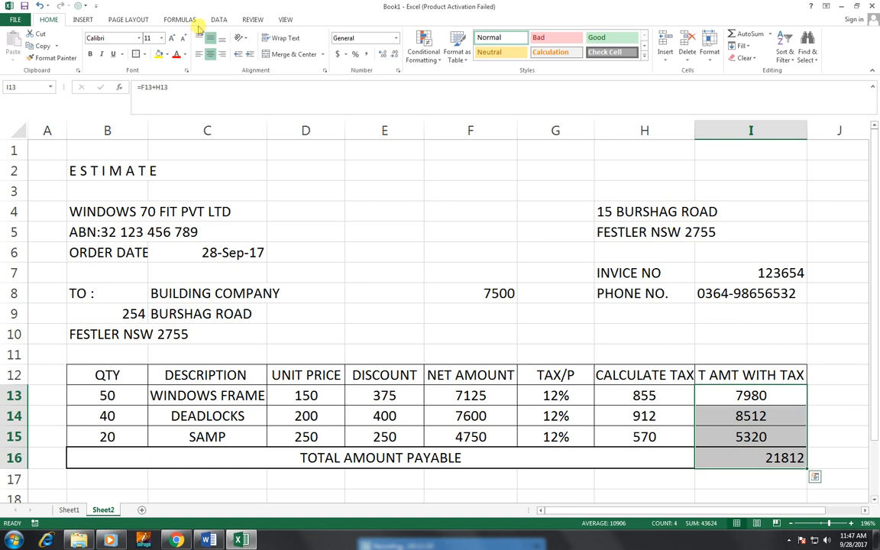
pyautogui.click(211, 54)
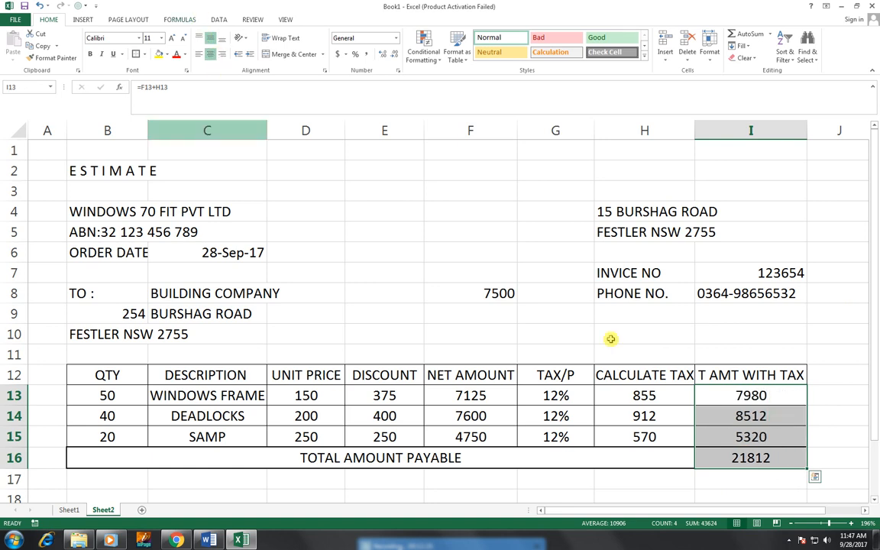
pyautogui.click(618, 334)
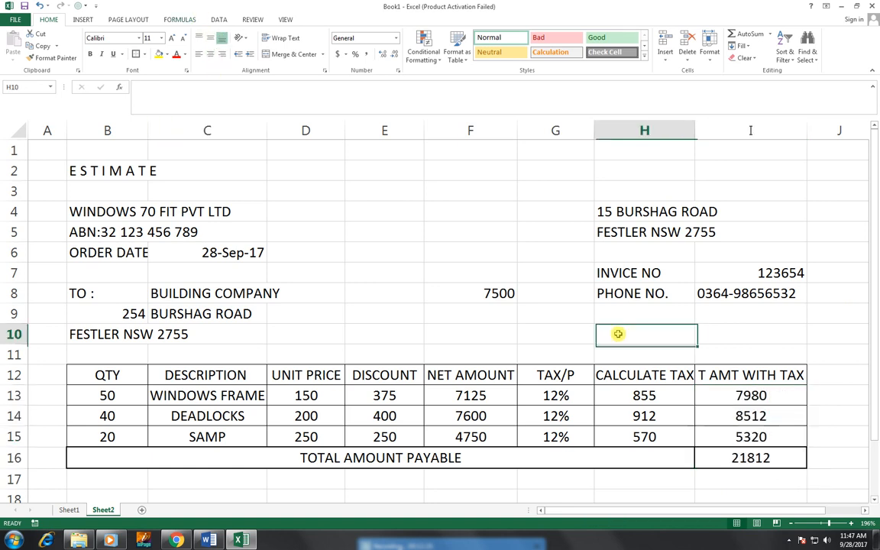
pyautogui.doubleClick(696, 130)
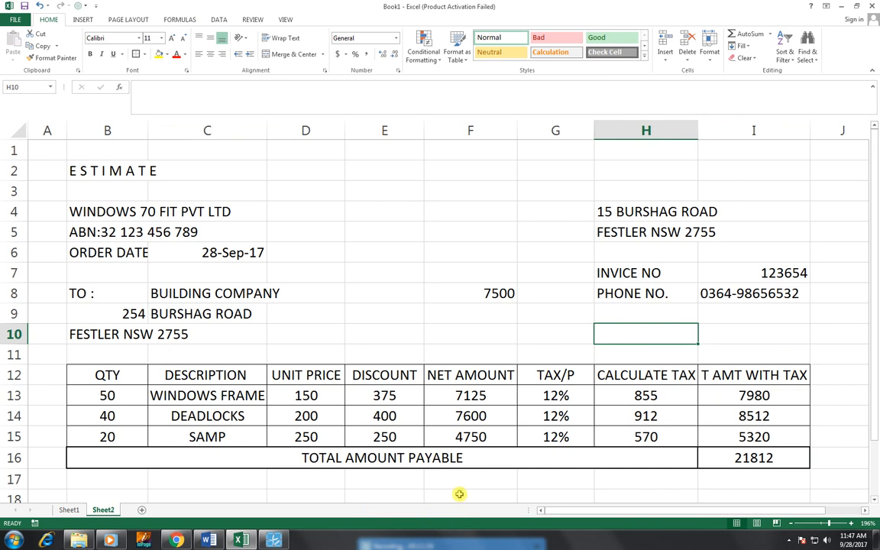
pyautogui.click(102, 483)
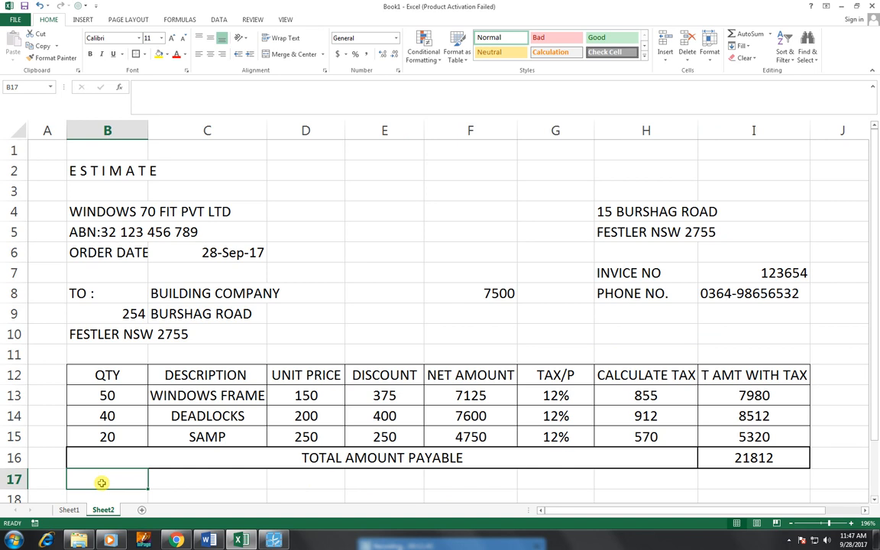
# Step: Type NOTE : in B18 and THE TOTAL PRICE INCLUDE WITH TAX in C18
pyautogui.scroll(-1, 99, 482)
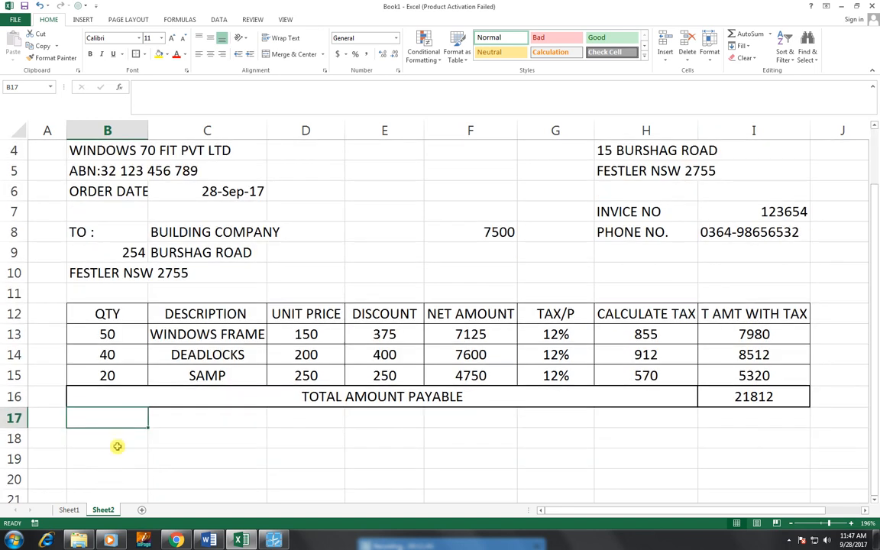
pyautogui.click(117, 443)
pyautogui.write('NOTE :')
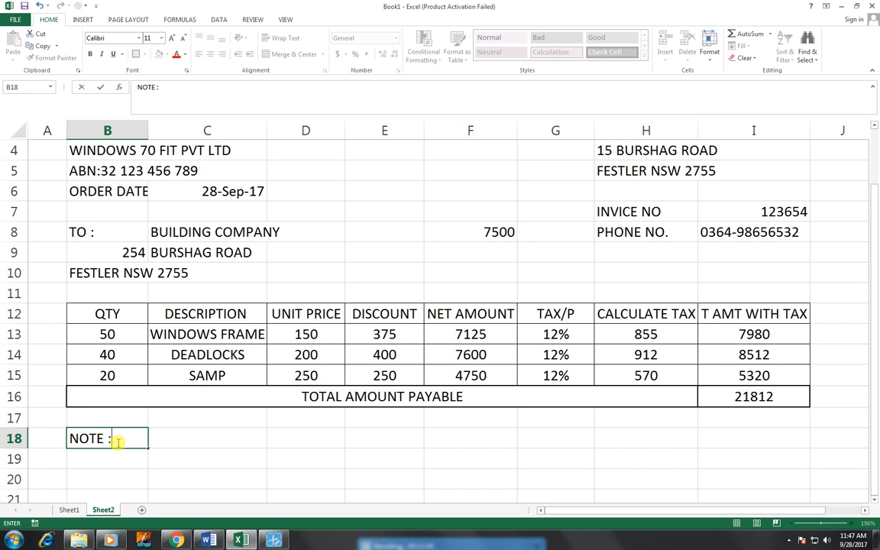
pyautogui.click(186, 450)
pyautogui.click(186, 440)
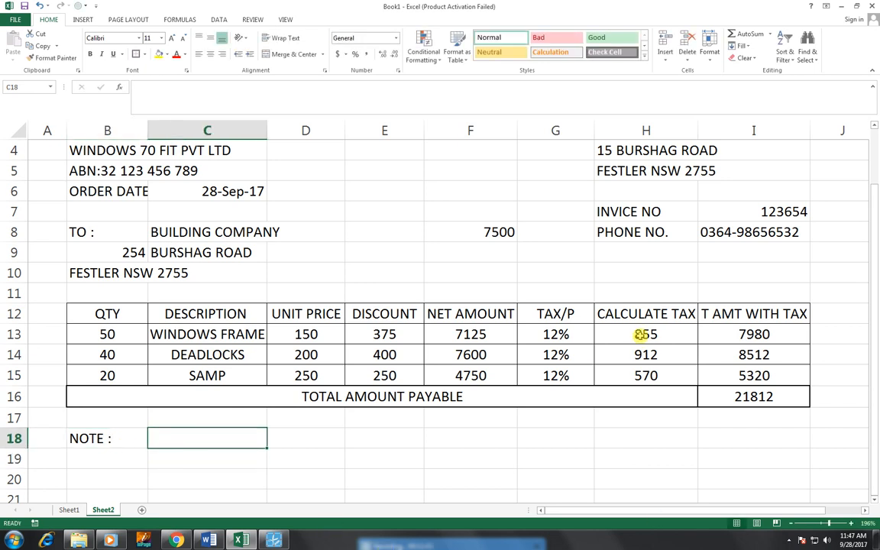
pyautogui.write('THE TOTAL PRICE INCLUDE')
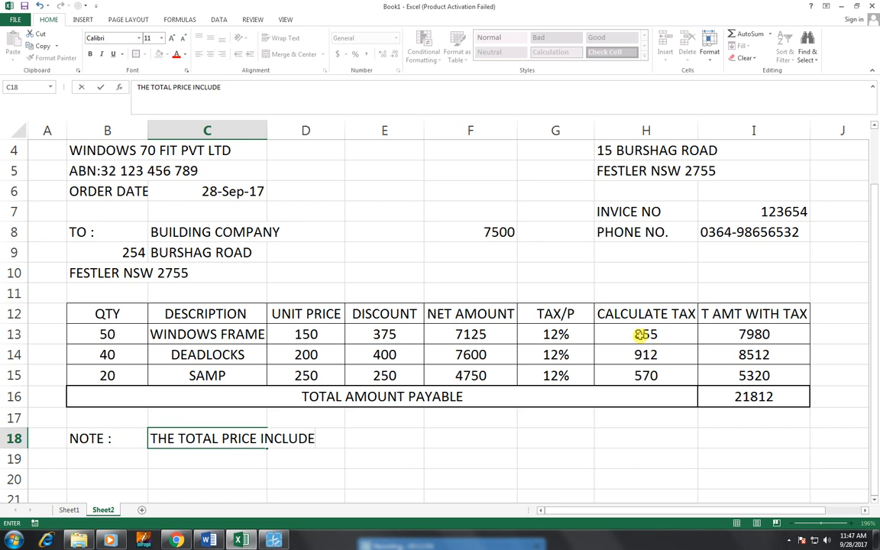
pyautogui.write('W')
pyautogui.press('Tab')
pyautogui.press('Tab')
pyautogui.press('Tab')
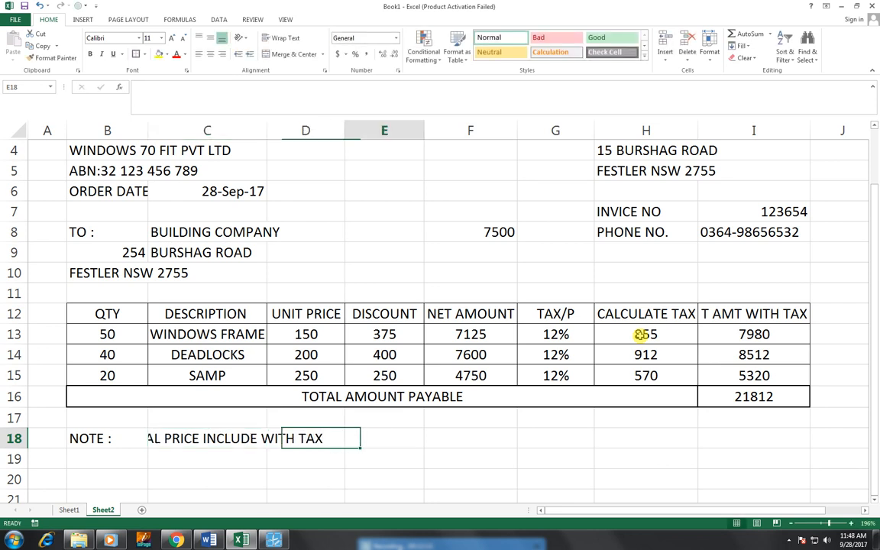
# Step: Left-align the note text, bold the NOTE : label, and shrink the note one font size
pyautogui.click(106, 436)
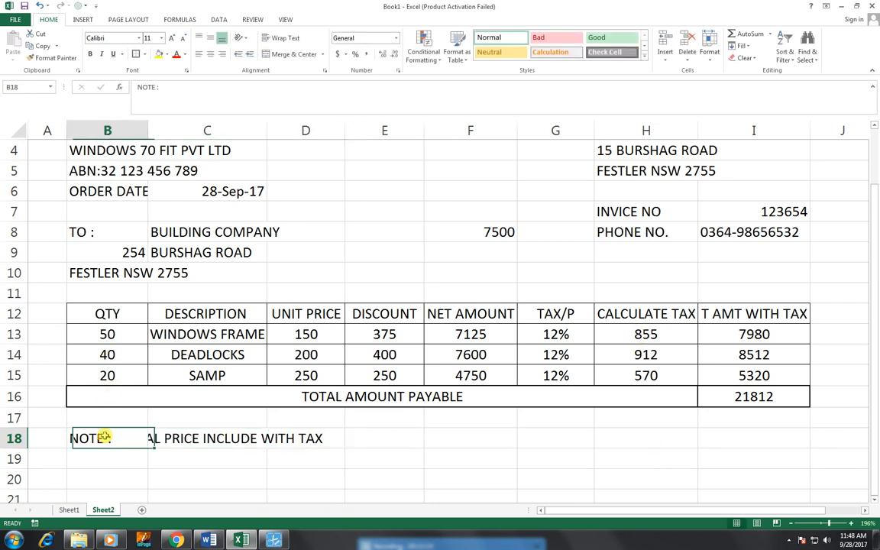
pyautogui.click(173, 436)
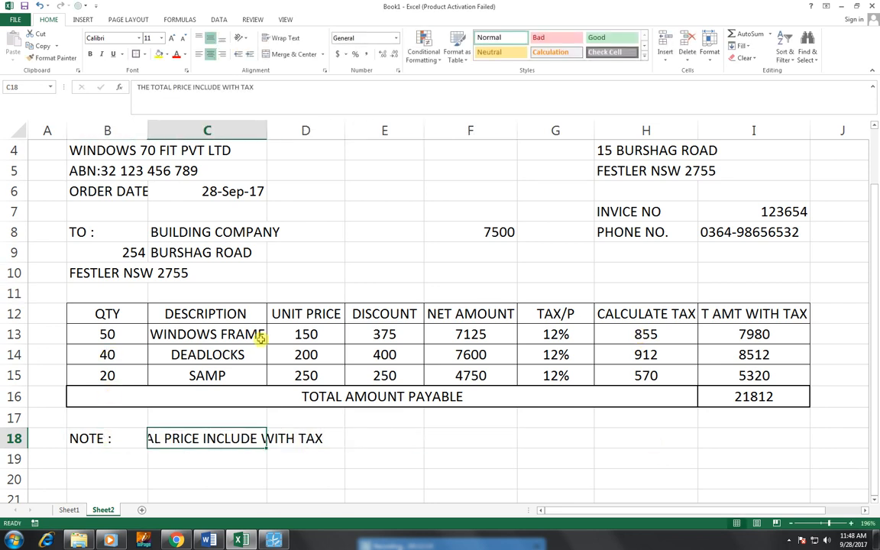
pyautogui.click(225, 55)
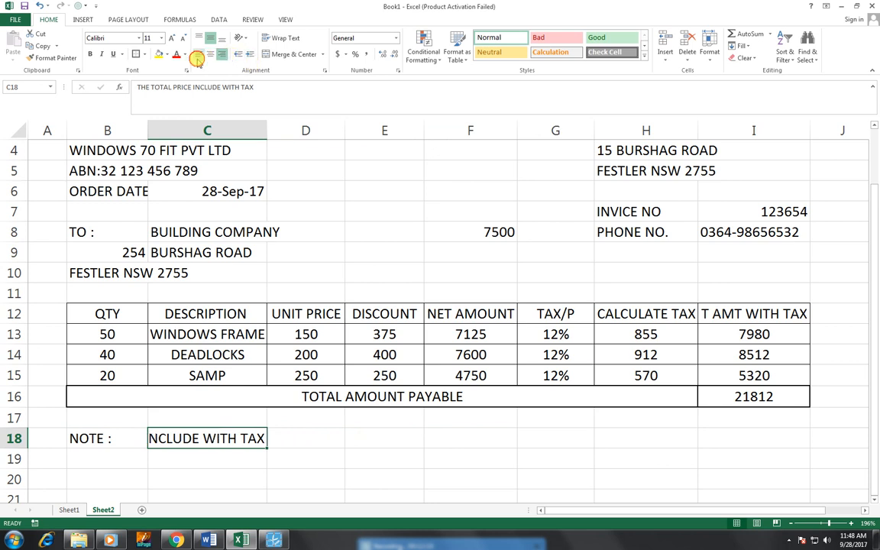
pyautogui.click(198, 54)
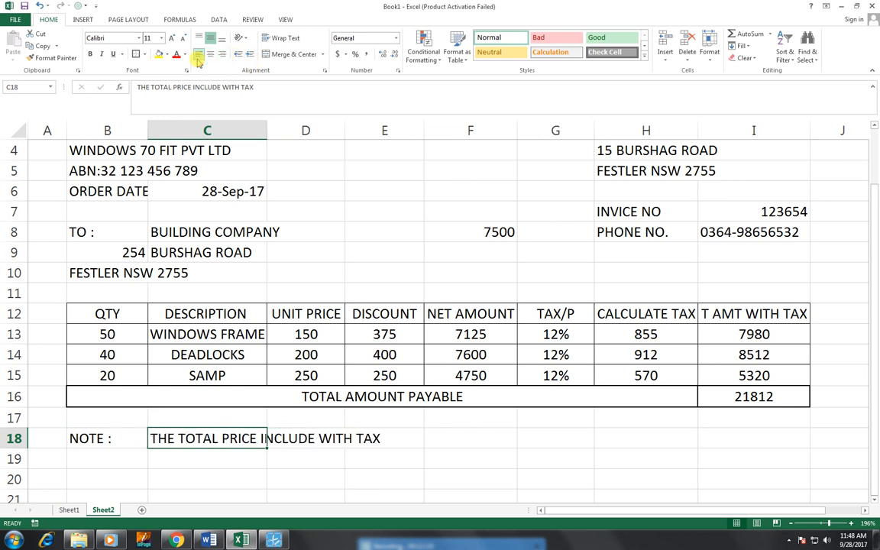
pyautogui.click(100, 437)
pyautogui.click(90, 55)
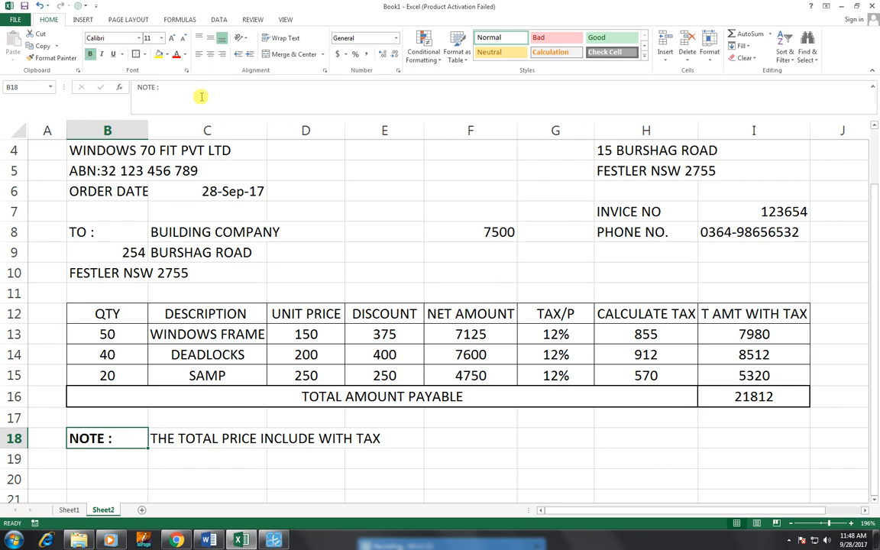
pyautogui.click(165, 437)
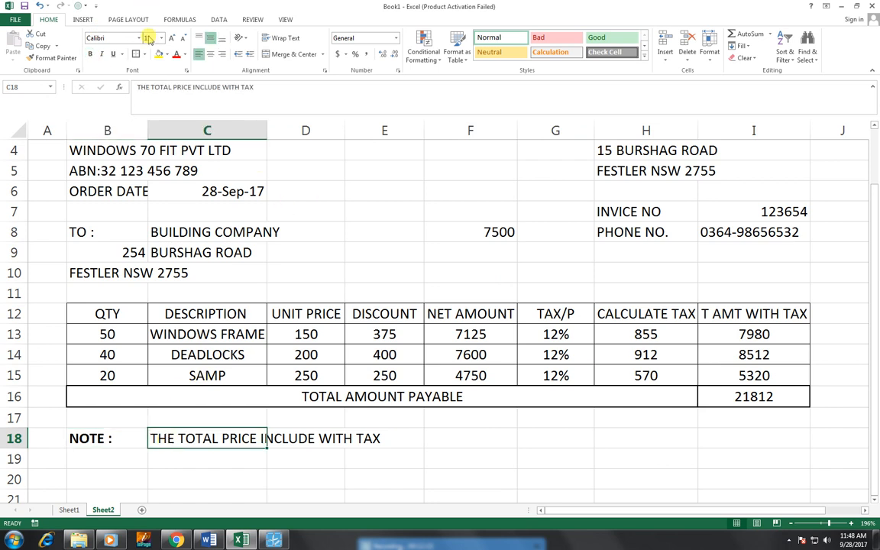
pyautogui.click(184, 41)
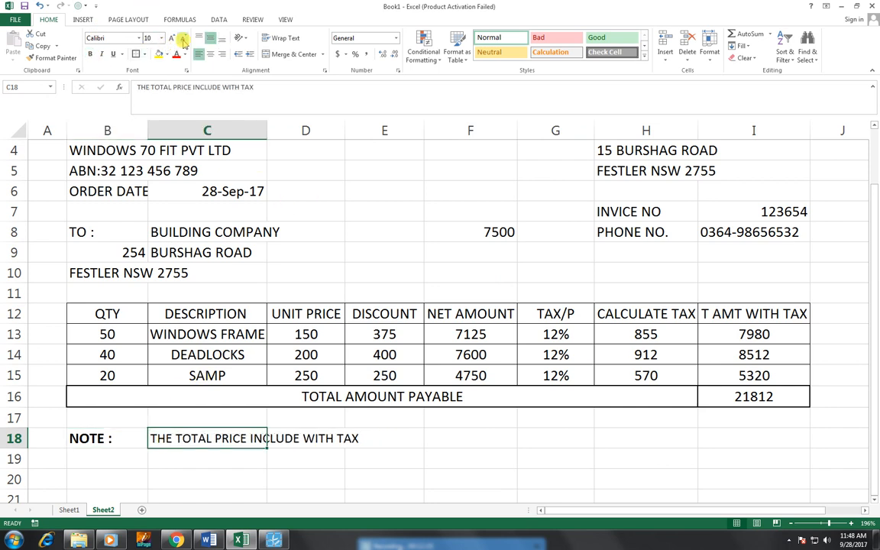
pyautogui.click(537, 274)
pyautogui.scroll(1, 537, 274)
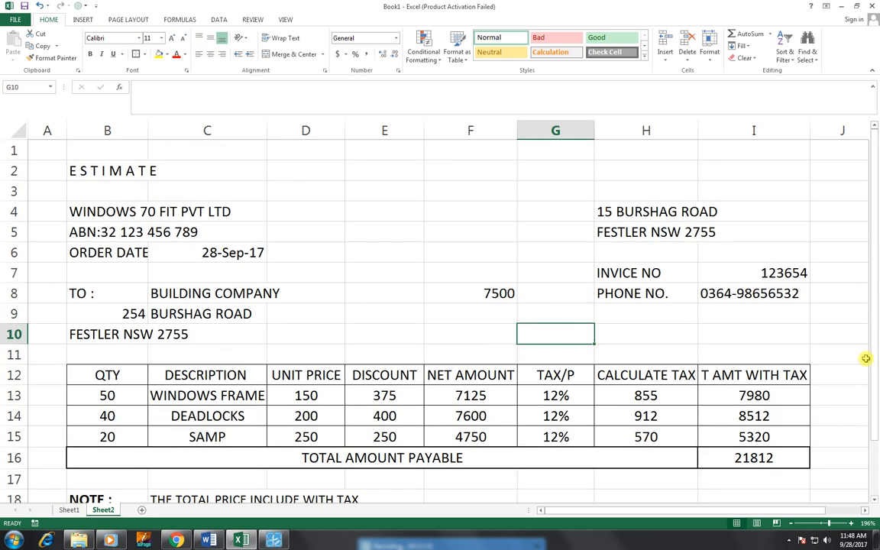
# Step: Merge and centre B2:I3 around the ESTIMATE title and enlarge it to 36 point
pyautogui.moveTo(875, 365); pyautogui.dragTo(877, 375)
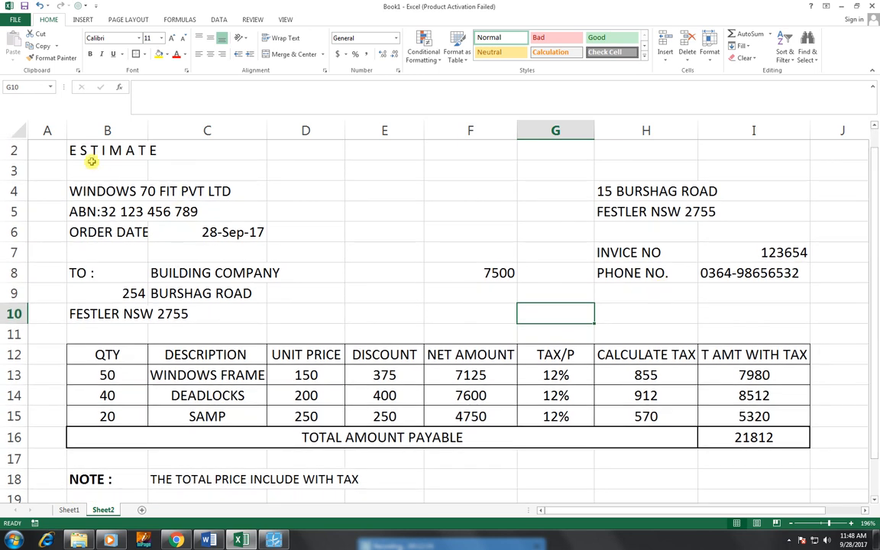
pyautogui.moveTo(126, 149); pyautogui.dragTo(778, 167)
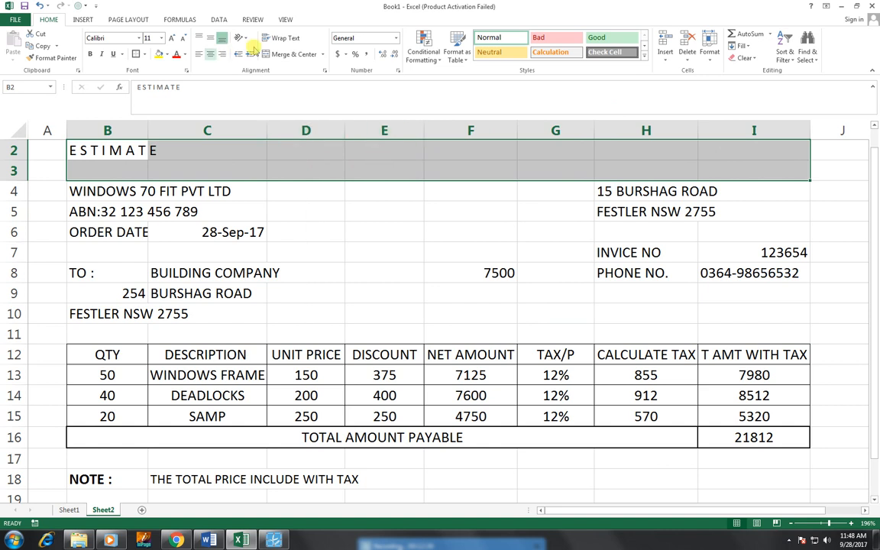
pyautogui.click(283, 55)
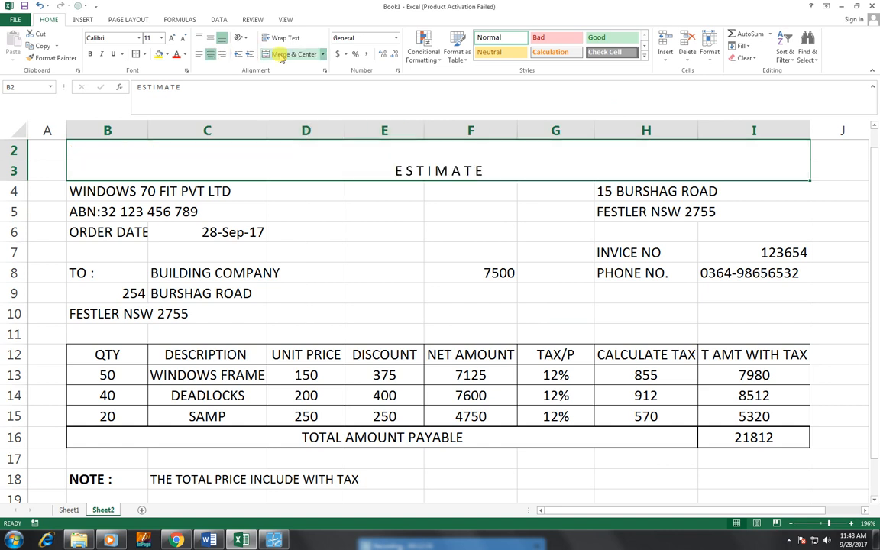
pyautogui.click(171, 39)
pyautogui.click(172, 38)
pyautogui.click(171, 38)
pyautogui.click(172, 38)
pyautogui.click(171, 38)
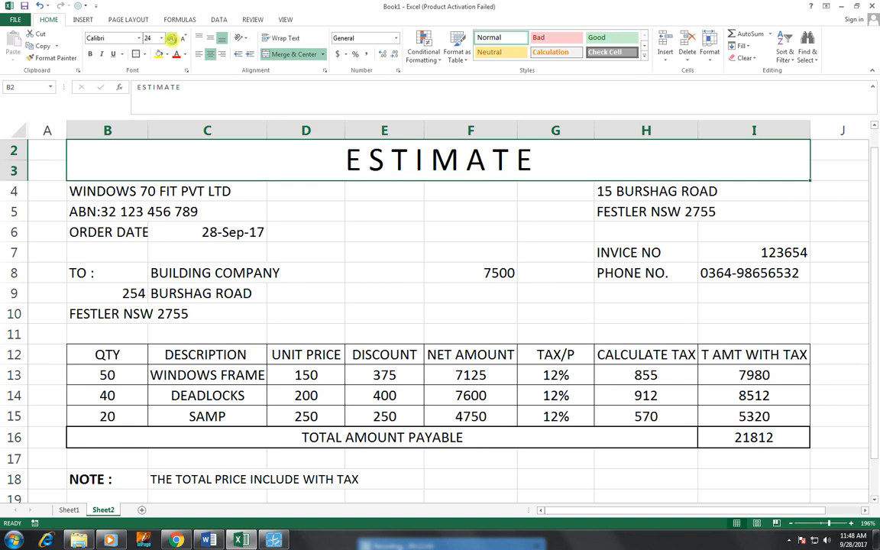
pyautogui.click(171, 38)
pyautogui.click(171, 39)
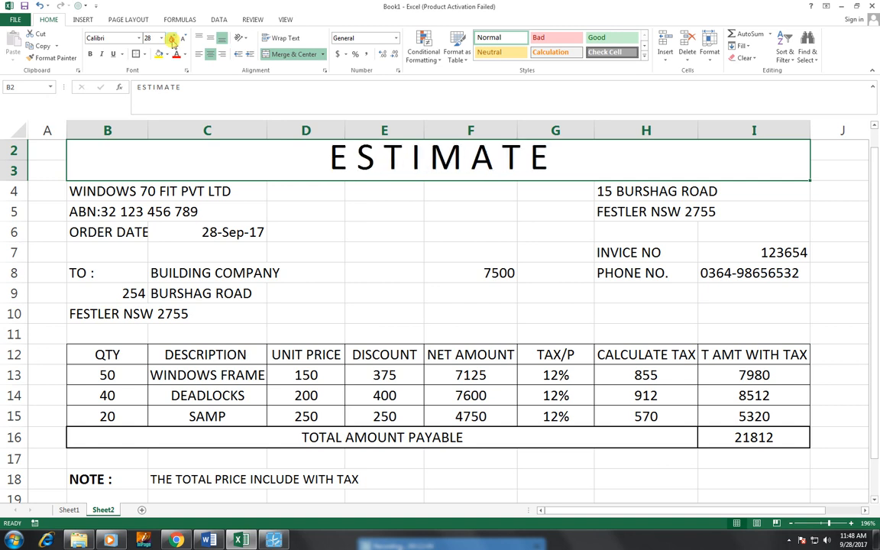
pyautogui.click(172, 40)
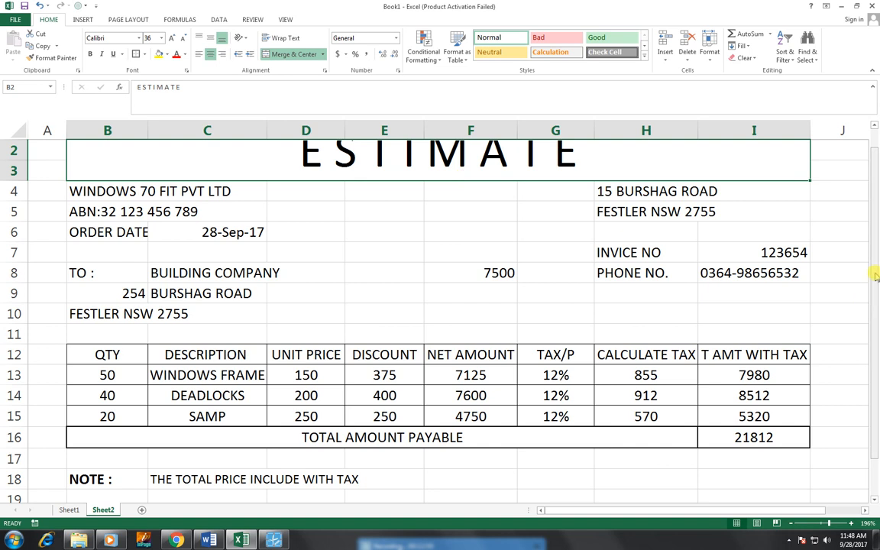
# Step: Middle-align the title, make it bold Agency FB, and widen column B slightly
pyautogui.moveTo(875, 275); pyautogui.dragTo(872, 271)
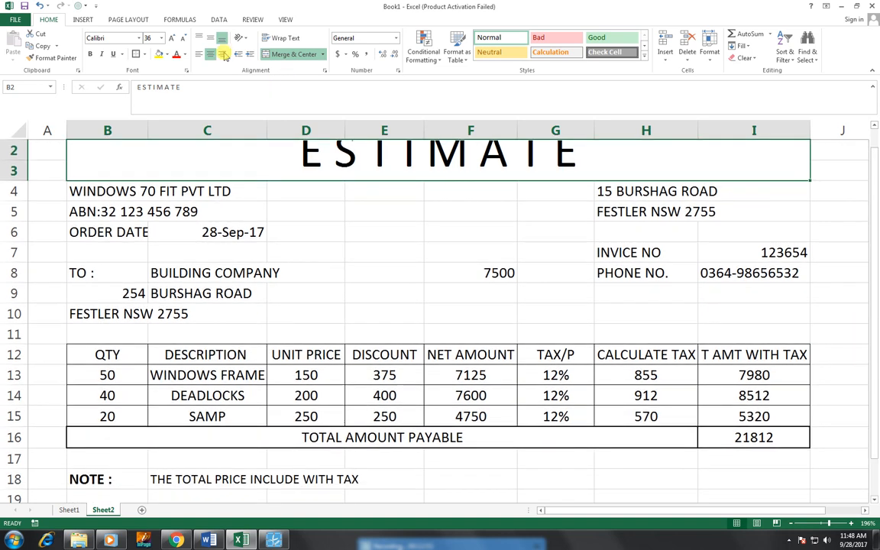
pyautogui.click(208, 40)
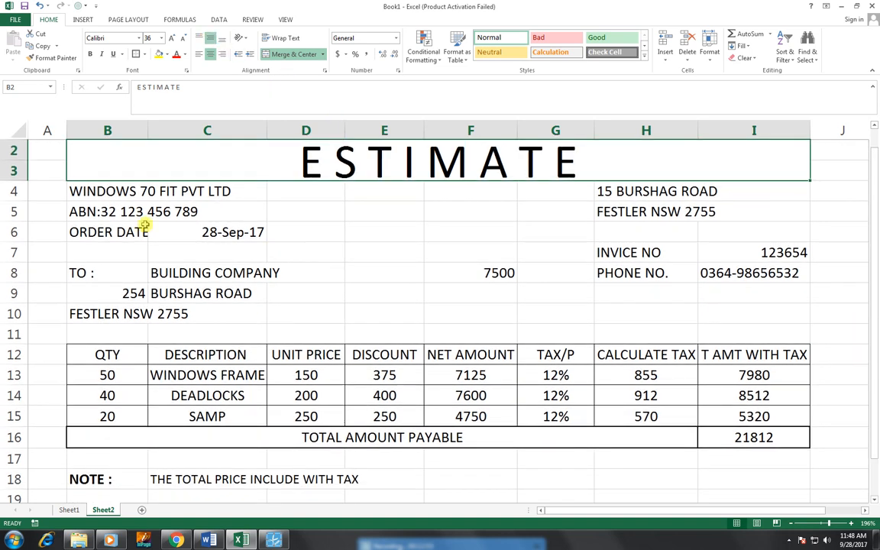
pyautogui.click(139, 39)
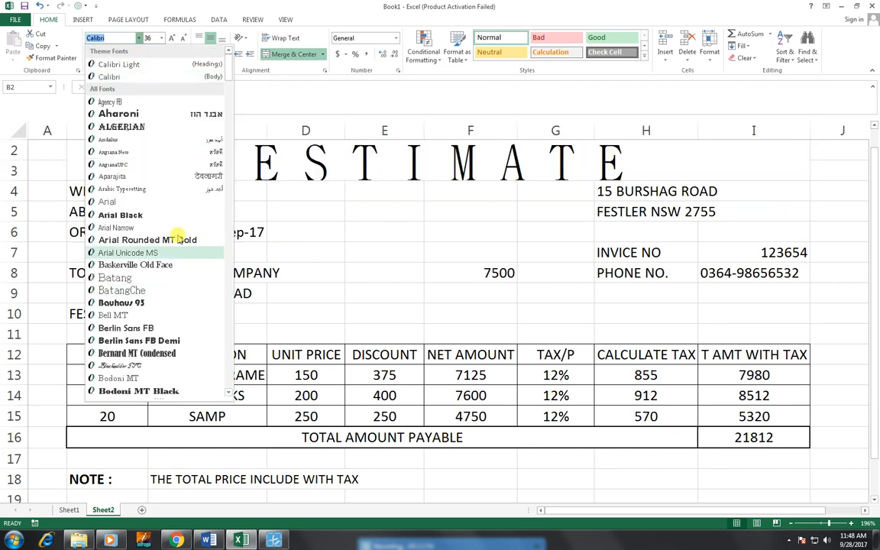
pyautogui.click(164, 104)
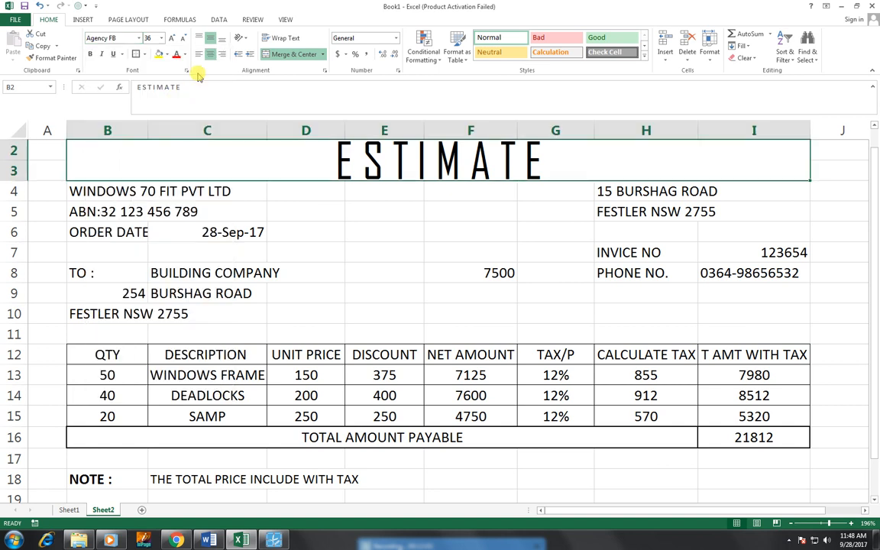
pyautogui.click(91, 54)
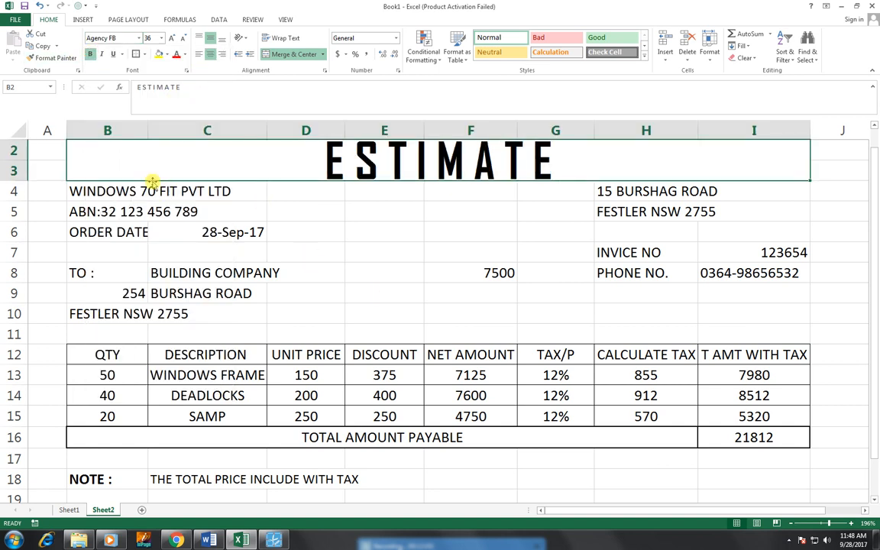
pyautogui.moveTo(147, 127); pyautogui.dragTo(151, 127)
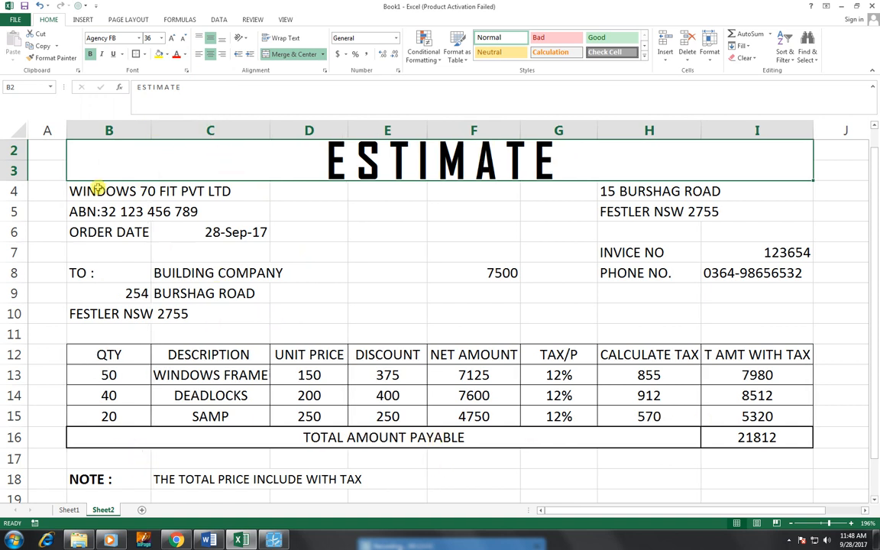
pyautogui.moveTo(96, 191); pyautogui.dragTo(757, 473)
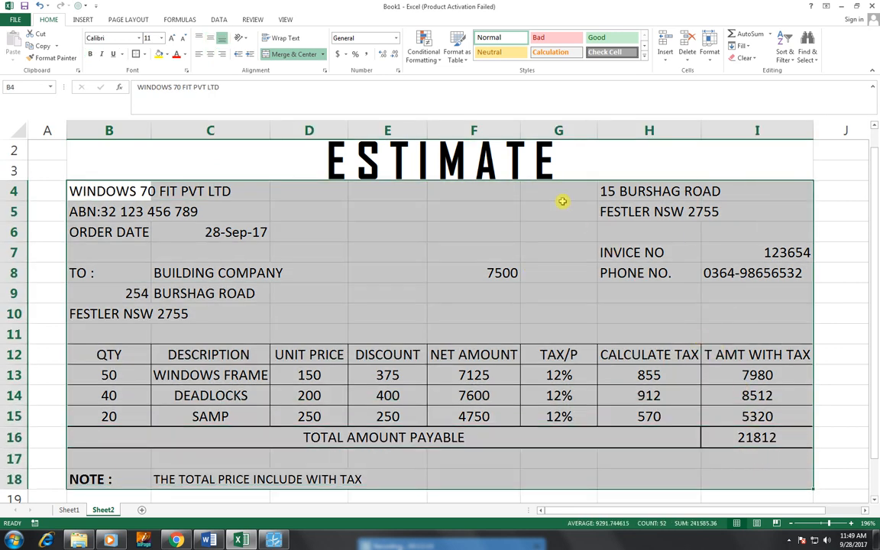
# Step: Fill B4:I18 with Gold, Accent 4, Lighter 80%
pyautogui.click(168, 53)
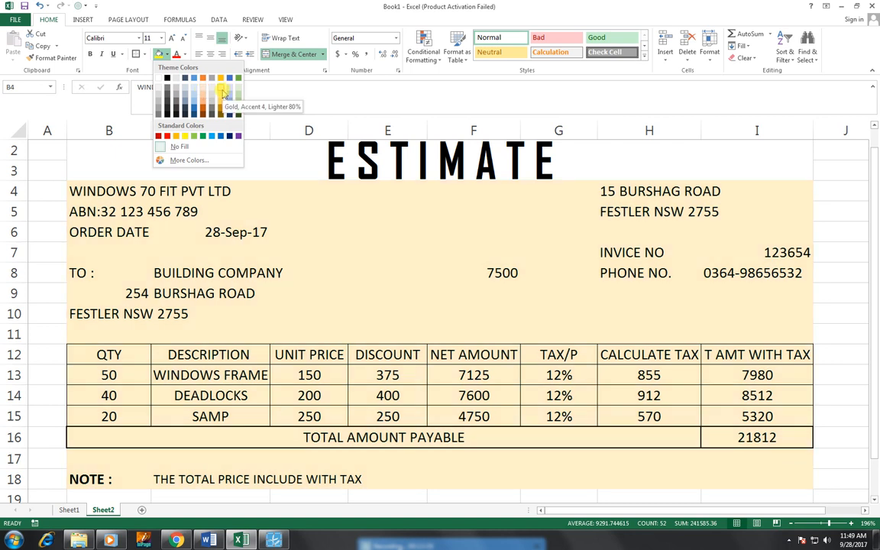
pyautogui.click(223, 93)
pyautogui.click(323, 436)
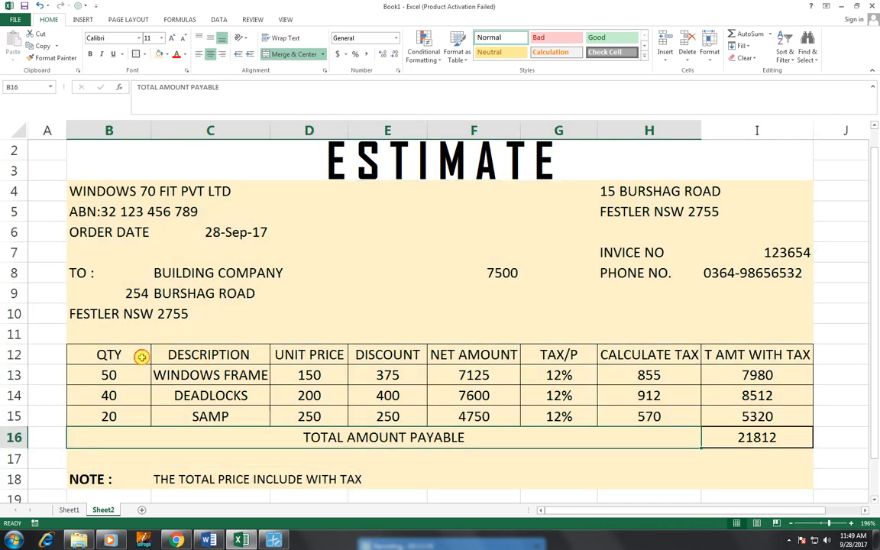
pyautogui.moveTo(142, 356); pyautogui.dragTo(750, 359)
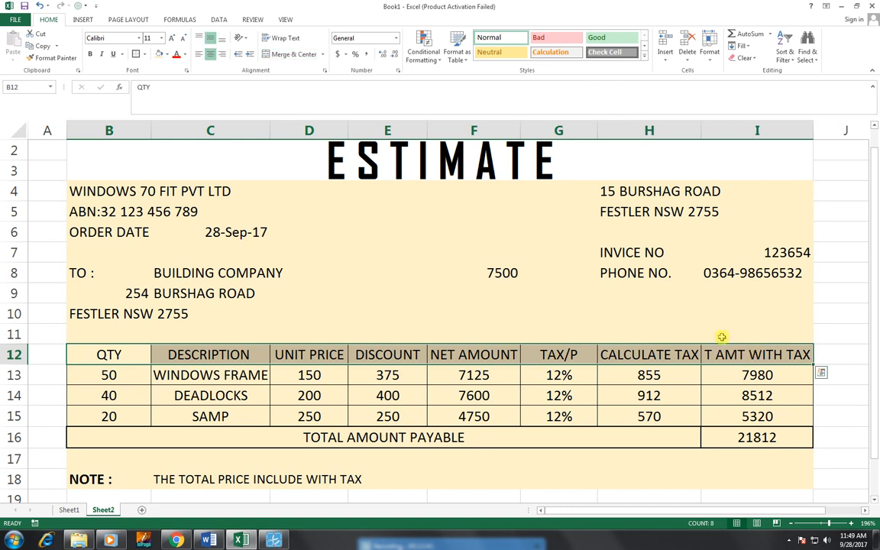
# Step: Shade the header row B12:I12 a deeper gold
pyautogui.click(165, 55)
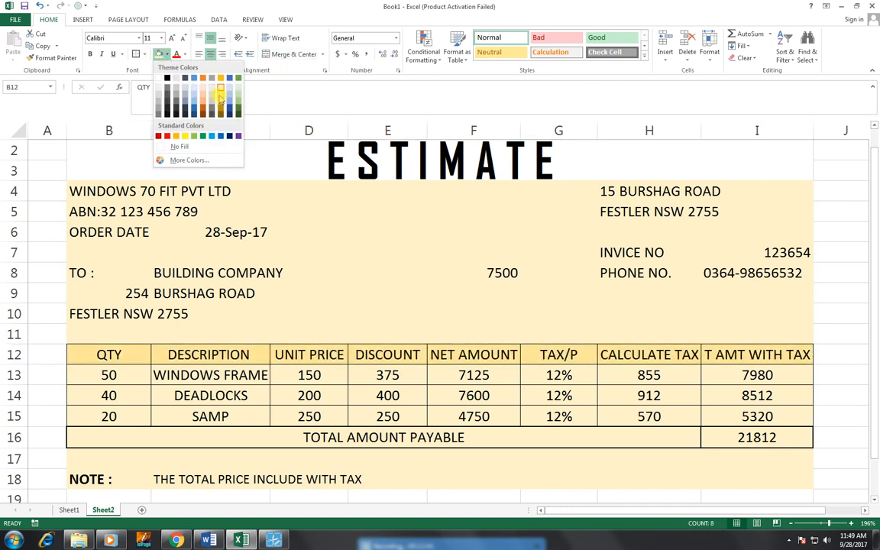
pyautogui.click(219, 96)
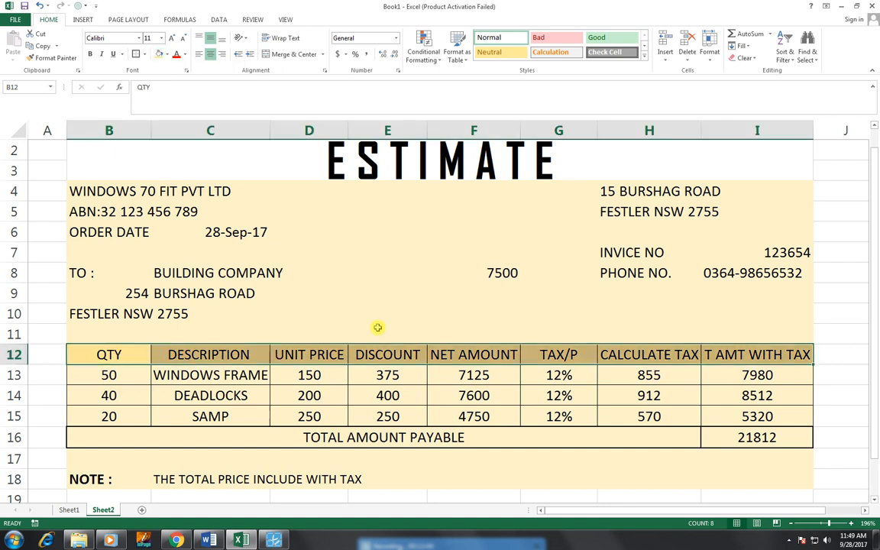
pyautogui.click(357, 355)
# Step: Add borders around the header row B12:I12
pyautogui.moveTo(81, 361); pyautogui.dragTo(733, 359)
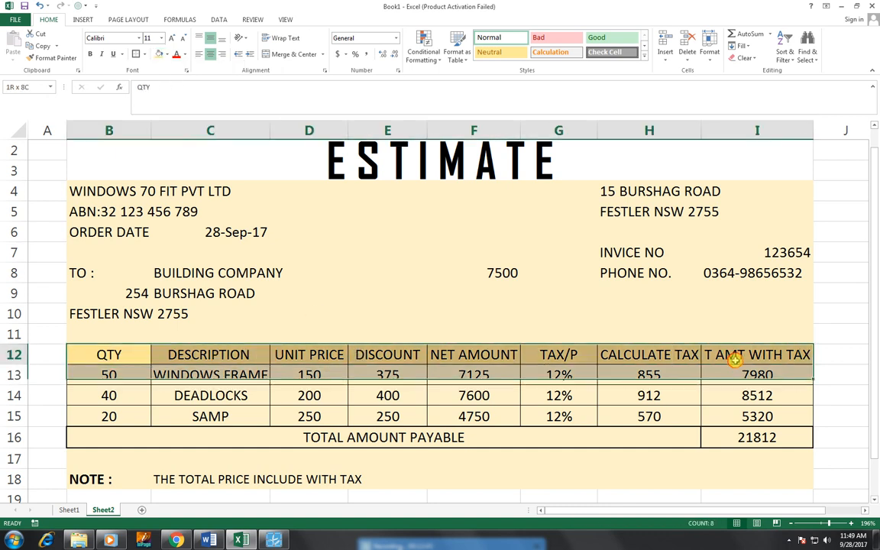
pyautogui.click(136, 55)
pyautogui.click(309, 290)
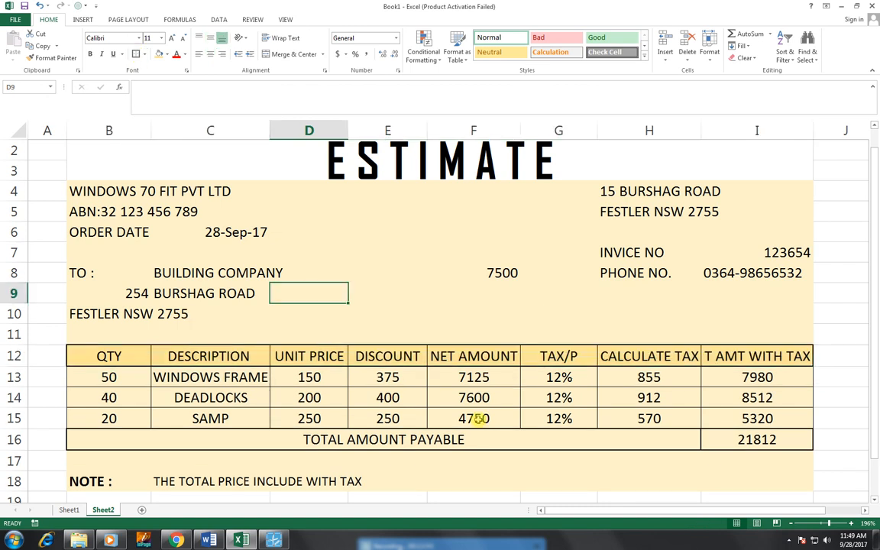
pyautogui.click(430, 394)
pyautogui.click(370, 255)
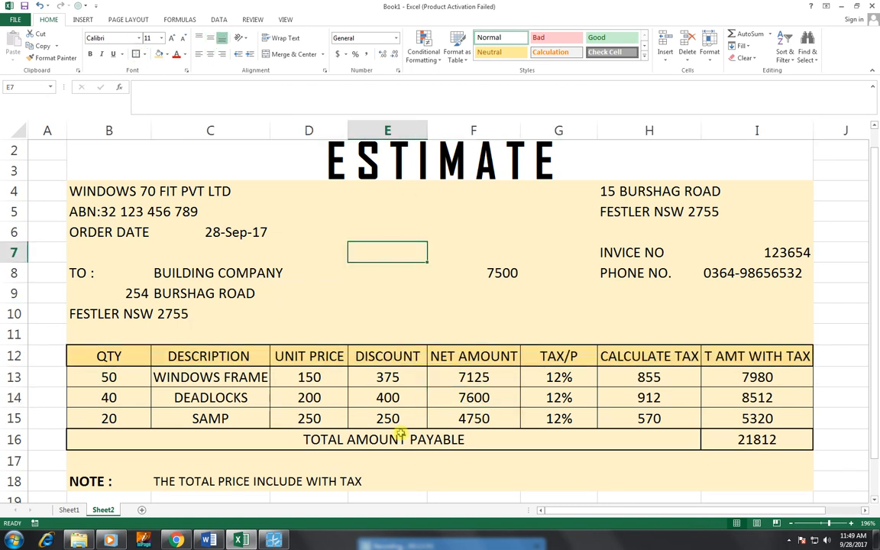
pyautogui.click(328, 475)
pyautogui.moveTo(93, 481); pyautogui.dragTo(779, 477)
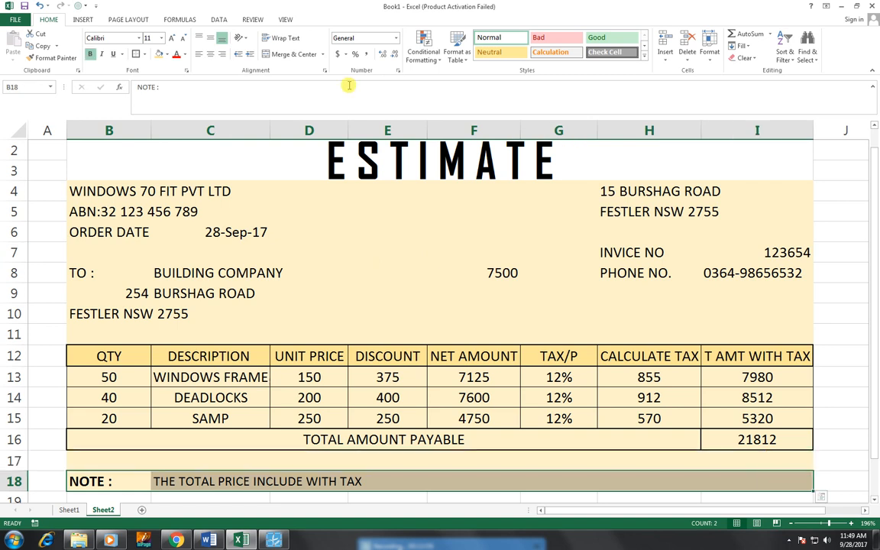
# Step: Give B18:I18 All Borders plus a Bottom Double Border
pyautogui.click(139, 53)
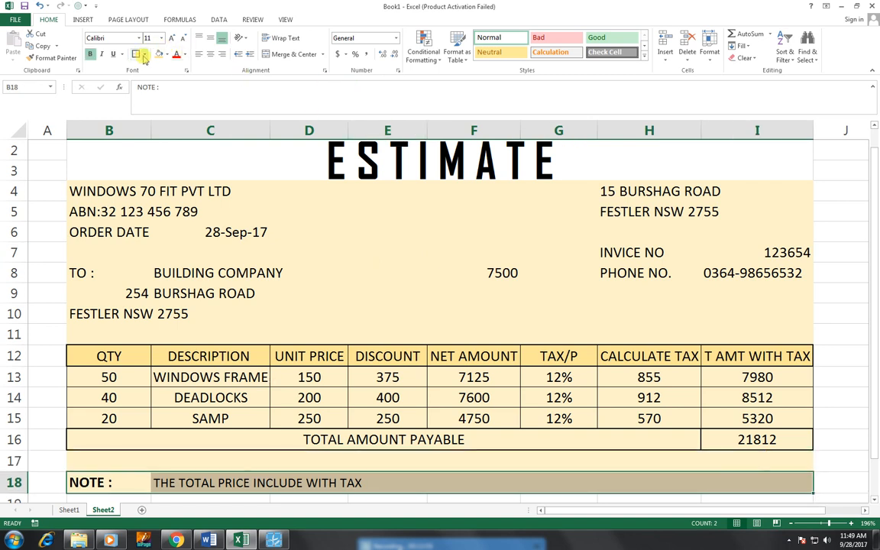
pyautogui.click(143, 57)
pyautogui.click(153, 132)
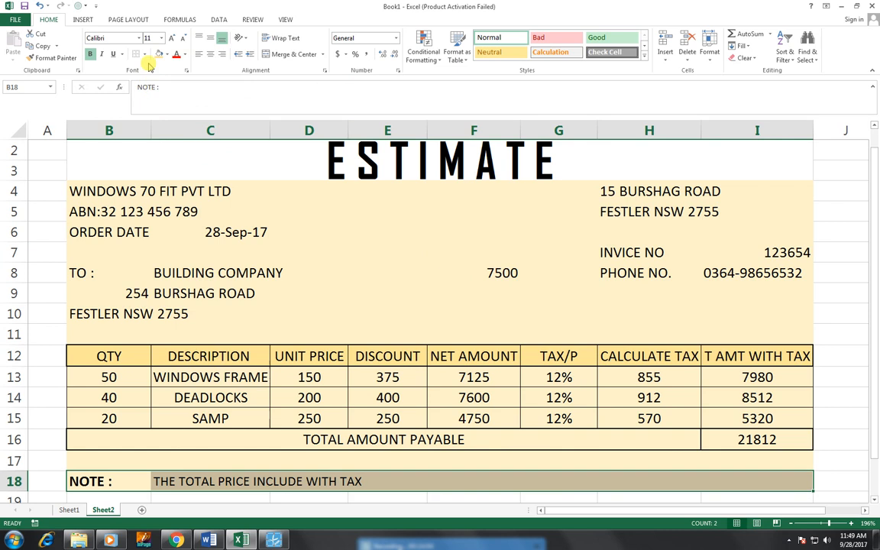
pyautogui.click(144, 54)
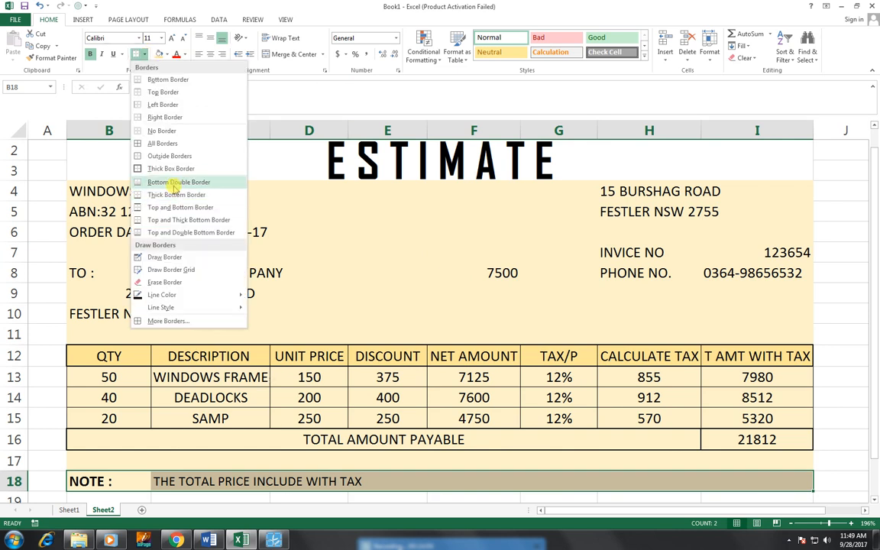
pyautogui.click(174, 182)
pyautogui.click(350, 330)
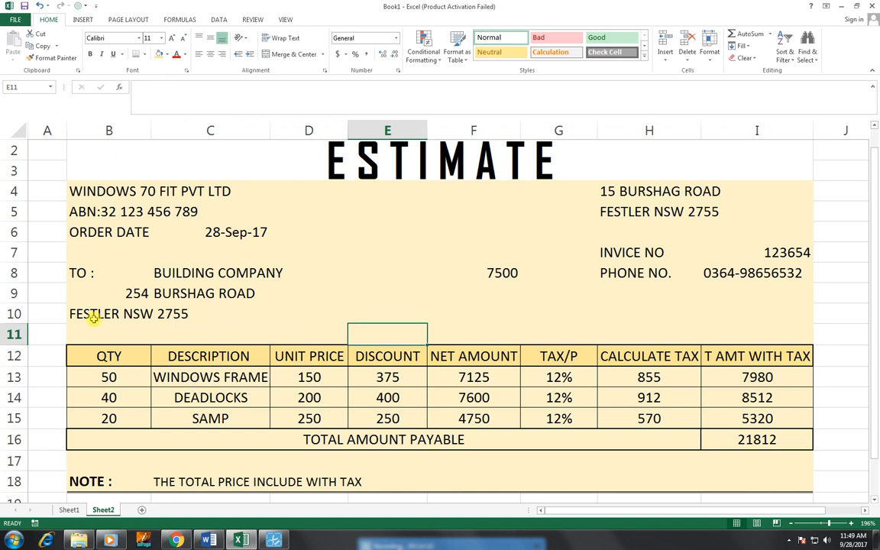
pyautogui.click(436, 149)
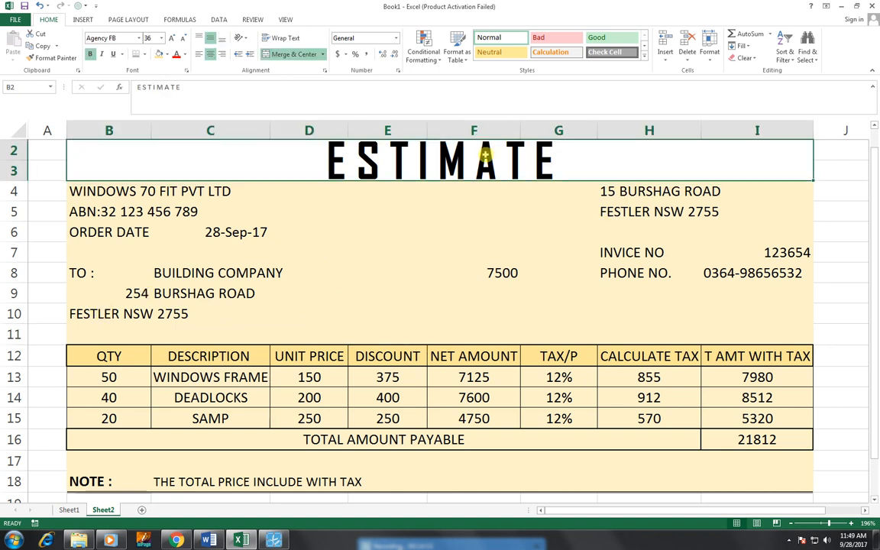
pyautogui.click(407, 224)
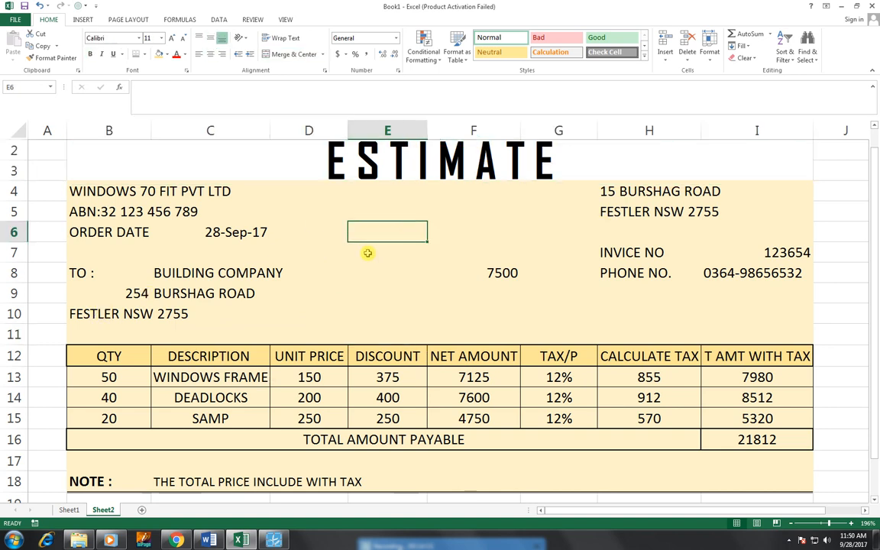
pyautogui.moveTo(874, 233); pyautogui.dragTo(873, 239)
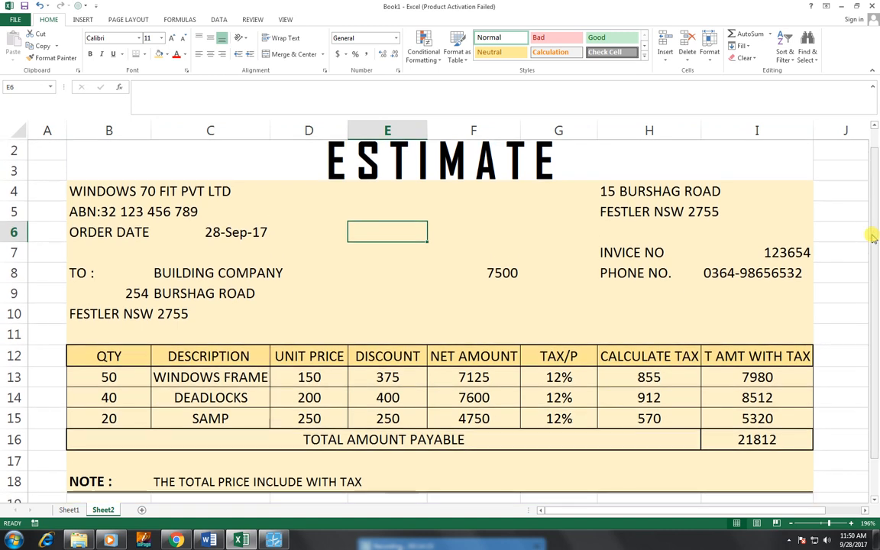